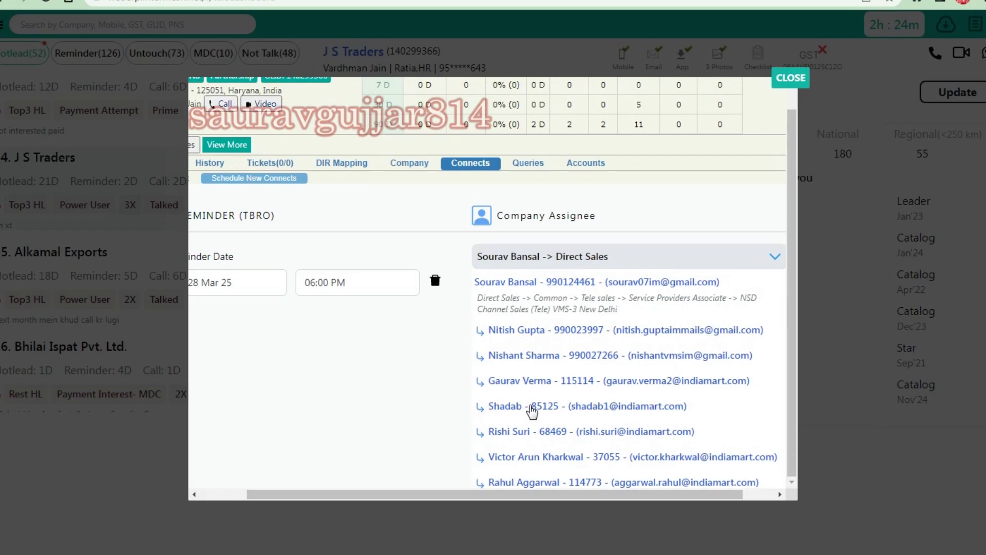
# Review the company assignee hierarchy under Direct Sales, collapse it and return to the start of the call update form.
pyautogui.scroll(-1, 528, 410)
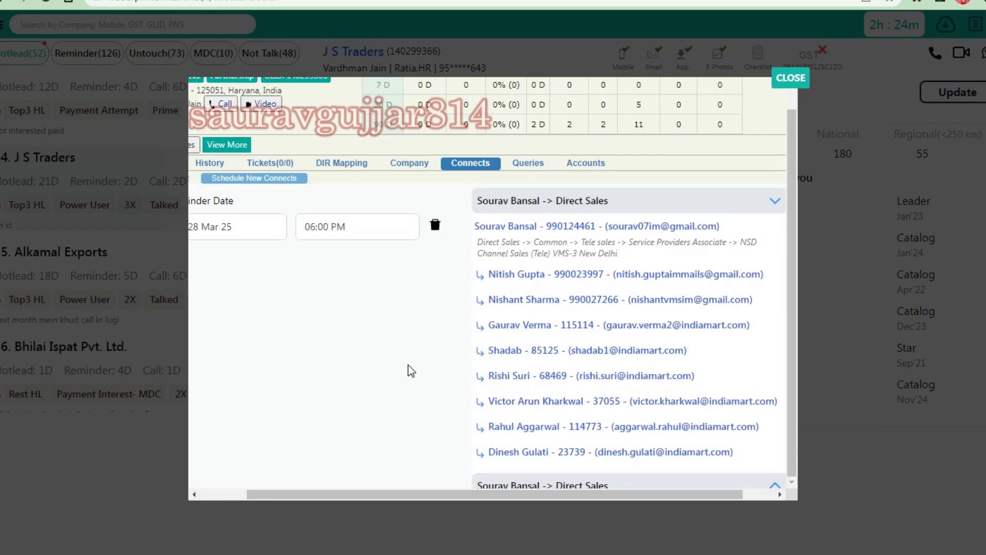
pyautogui.click(544, 201)
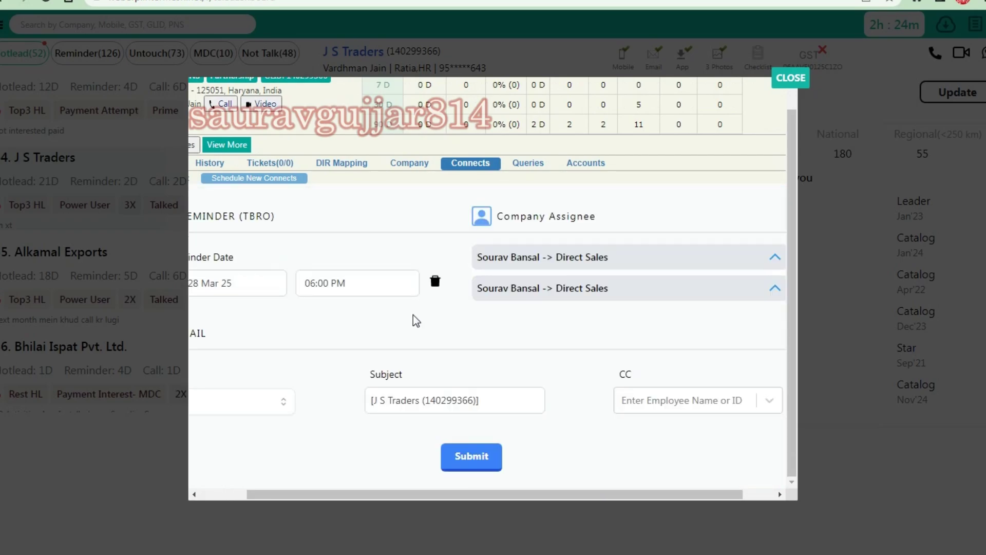
pyautogui.hscroll(-1, 493, 338)
pyautogui.scroll(5, 447, 335)
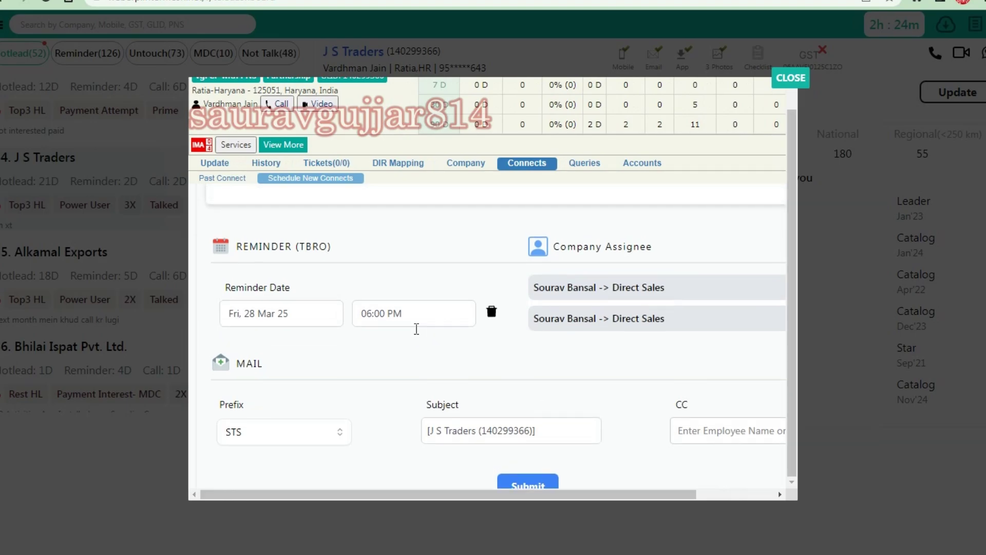
pyautogui.scroll(1, 416, 329)
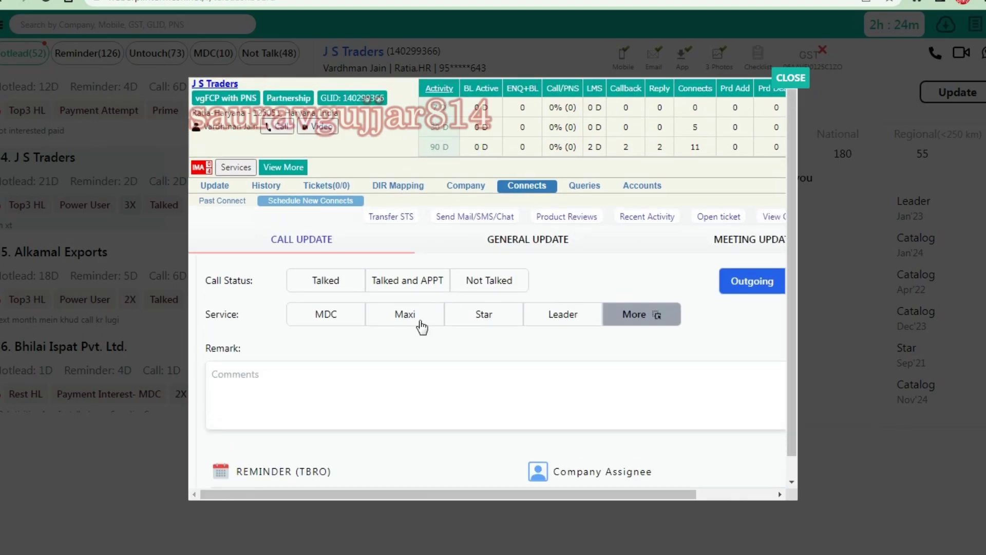
# View the Sales and Tele/CC employee lookups in the STS Transfer form and close it without transferring.
pyautogui.click(412, 218)
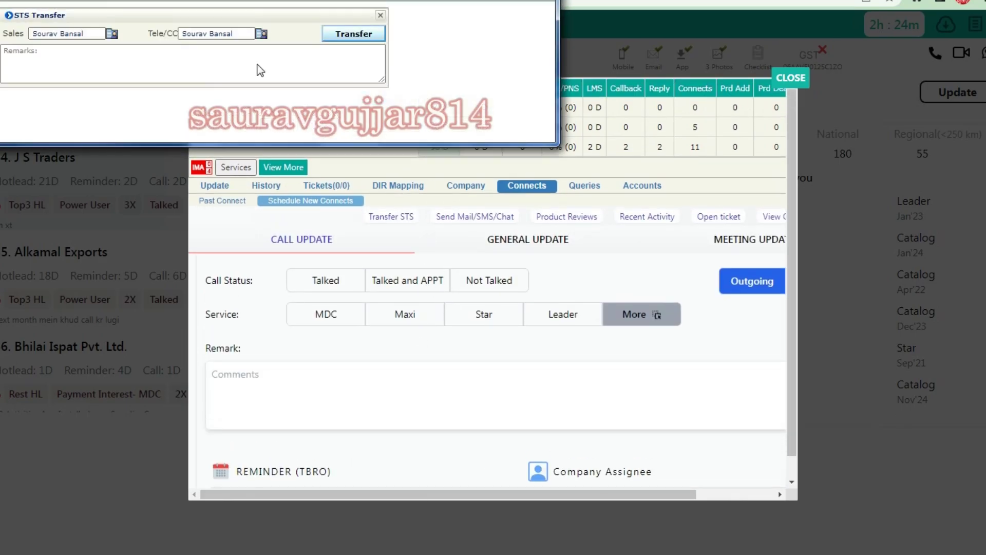
pyautogui.click(111, 34)
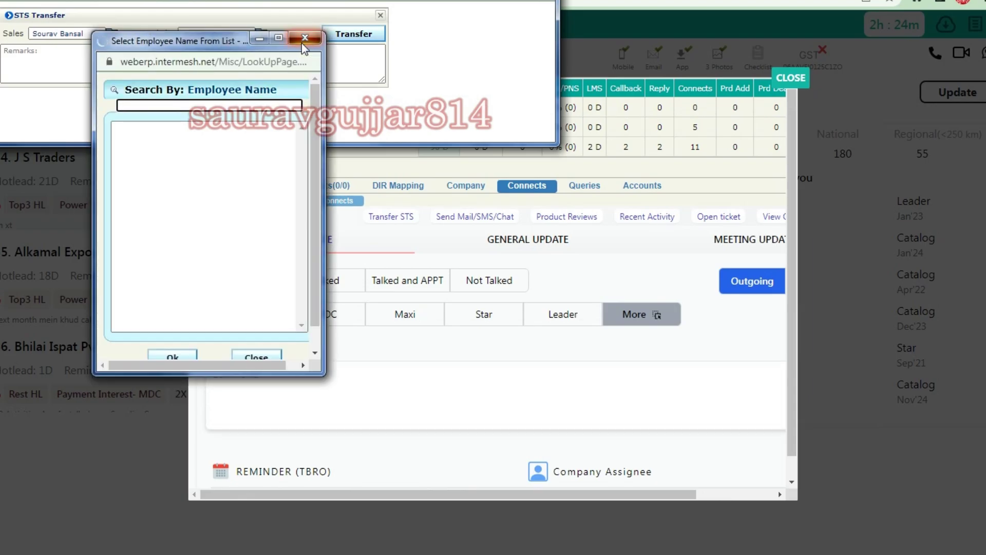
pyautogui.click(305, 38)
pyautogui.click(266, 34)
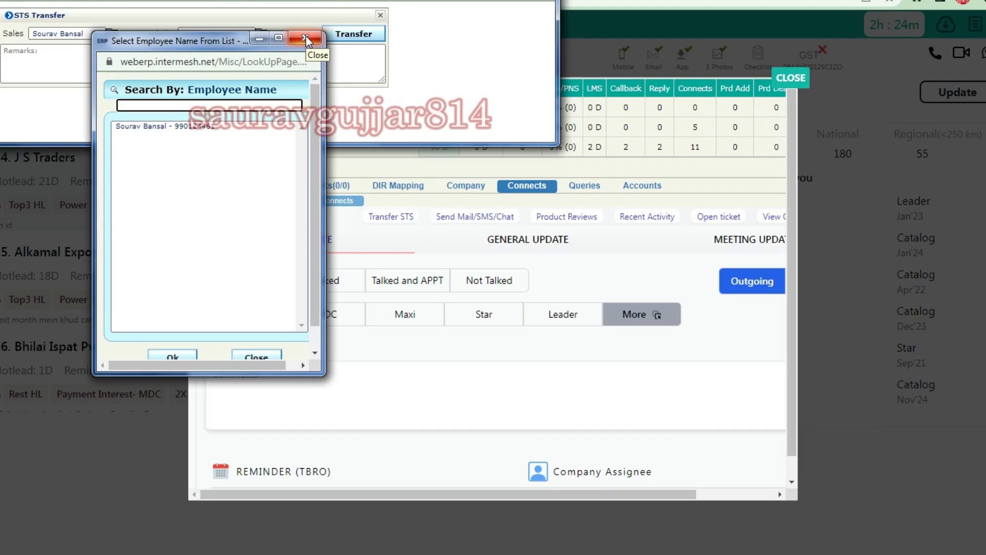
pyautogui.click(304, 38)
pyautogui.click(445, 130)
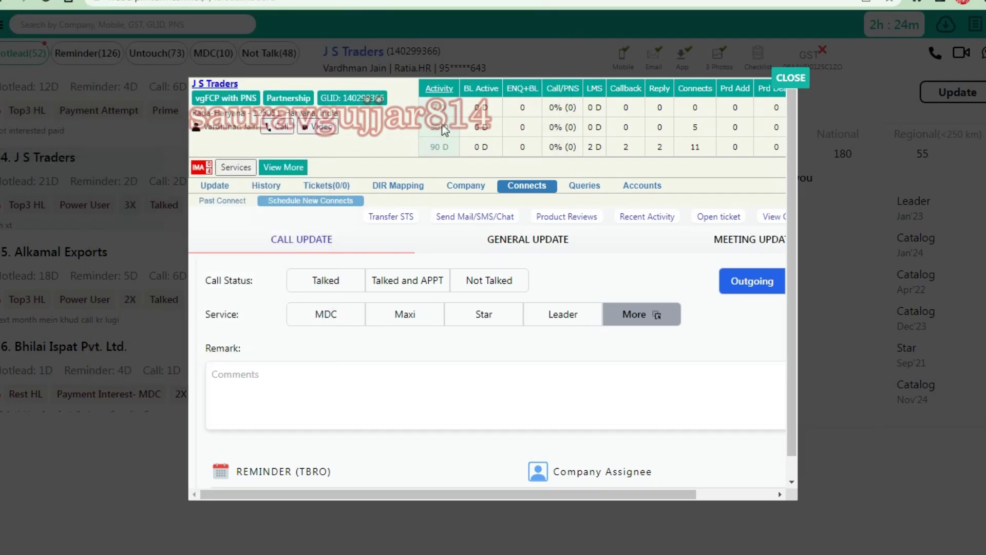
# View the Send Mail/SMS/Chat options, close them and show the General Update form.
pyautogui.click(482, 218)
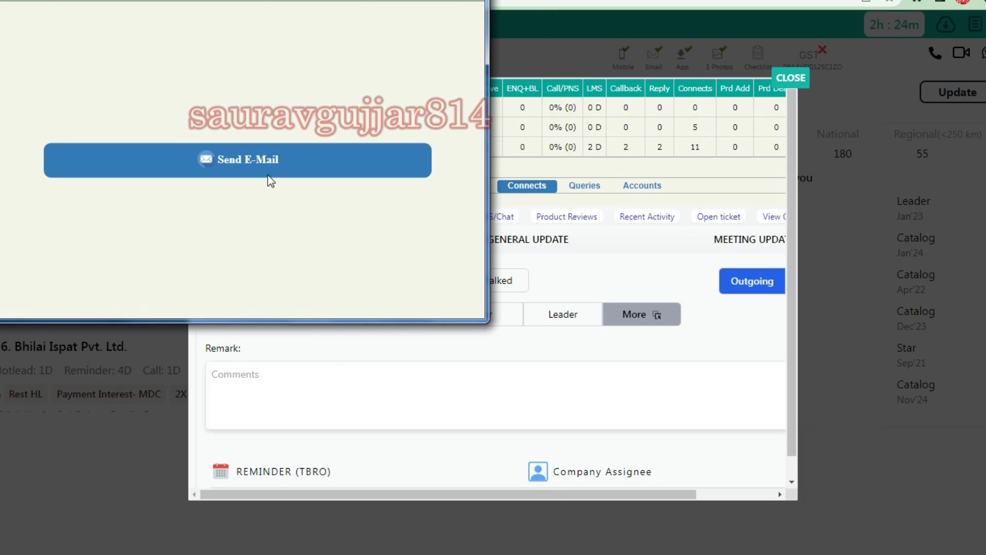
pyautogui.click(260, 160)
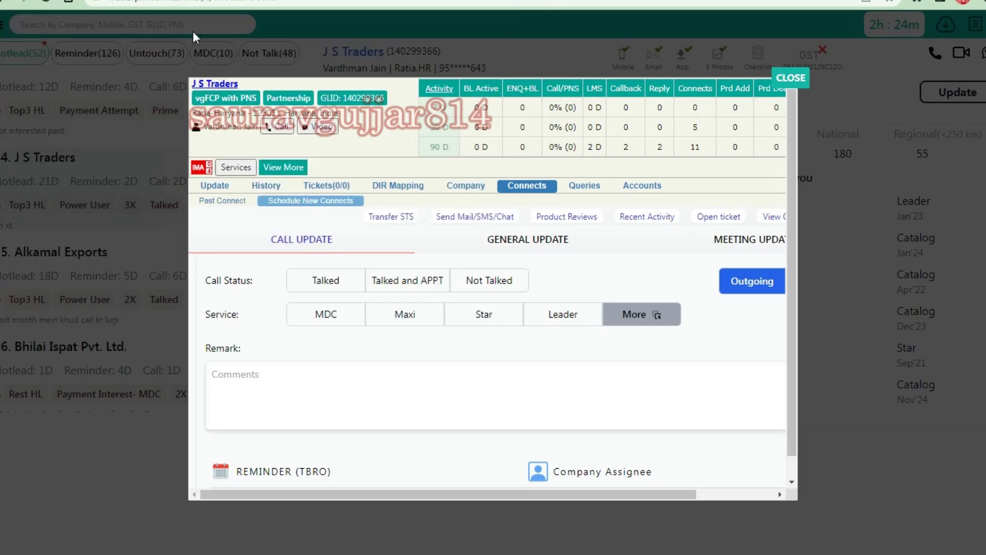
pyautogui.click(460, 245)
# View the company's Product Reviews and Recent Activity windows, closing each one.
pyautogui.click(483, 222)
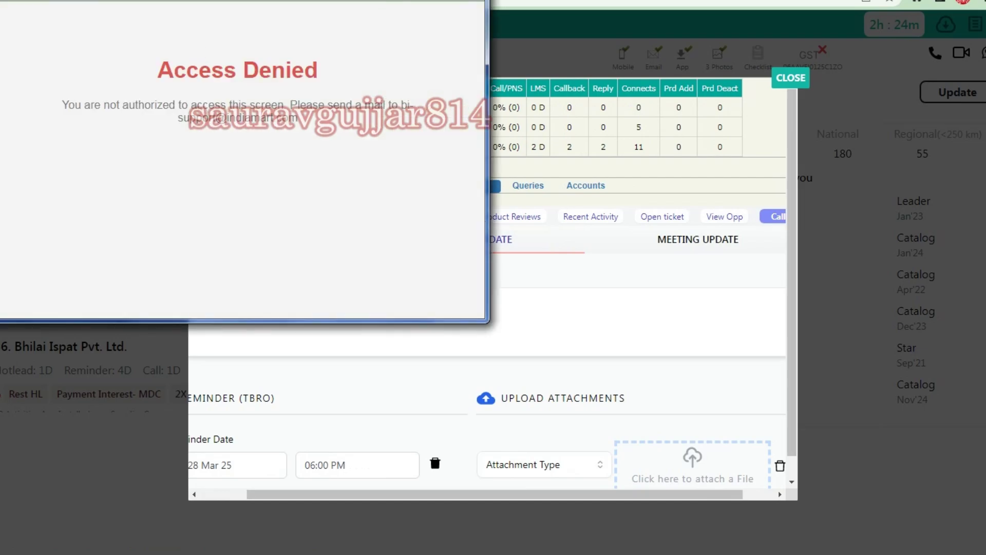
pyautogui.click(475, 1)
pyautogui.click(575, 222)
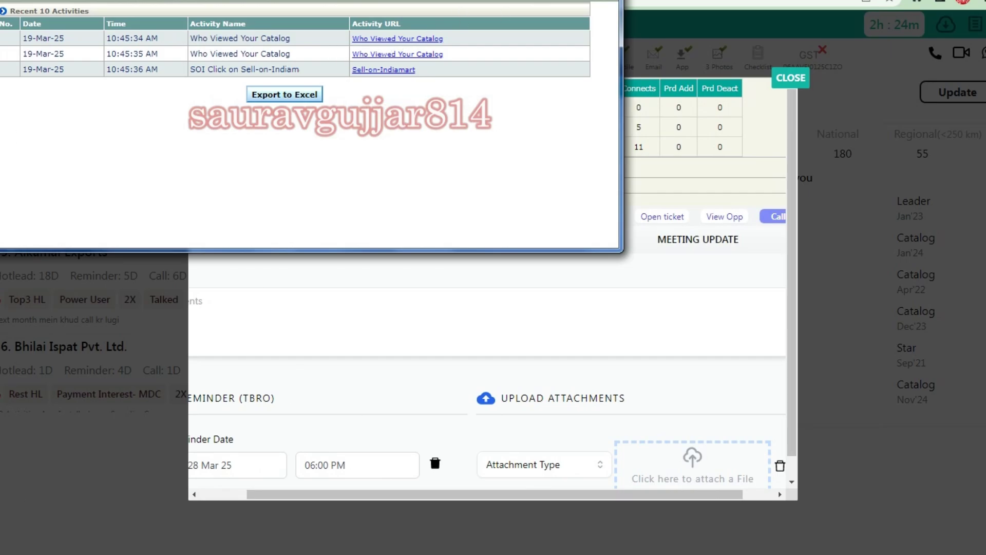
pyautogui.click(608, 1)
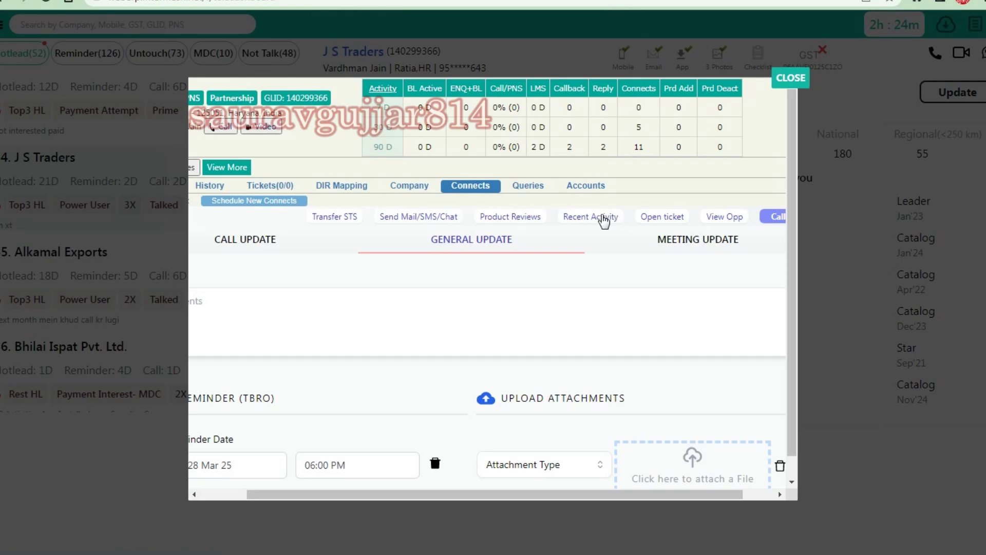
pyautogui.click(604, 222)
pyautogui.click(604, 6)
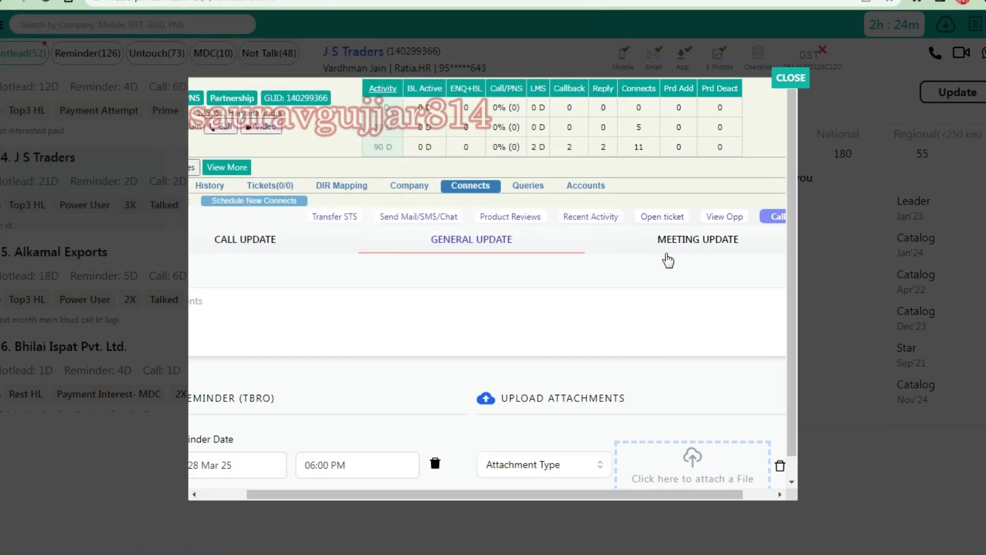
# Inspect the Open ticket, View Opp and Call options for the company, closing the windows they open.
pyautogui.click(662, 217)
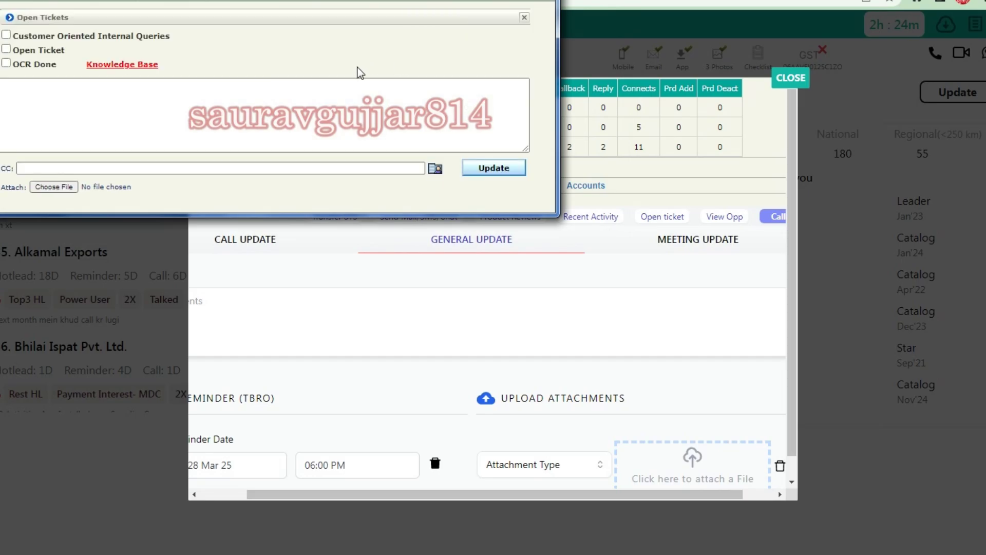
pyautogui.click(547, 1)
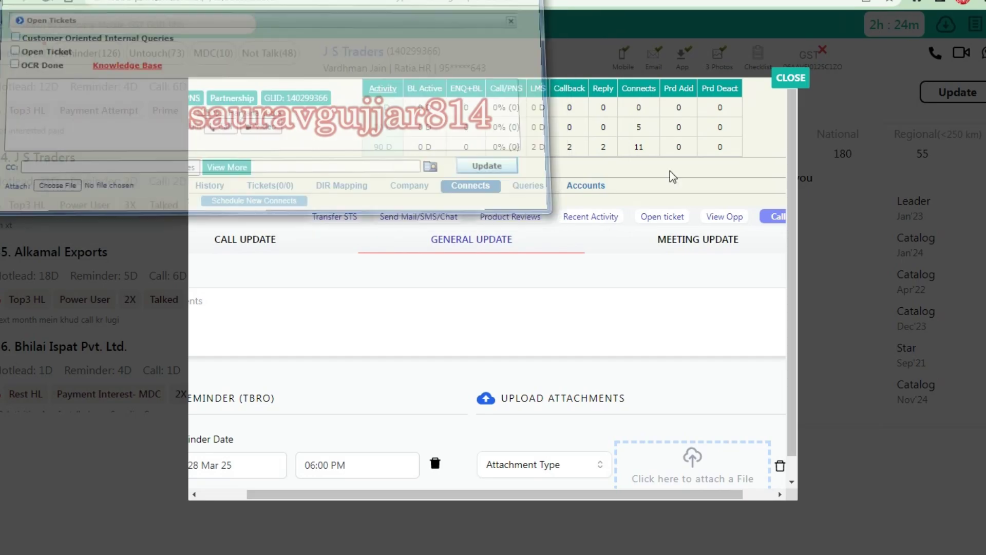
pyautogui.click(710, 217)
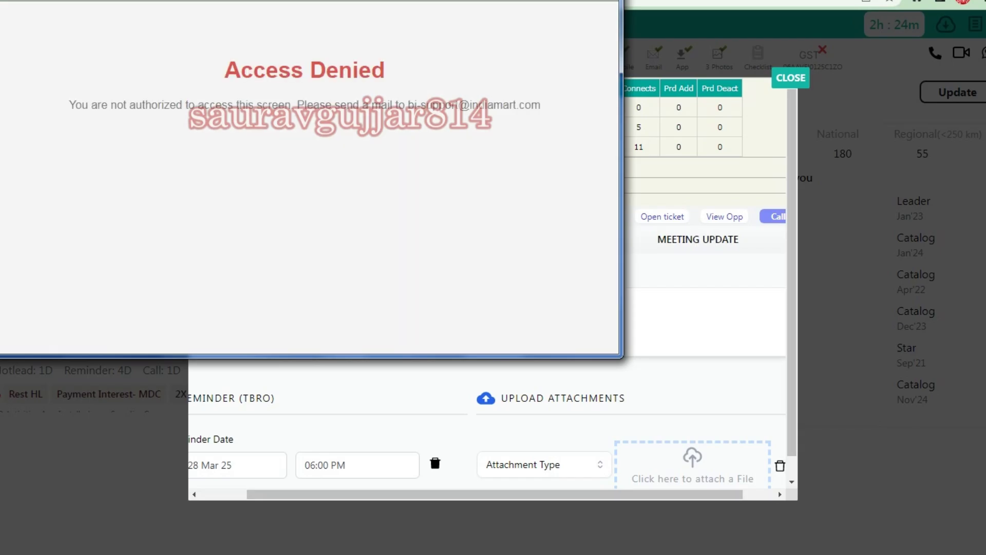
pyautogui.click(643, 188)
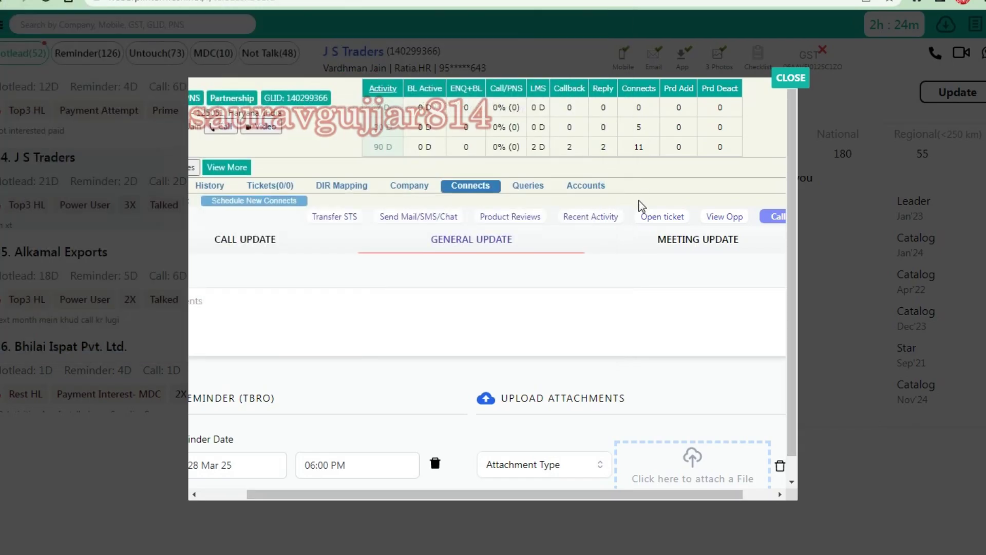
pyautogui.hscroll(2, 642, 205)
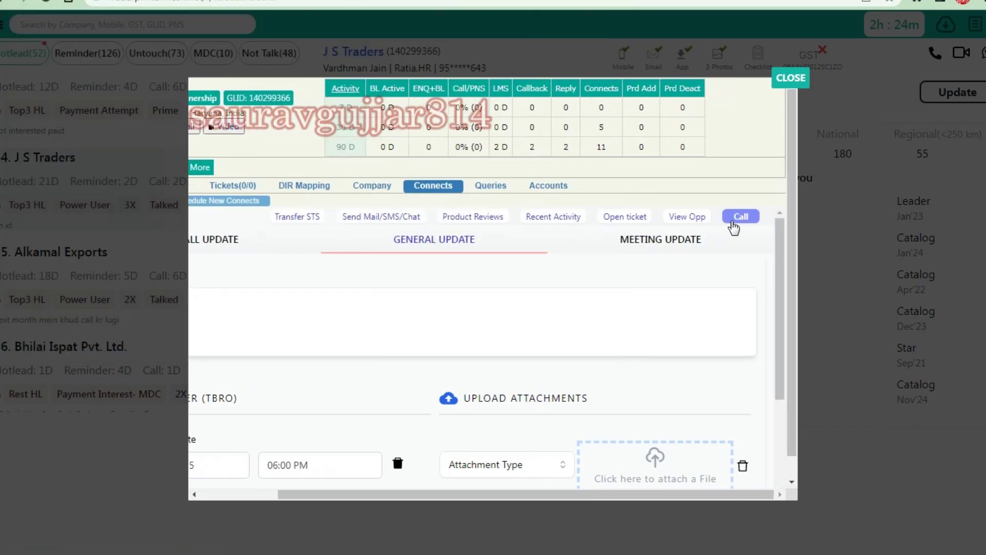
pyautogui.click(732, 223)
# Check the attachment types and file chooser in the General Update form, leaving without attaching a file.
pyautogui.click(329, 240)
pyautogui.scroll(-2, 337, 380)
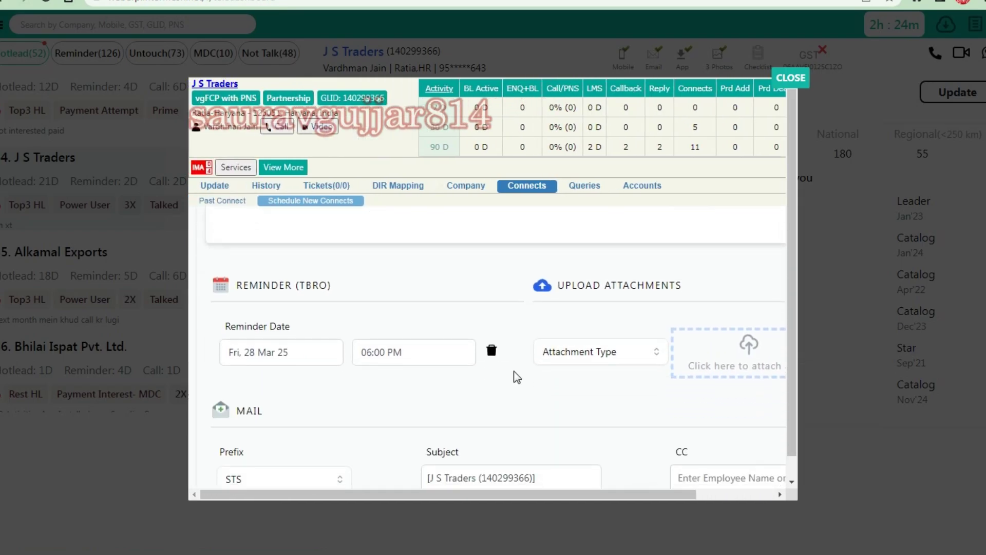
pyautogui.click(570, 330)
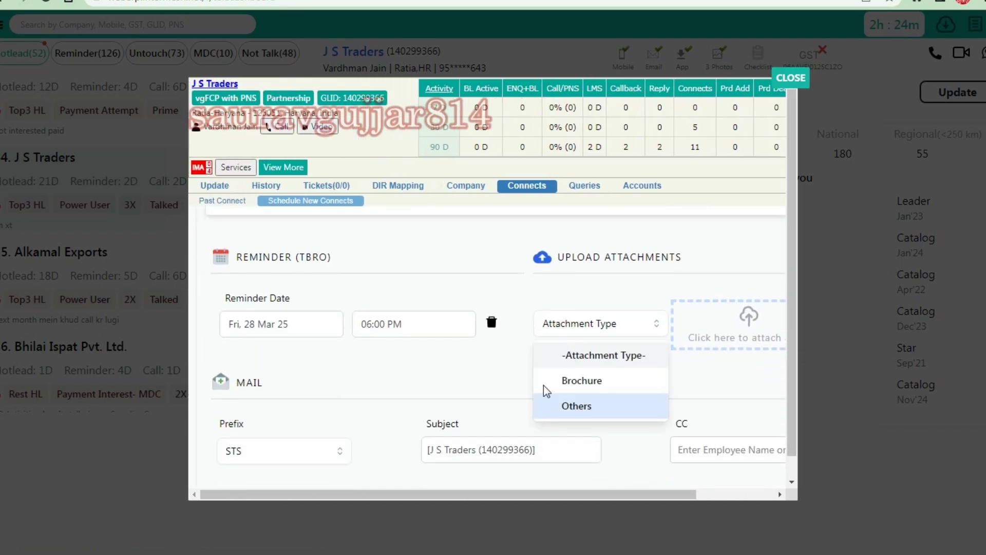
pyautogui.click(489, 355)
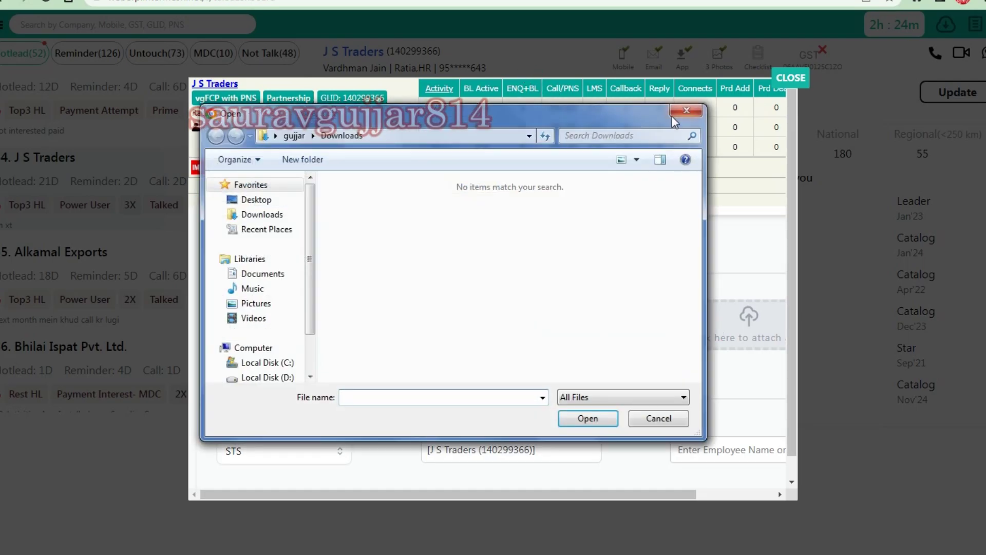
pyautogui.click(672, 114)
# Examine the General Update form's mail section and show the employee choices for CC.
pyautogui.scroll(-1, 507, 314)
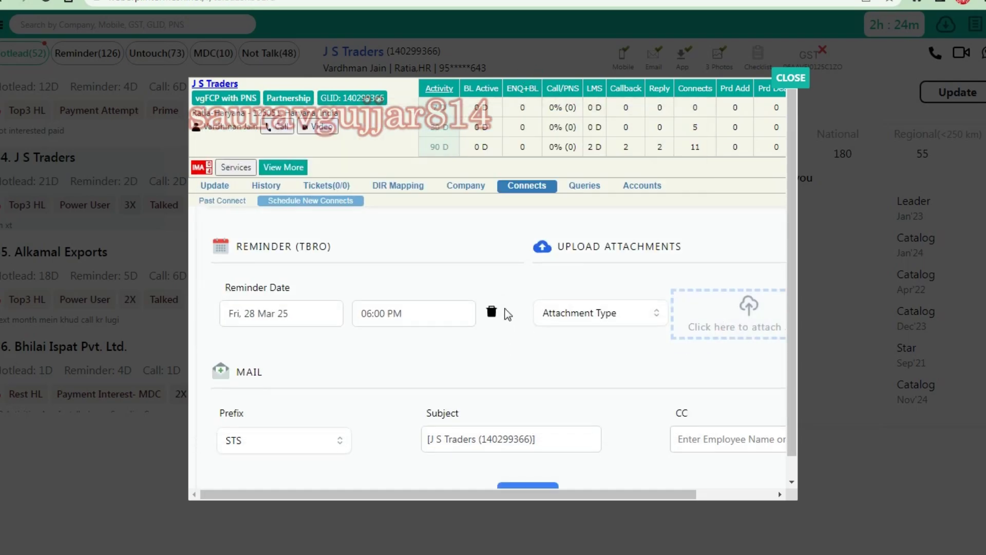
pyautogui.scroll(-1, 503, 316)
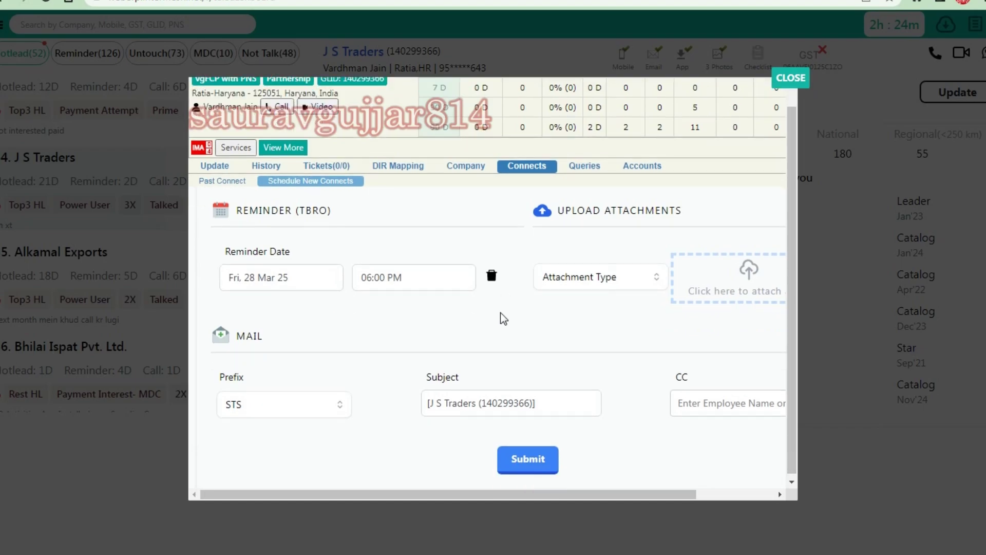
pyautogui.hscroll(3, 478, 344)
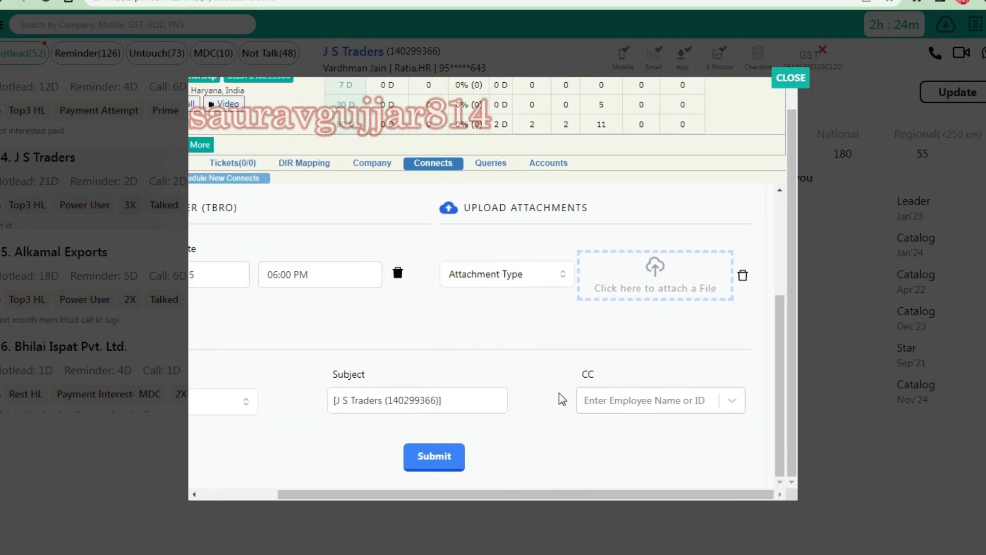
pyautogui.click(584, 400)
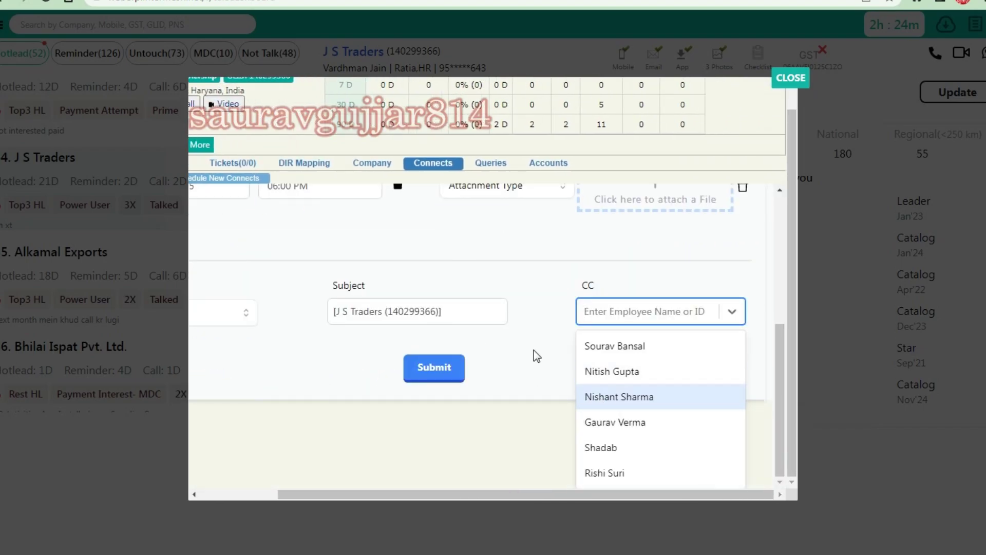
# Leave the CC choices and show the Meeting Update form for the company.
pyautogui.scroll(5, 410, 363)
pyautogui.hscroll(-3, 408, 356)
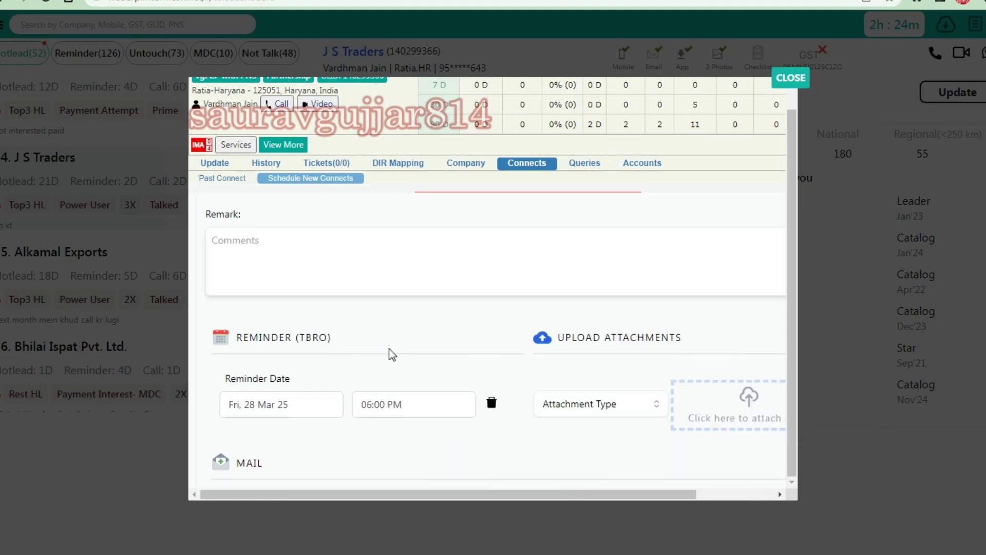
pyautogui.scroll(1, 390, 348)
pyautogui.click(732, 238)
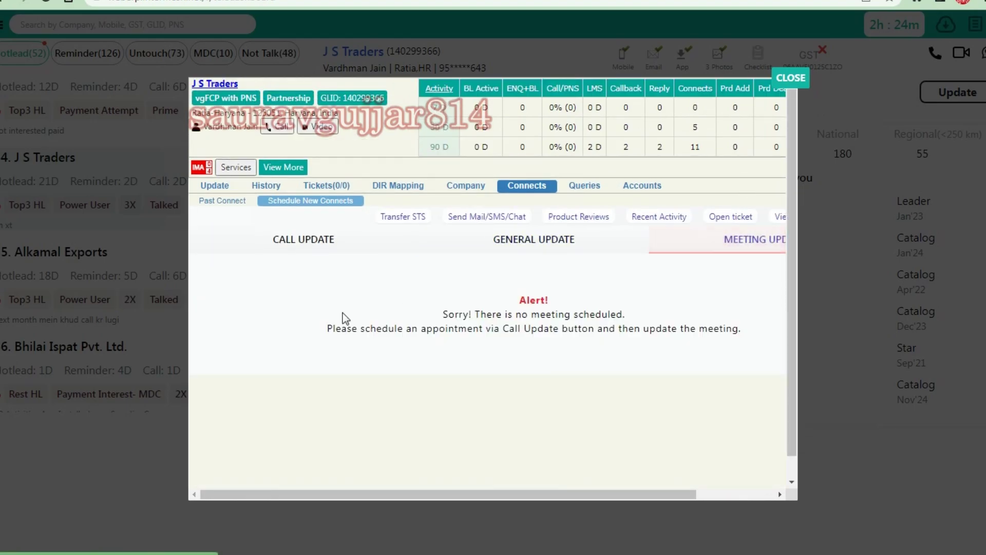
# Open the company's query search, try the Web and Call query types, return to All and look over the query details area.
pyautogui.click(585, 184)
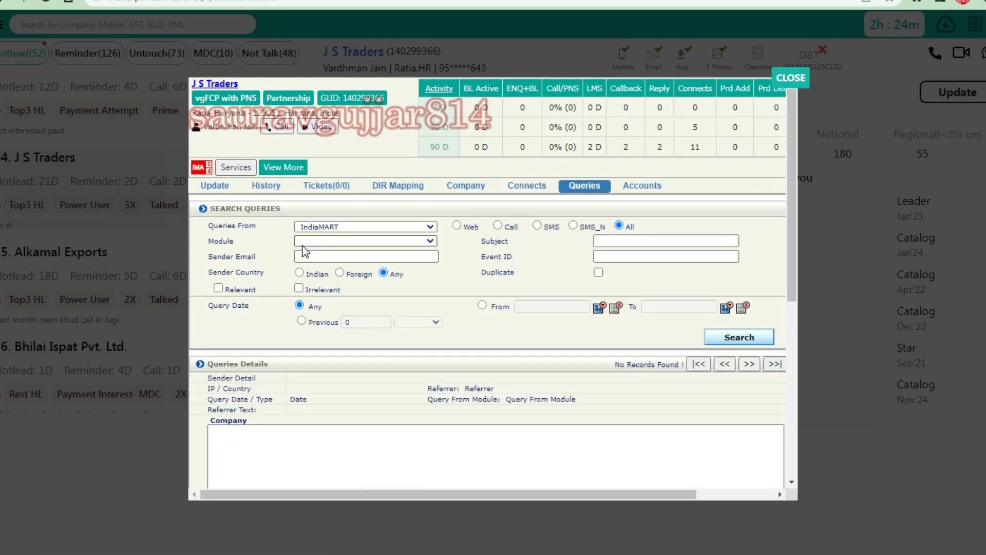
pyautogui.click(459, 226)
pyautogui.click(499, 226)
pyautogui.click(619, 226)
pyautogui.scroll(-6, 439, 302)
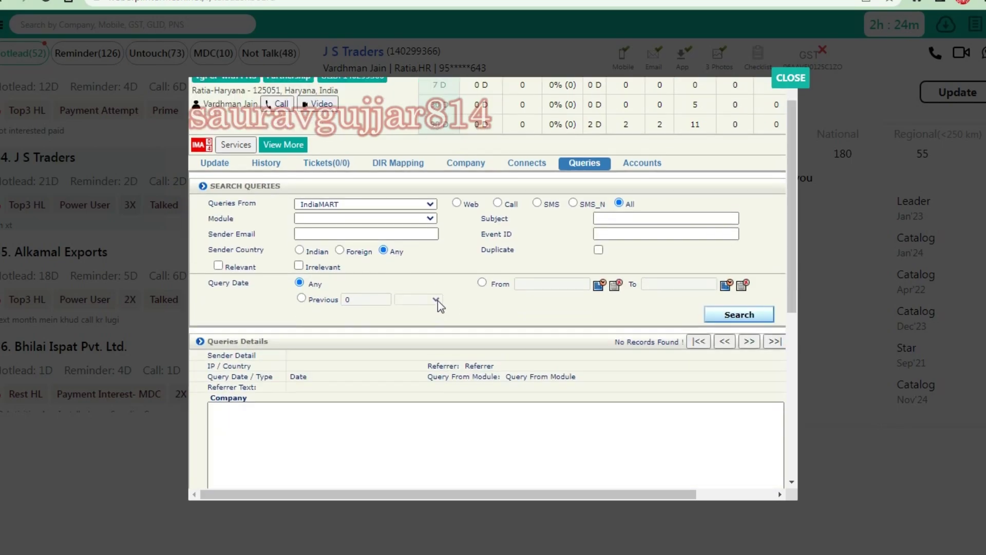
pyautogui.scroll(6, 437, 302)
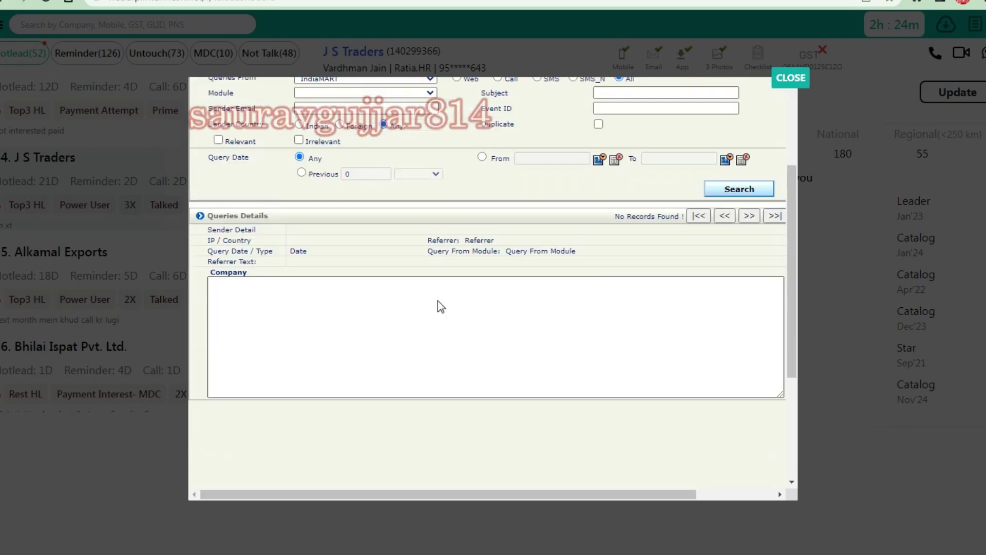
# Review the company's accounts sections: CL, PI, Receipt, WO and NACH.
pyautogui.click(642, 186)
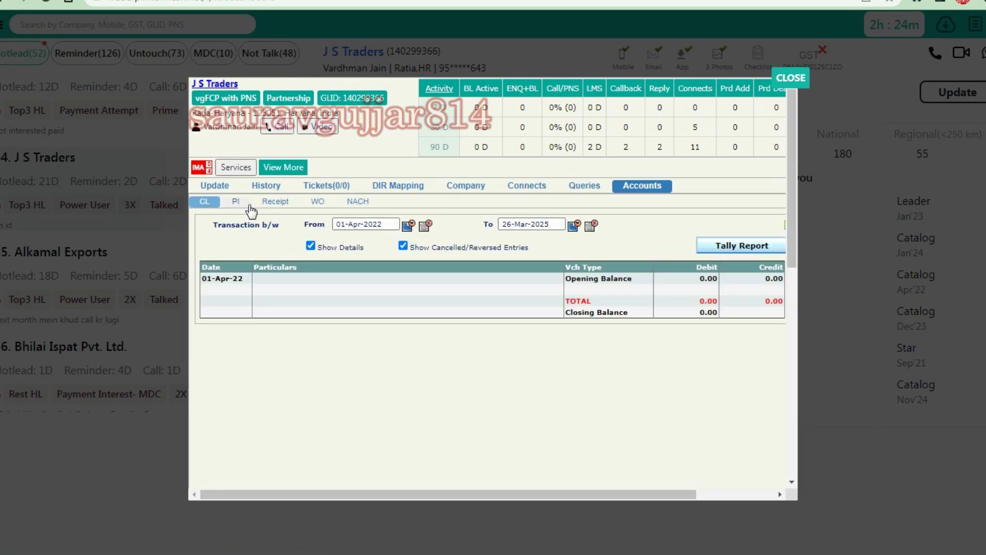
pyautogui.click(251, 208)
pyautogui.click(280, 203)
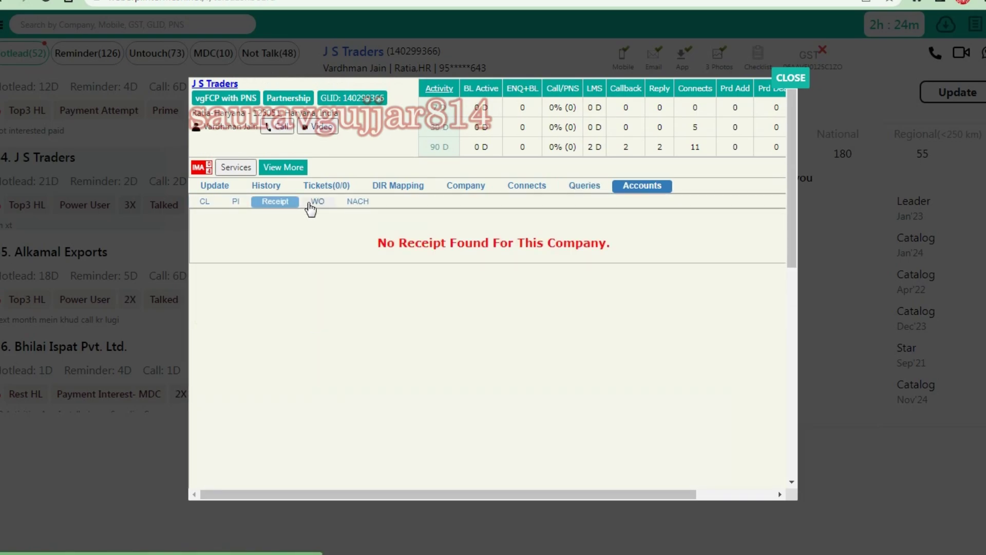
pyautogui.click(314, 202)
pyautogui.click(359, 203)
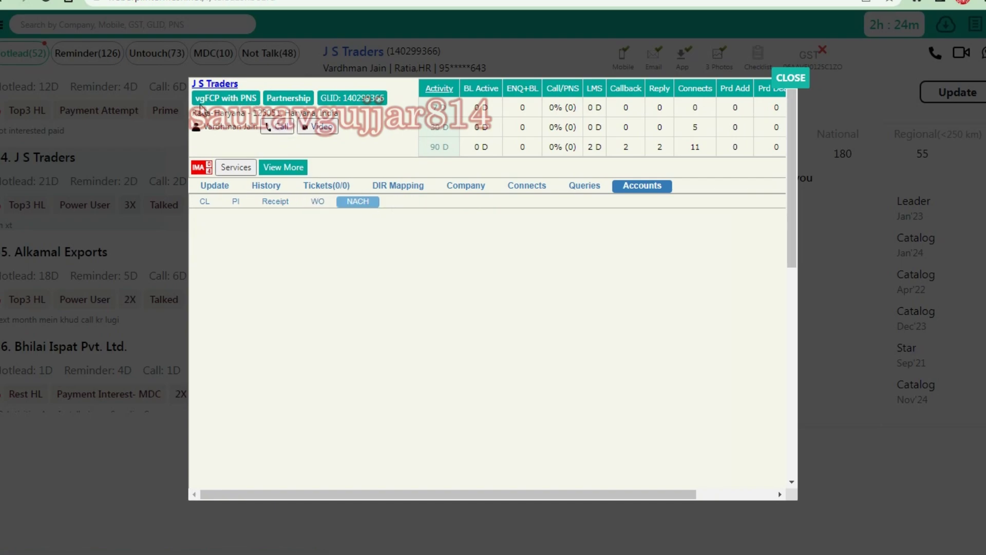
# Show the client call options and the video meet scheduling form for J S Traders, closing each without contacting the client.
pyautogui.click(277, 127)
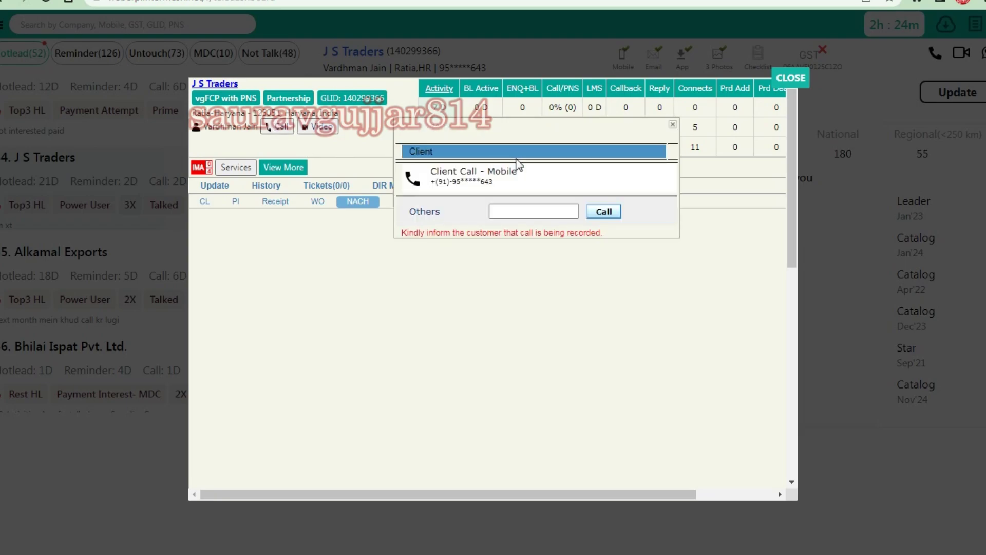
pyautogui.click(672, 125)
pyautogui.click(327, 128)
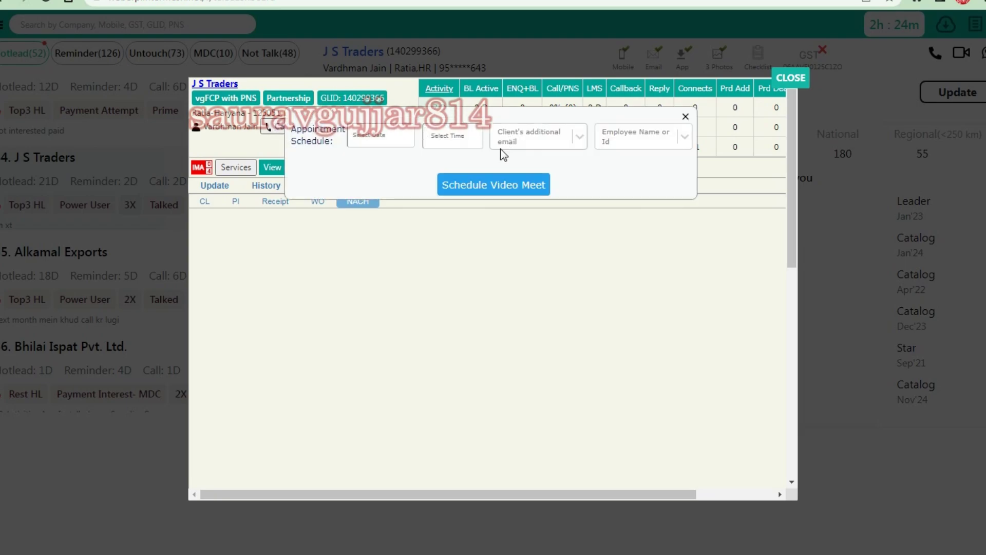
pyautogui.click(685, 113)
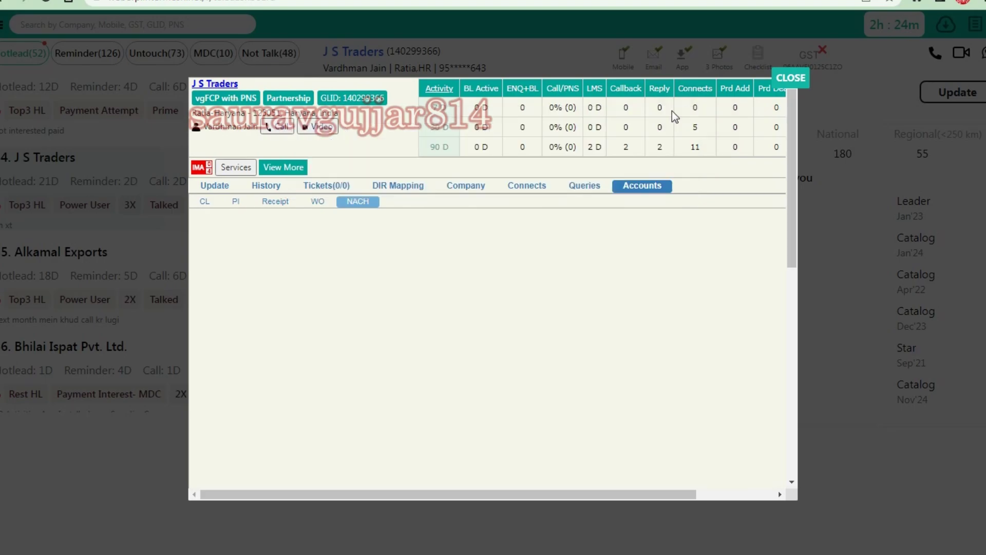
# Open the J S Traders activity report full size and review its BuyLead, Enquiry, Calls and Lead Manager sections.
pyautogui.click(440, 91)
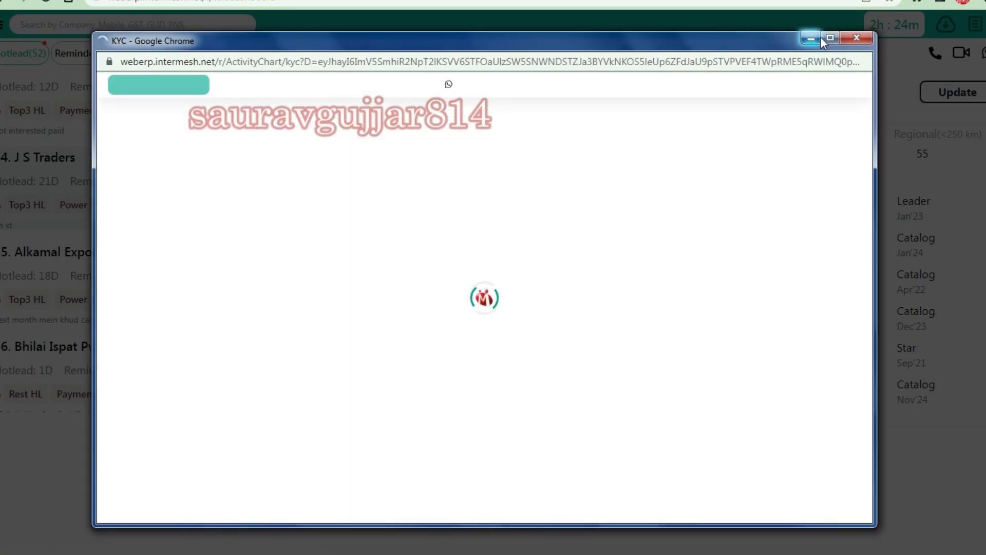
pyautogui.click(824, 38)
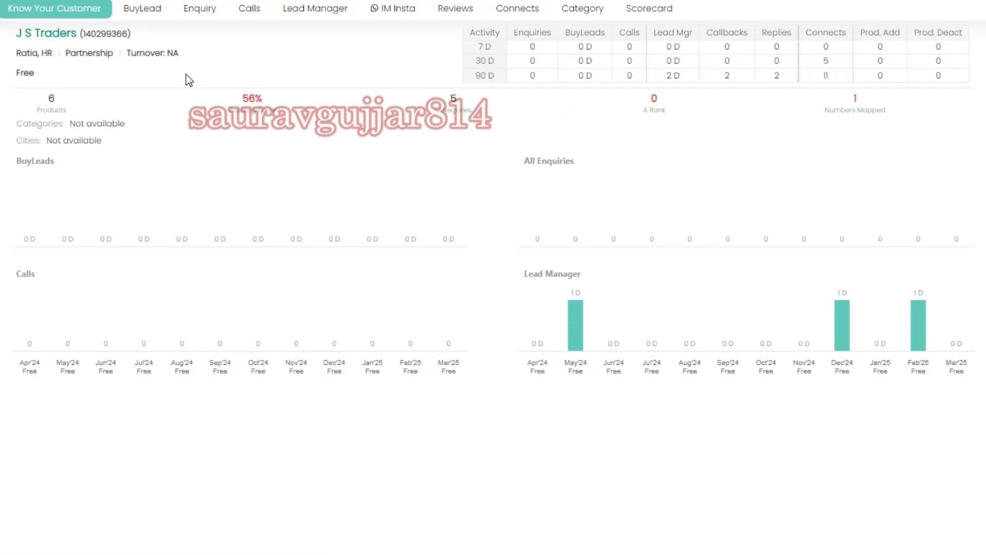
pyautogui.click(155, 11)
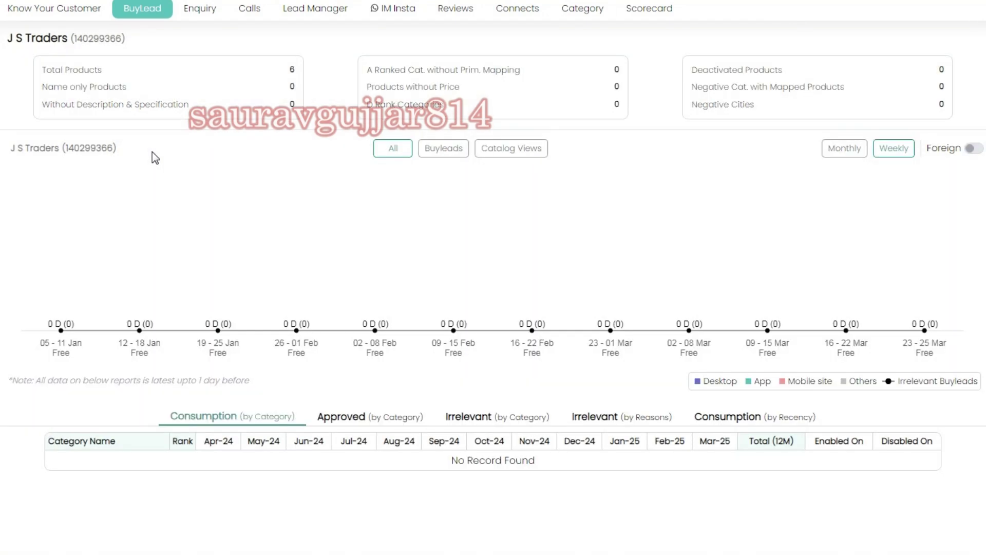
pyautogui.click(202, 10)
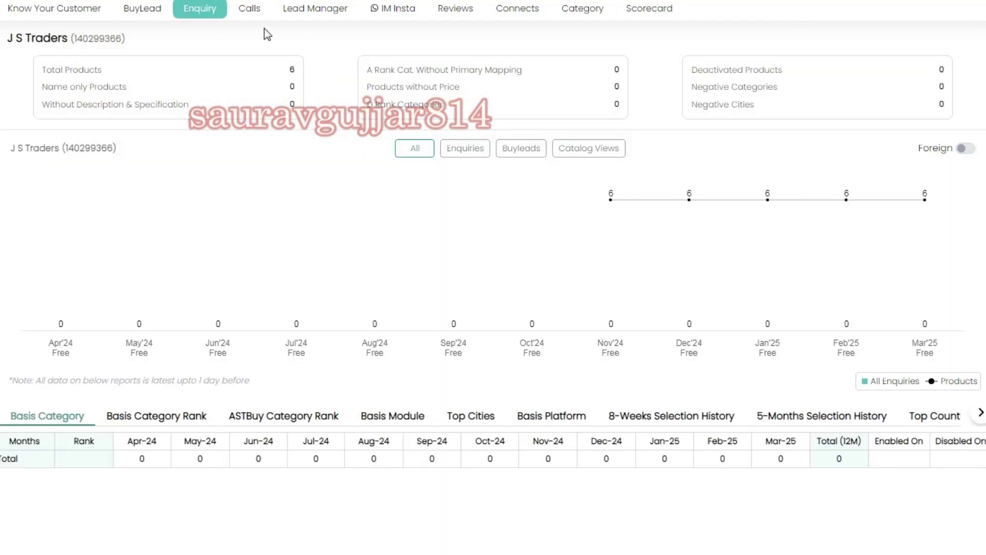
pyautogui.click(267, 23)
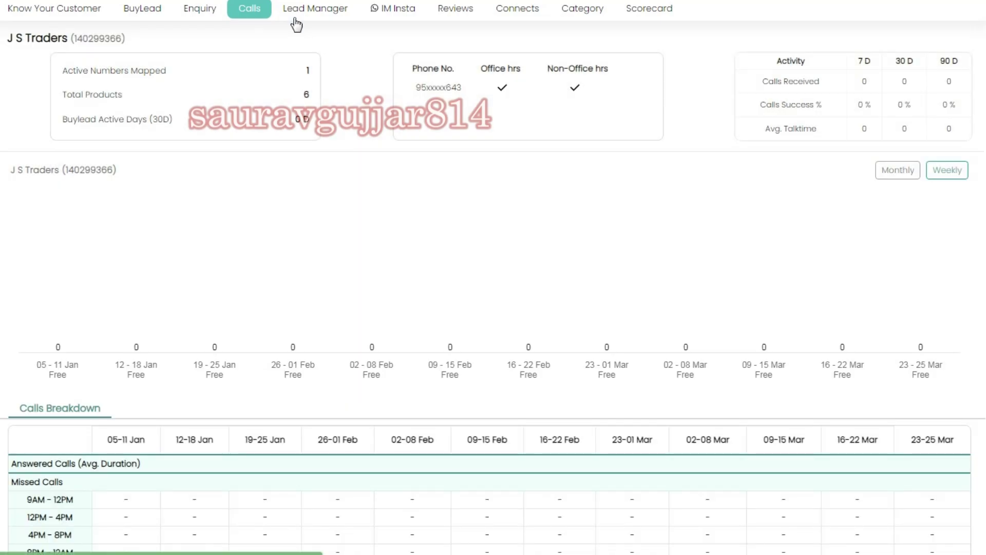
pyautogui.click(341, 23)
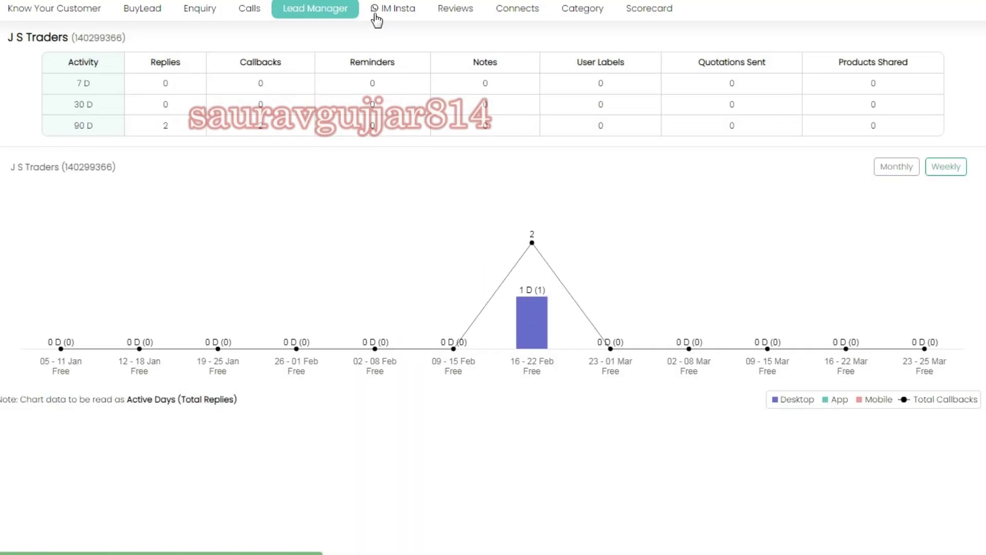
# Review the activity report's IM Insta, Reviews, Connects, Category and Scorecard sections.
pyautogui.click(377, 15)
pyautogui.click(465, 11)
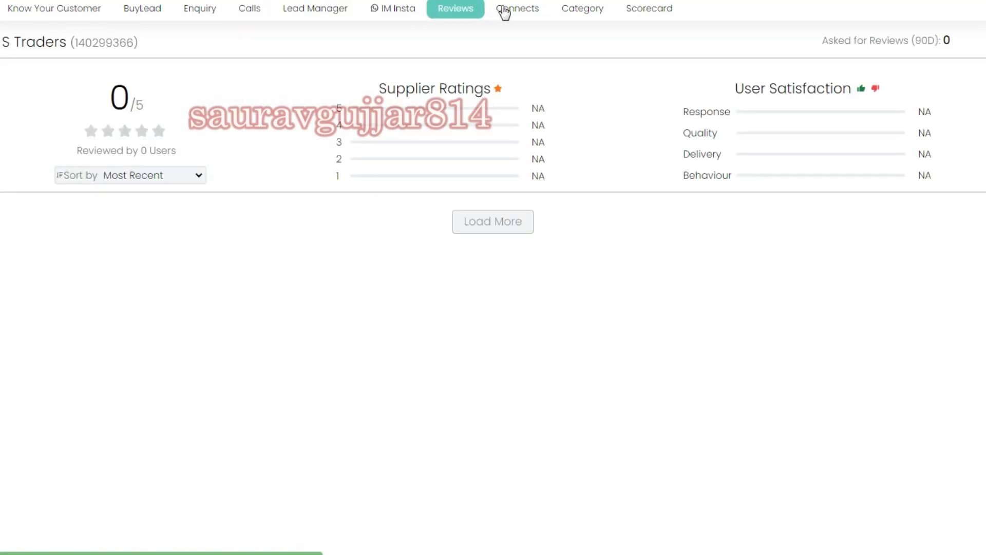
pyautogui.click(524, 11)
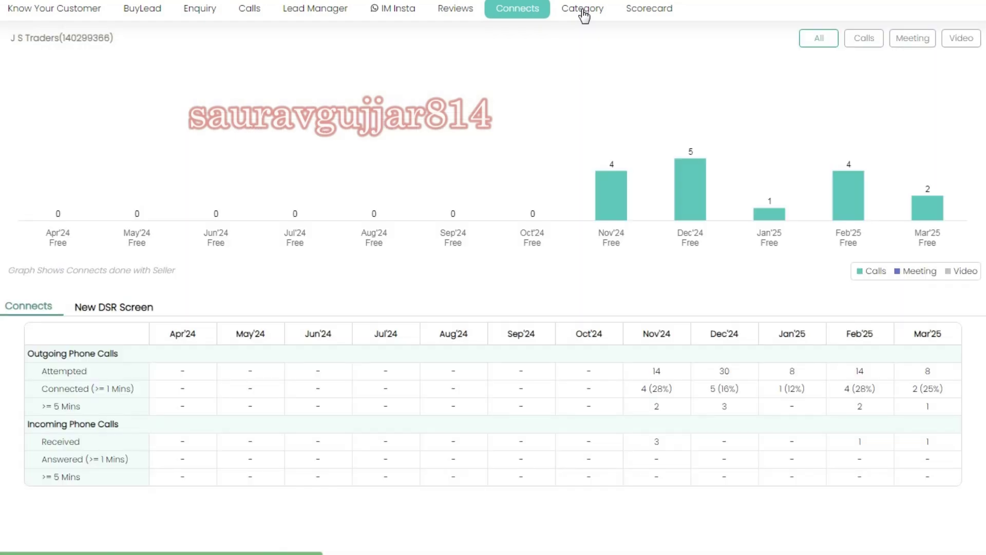
pyautogui.click(584, 13)
pyautogui.click(634, 15)
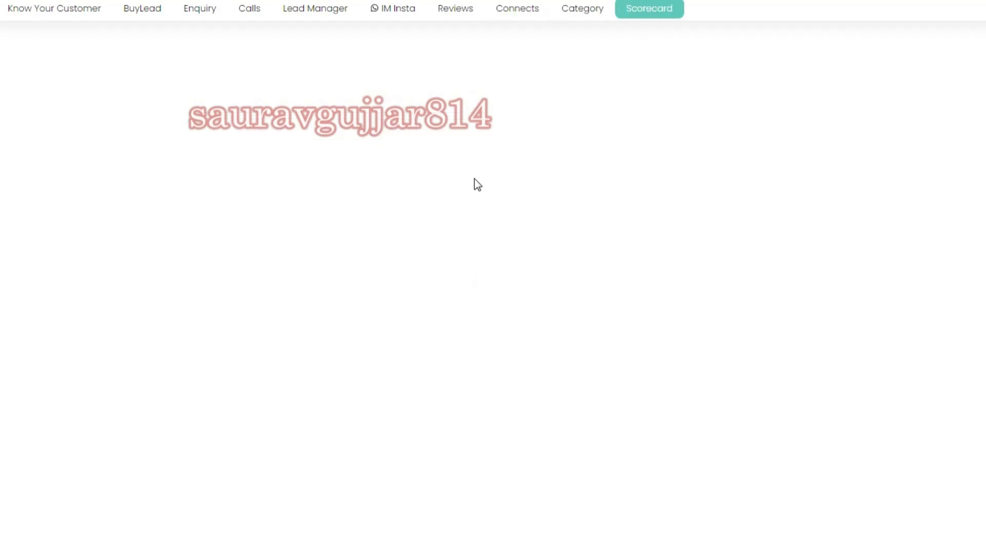
pyautogui.scroll(-3, 553, 276)
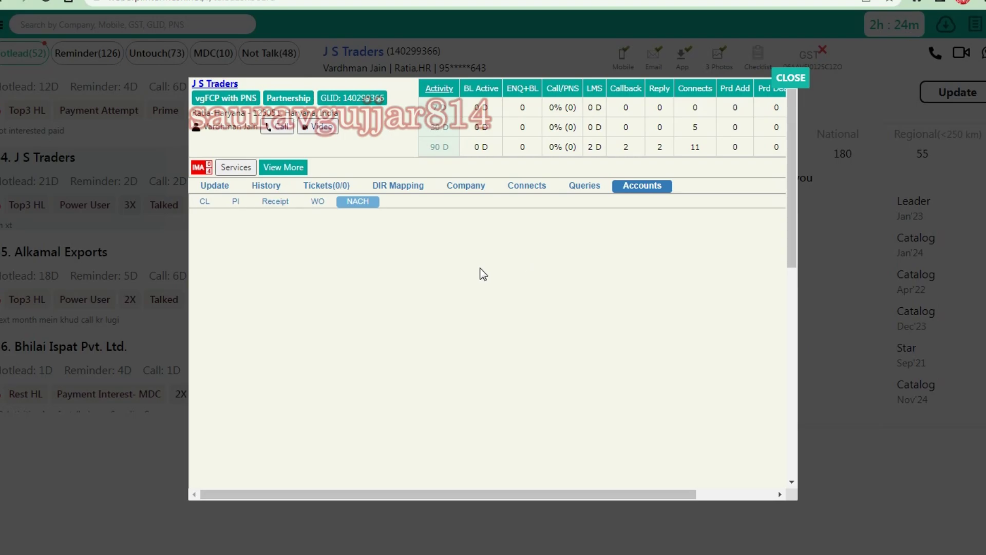
# Close the J S Traders record and display Dhyandhara Enterprises, the first company in the Hotlead list.
pyautogui.click(781, 87)
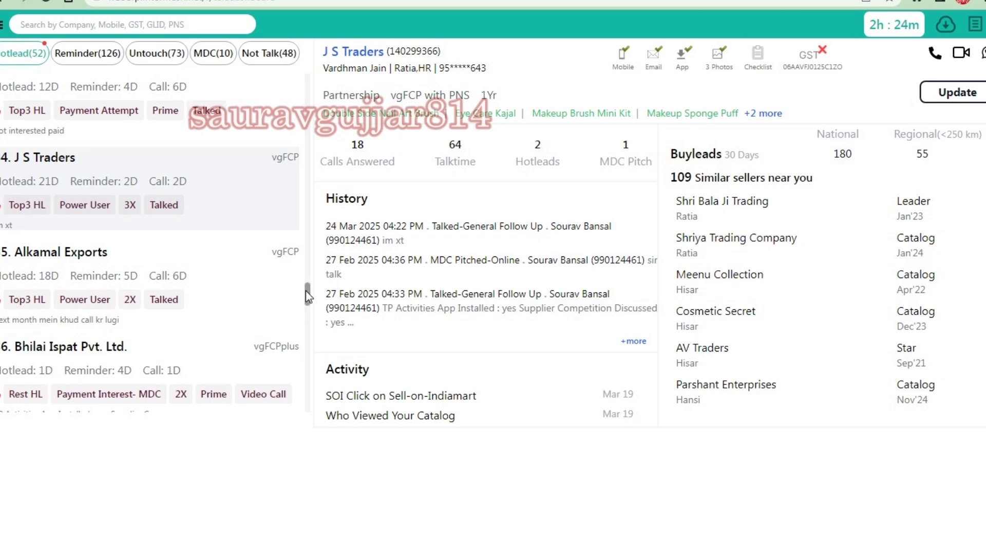
pyautogui.moveTo(307, 293); pyautogui.dragTo(312, 94)
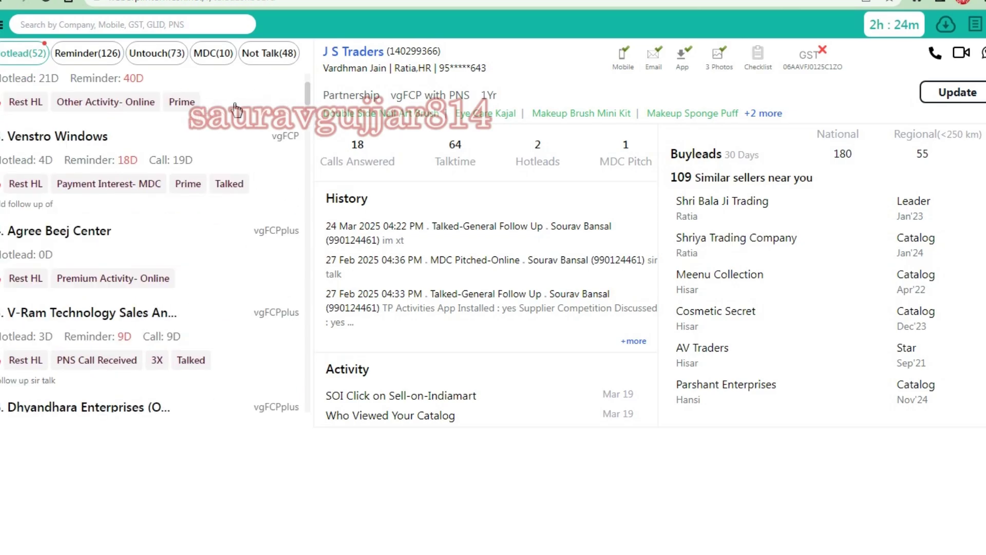
pyautogui.moveTo(3, 59)
pyautogui.click(38, 82)
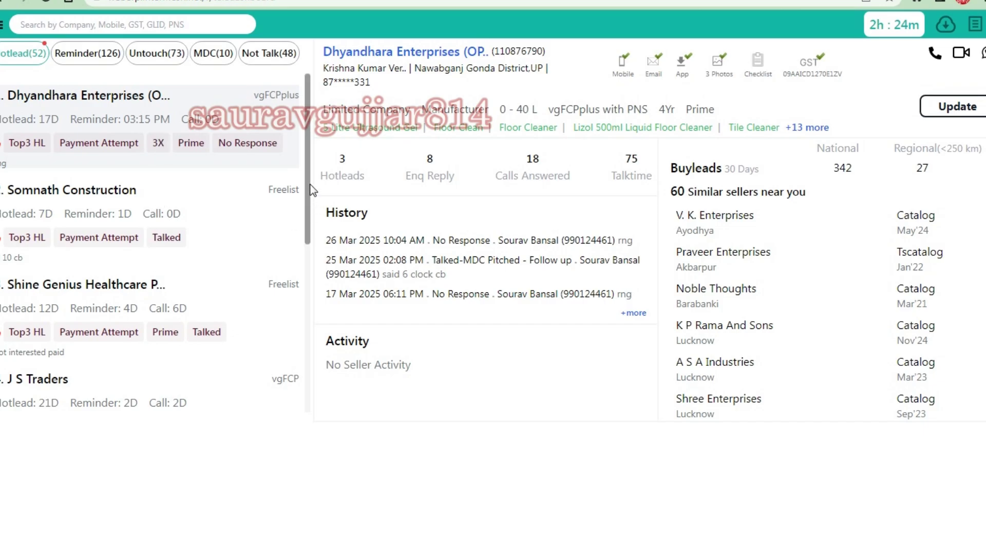
pyautogui.moveTo(310, 185); pyautogui.dragTo(309, 149)
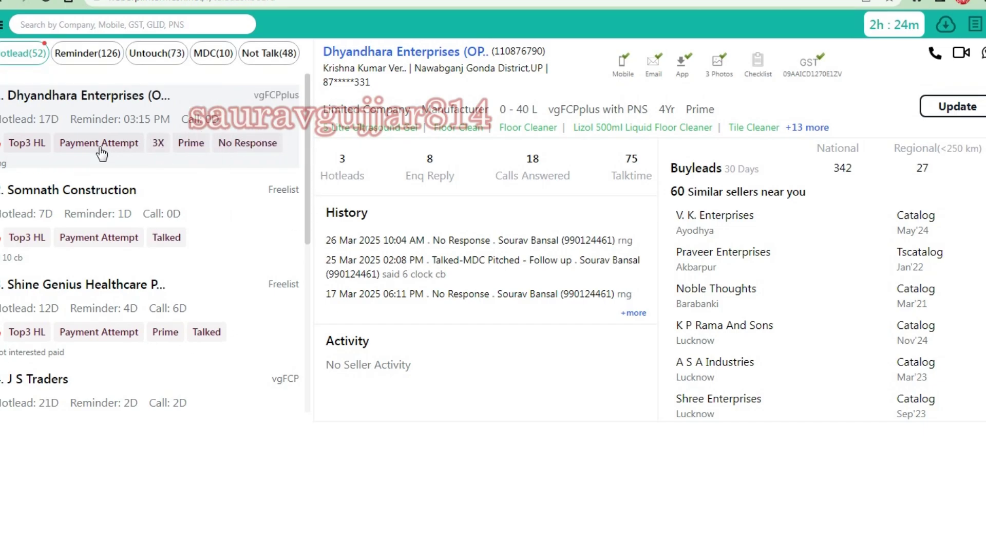
# Open the full history record of Dhyandhara Enterprises and check its services, dismissing the services pop-up.
pyautogui.click(629, 314)
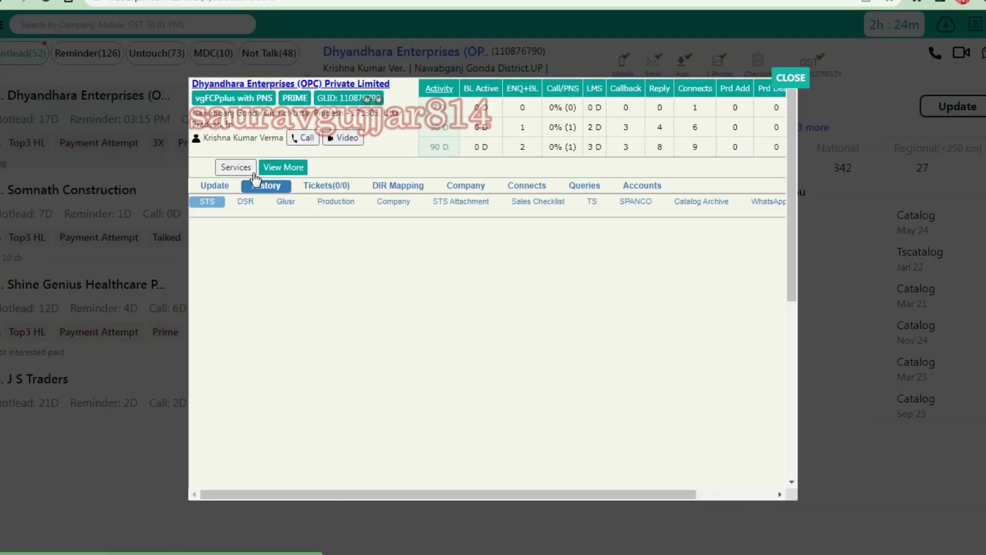
pyautogui.click(252, 171)
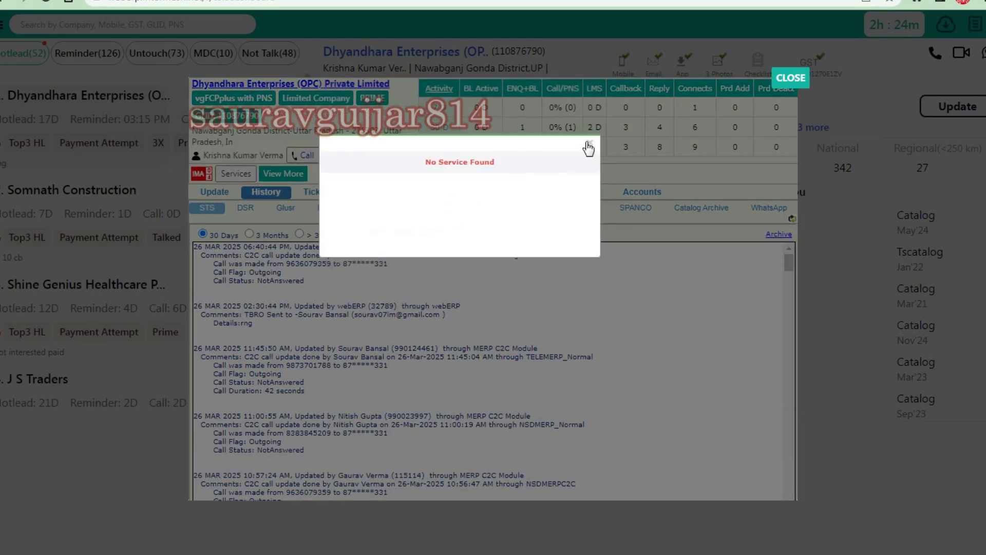
pyautogui.click(589, 146)
# Show the company's additional verification details and check its pending workorder information, closing the workorder window.
pyautogui.click(297, 172)
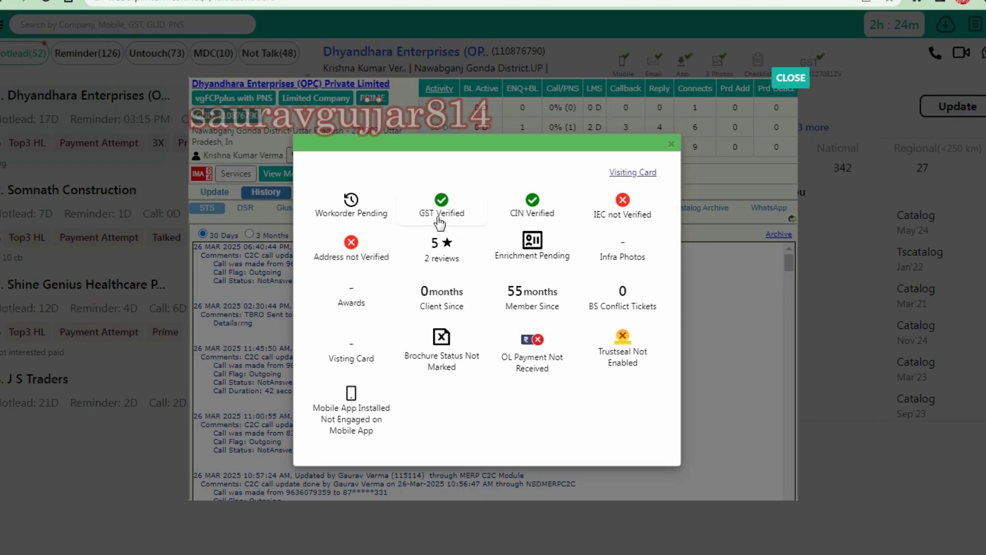
pyautogui.click(382, 218)
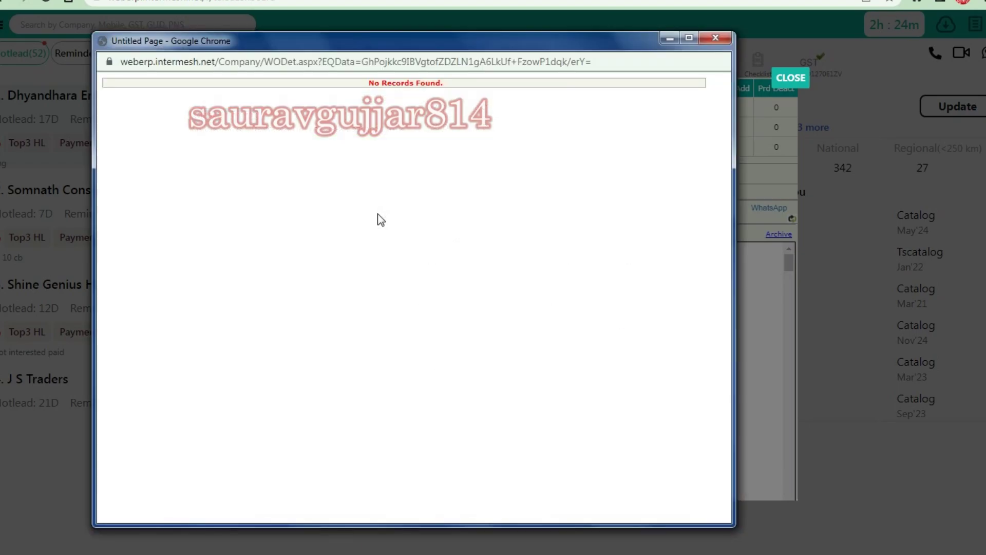
pyautogui.click(716, 37)
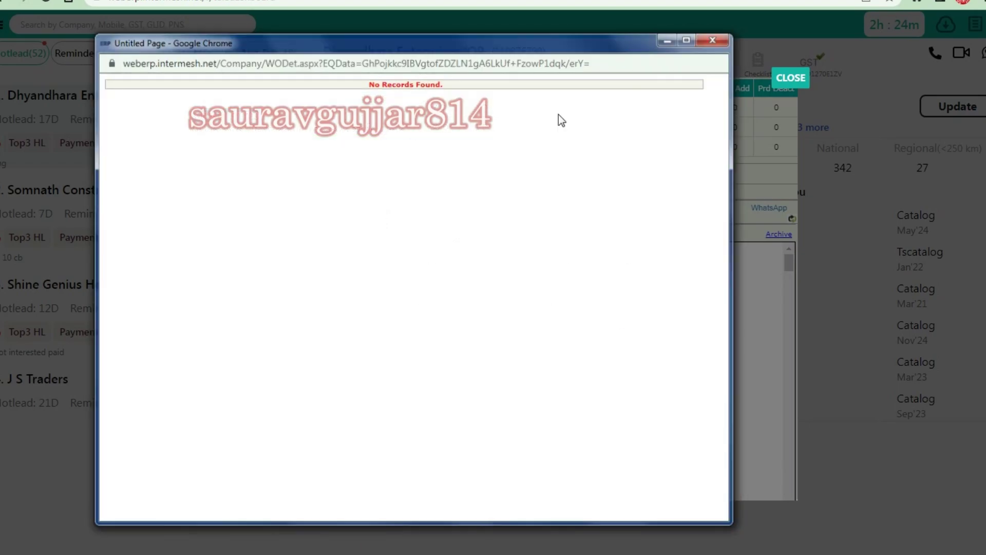
# Open the company's verified GST details and enlarge their window to full size.
pyautogui.click(426, 204)
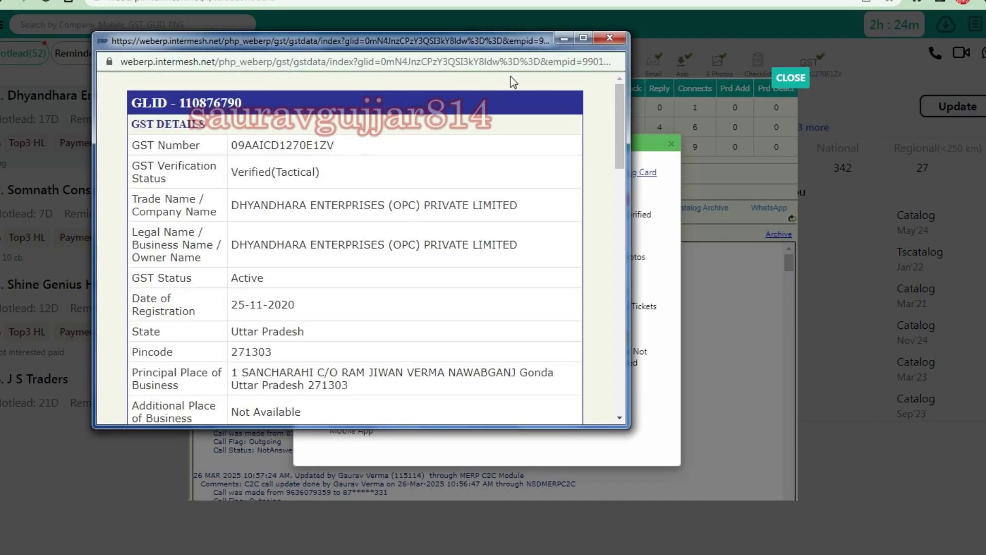
pyautogui.click(565, 39)
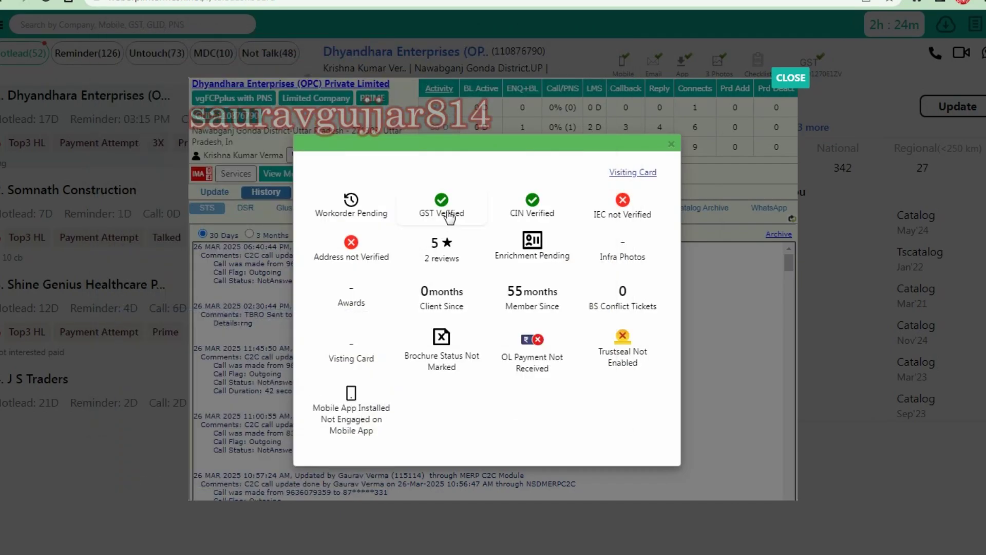
pyautogui.press('Escape')
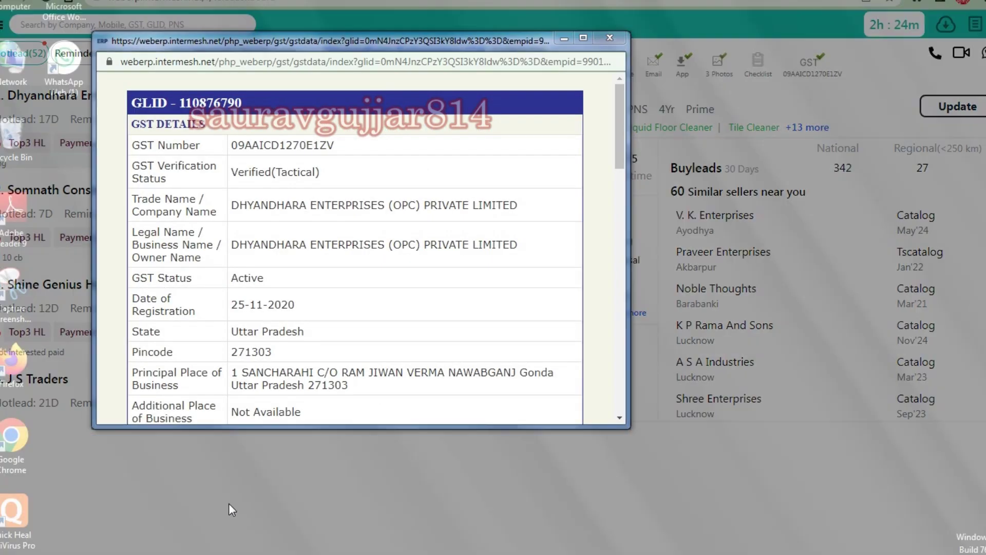
pyautogui.click(231, 493)
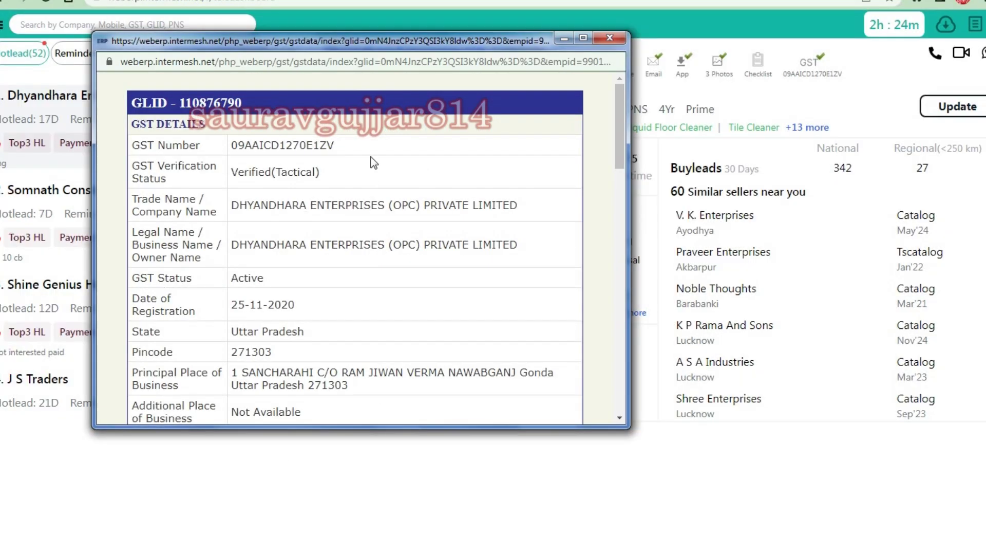
pyautogui.click(582, 40)
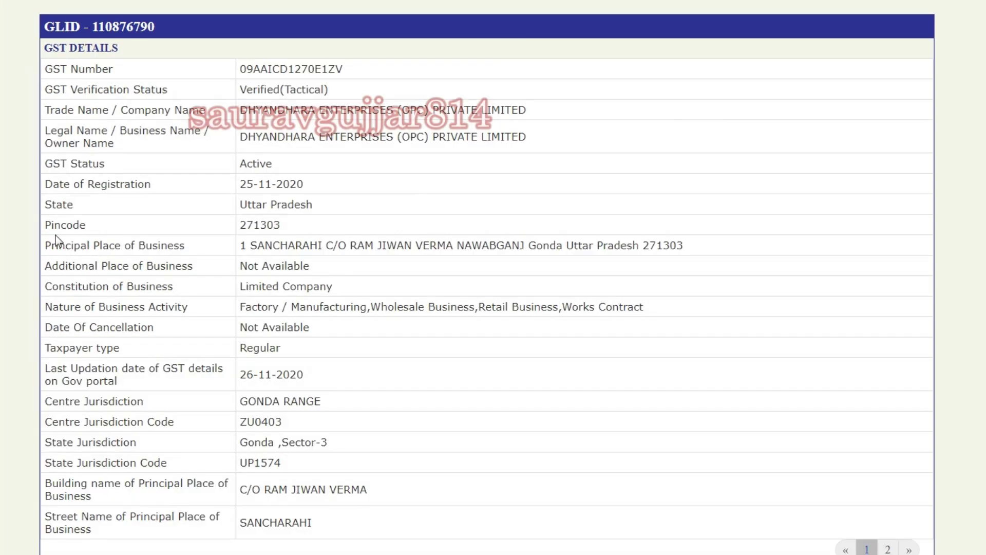
# Read both pages of the GST details and the GSTR1 challan filing records.
pyautogui.scroll(-3, 119, 187)
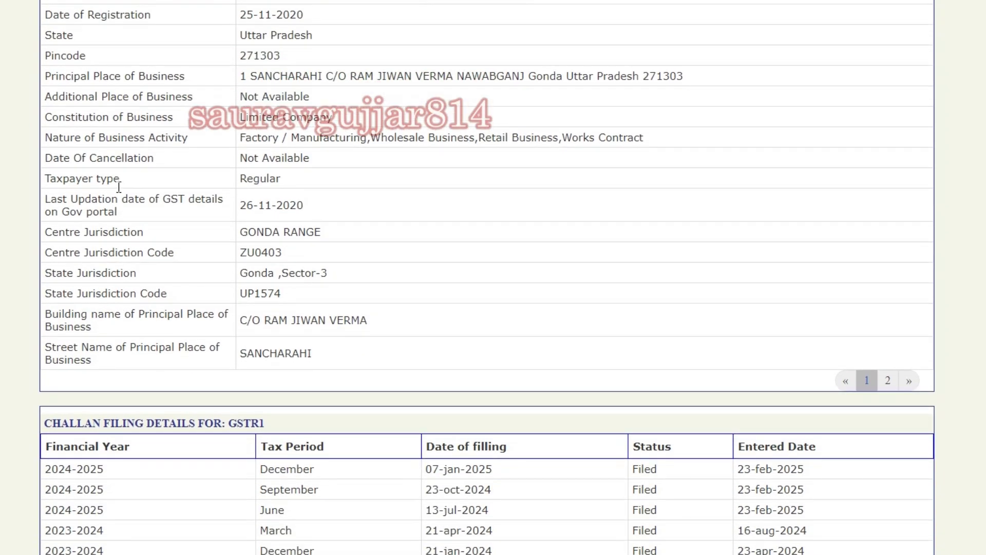
pyautogui.click(887, 380)
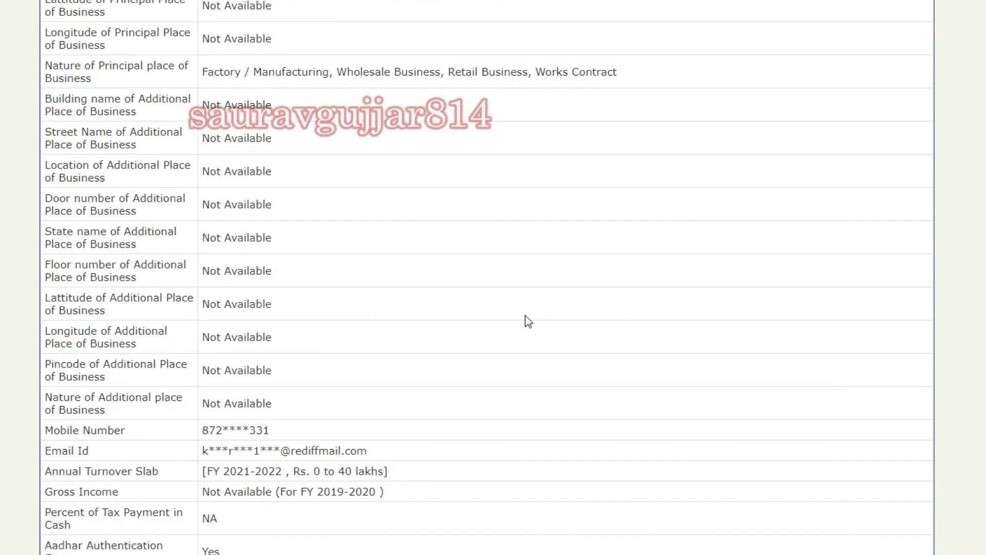
pyautogui.scroll(3, 529, 321)
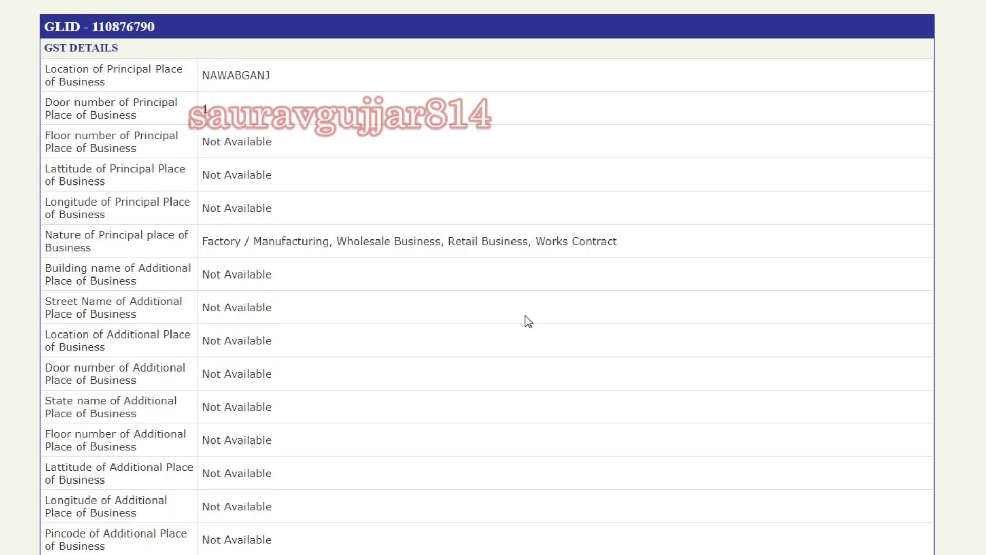
pyautogui.scroll(-4, 528, 321)
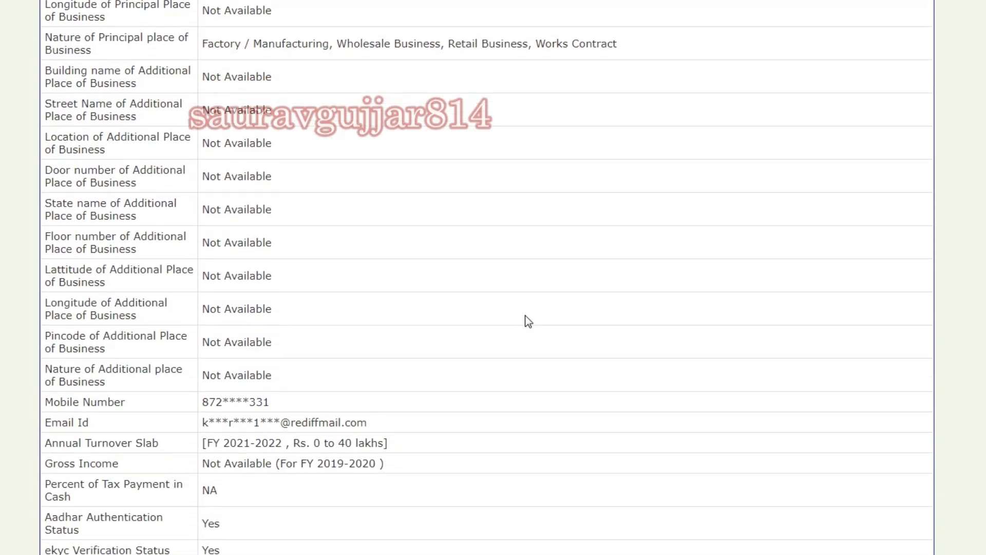
pyautogui.scroll(-2, 529, 321)
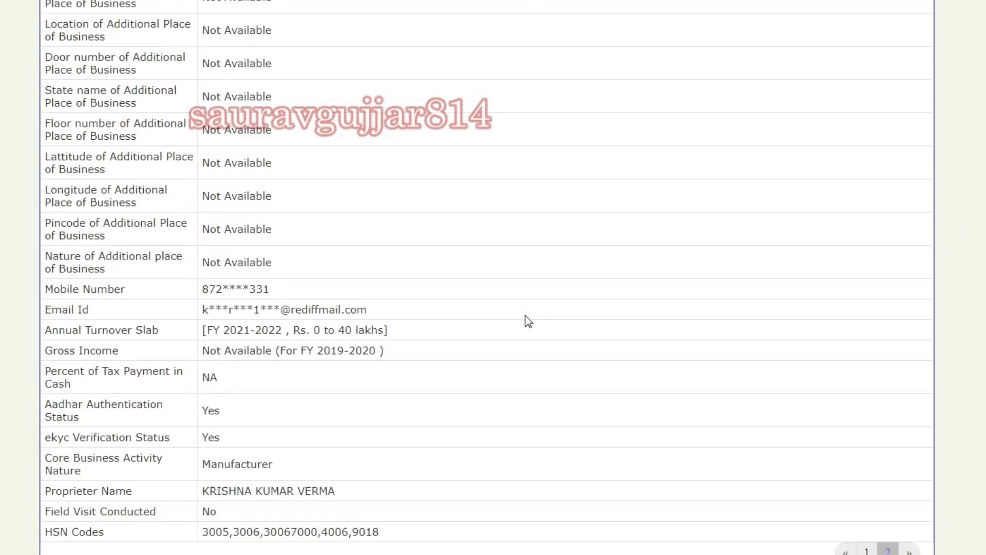
pyautogui.scroll(-4, 528, 321)
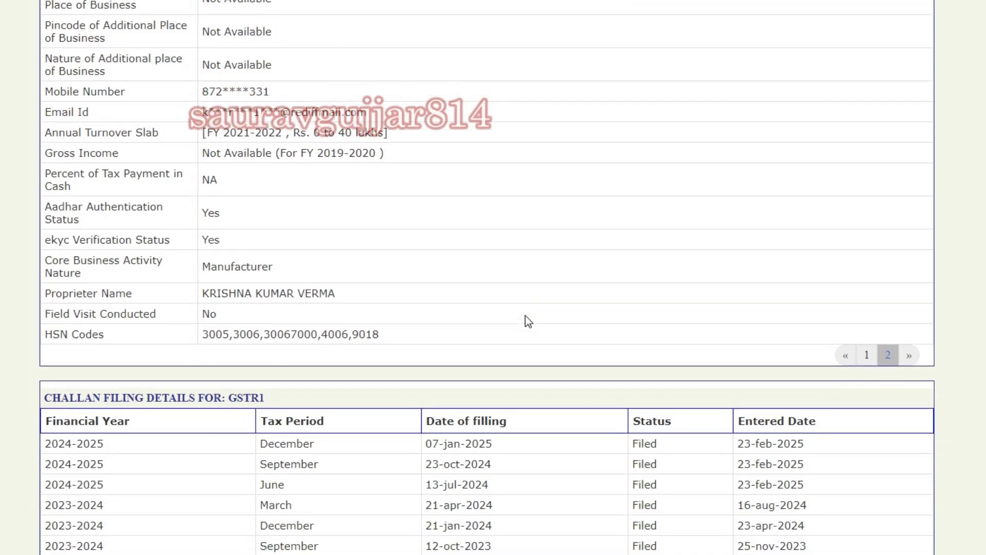
pyautogui.scroll(-8, 528, 321)
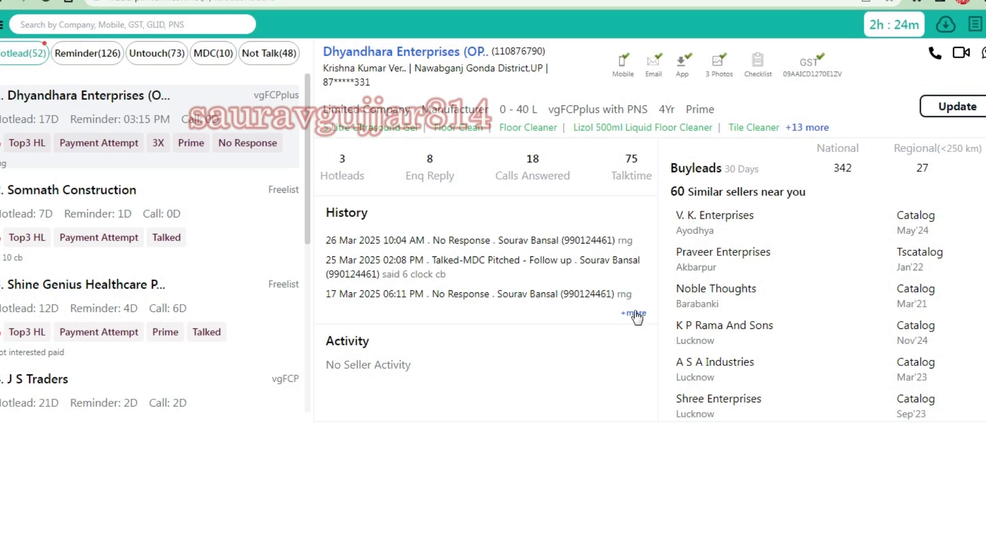
# Reopen the additional verification details of Dhyandhara Enterprises and inspect the CIN verification screenshot at full size, closing it when done.
pyautogui.click(634, 314)
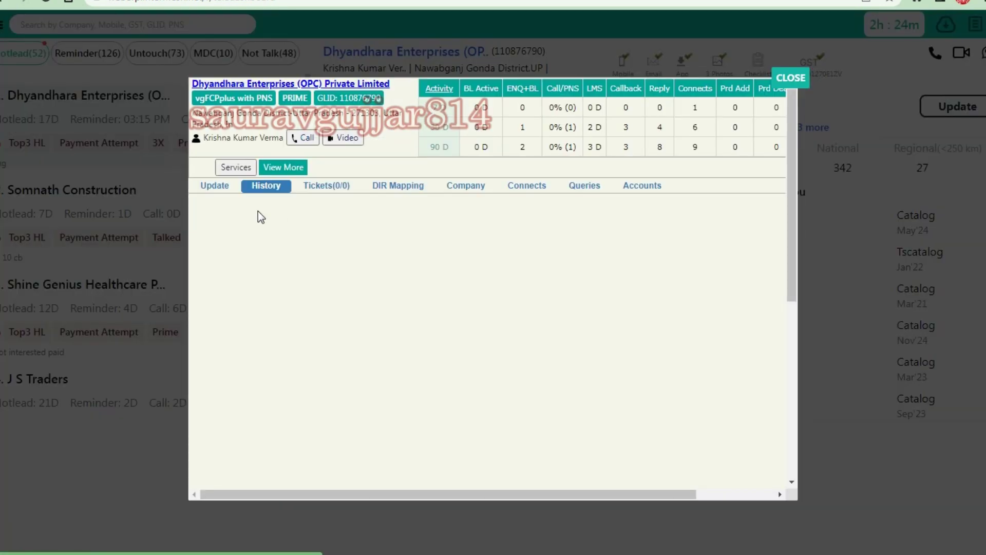
pyautogui.click(276, 172)
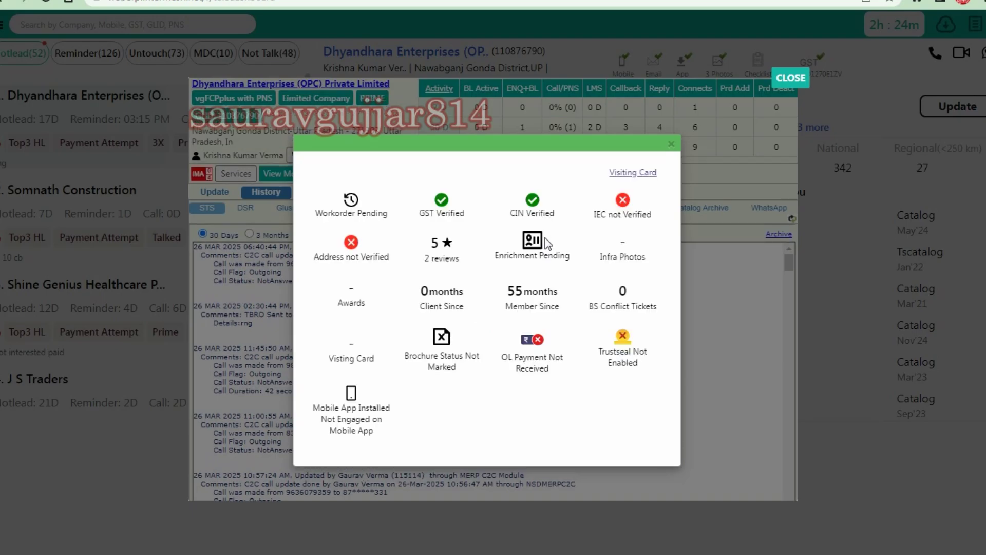
pyautogui.click(530, 214)
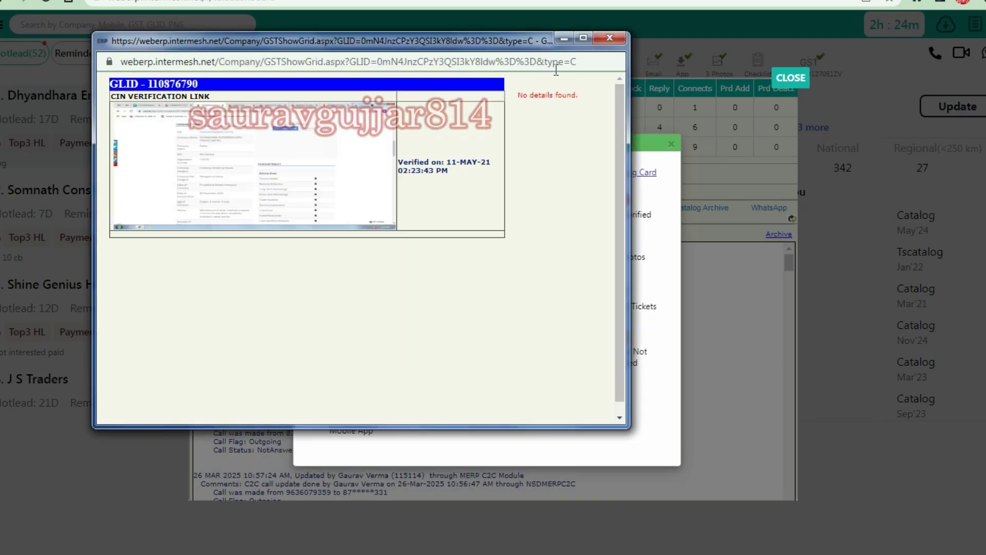
pyautogui.click(583, 37)
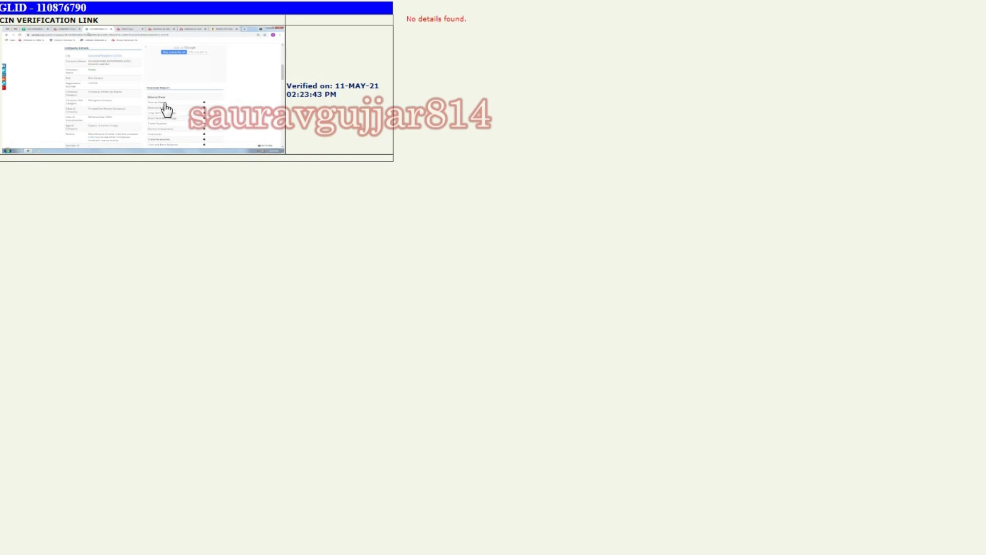
pyautogui.click(163, 77)
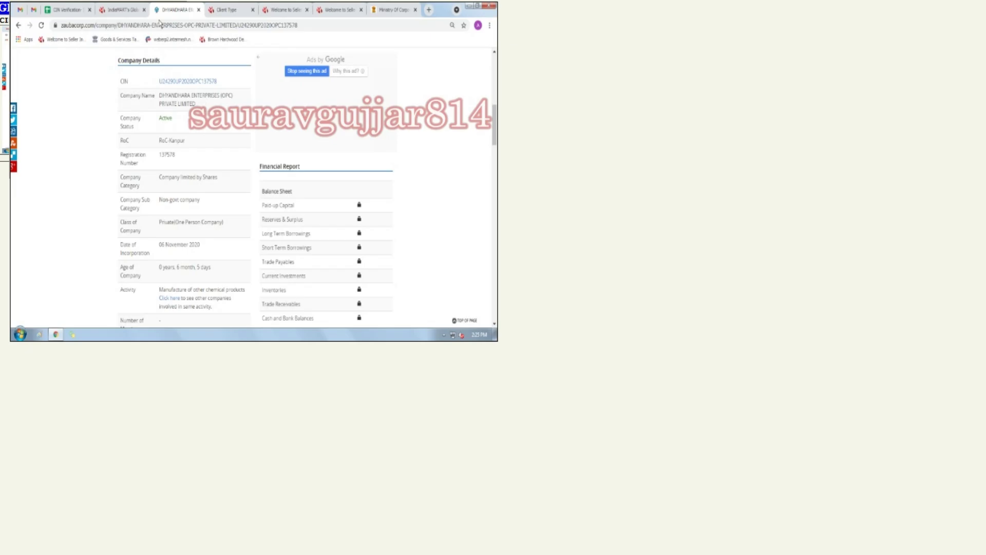
pyautogui.press('Escape')
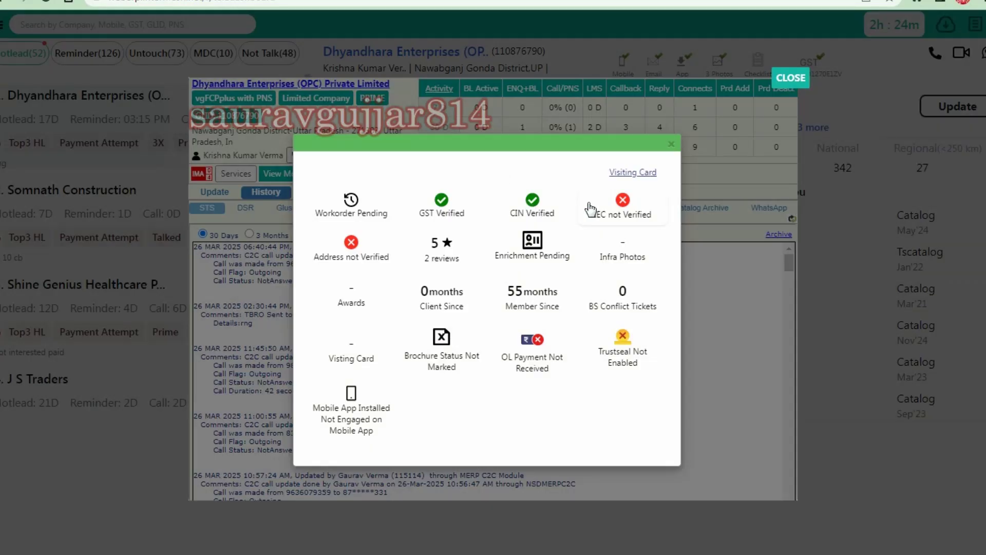
# Check the company's IEC verification record and close its window.
pyautogui.click(613, 209)
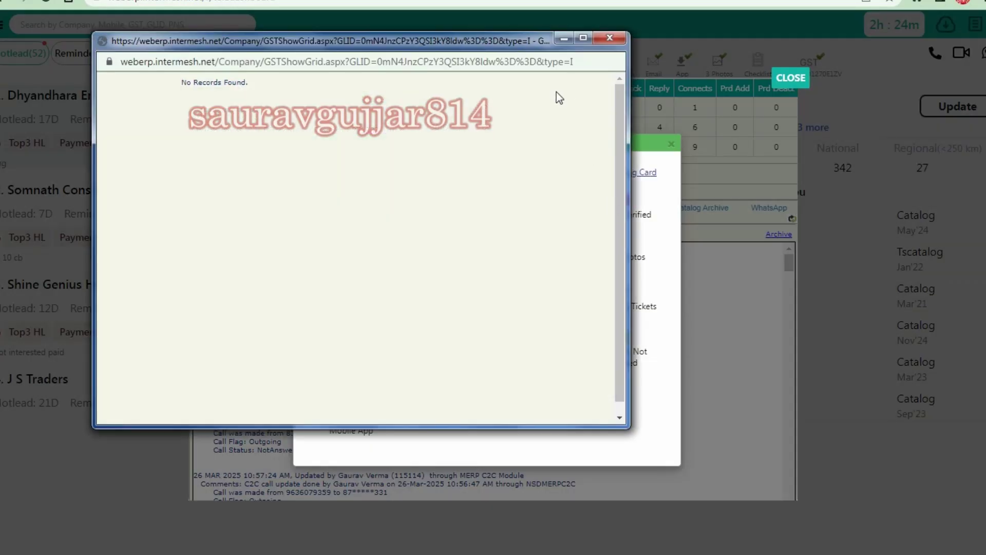
pyautogui.click(607, 38)
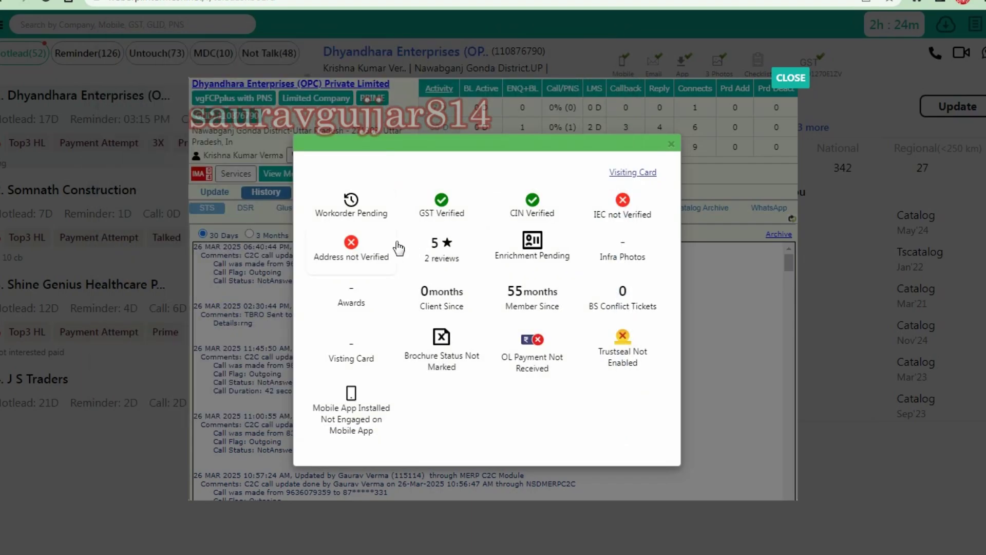
# Open the location log behind the company's address verification status and read through its first page of coordinates.
pyautogui.click(383, 245)
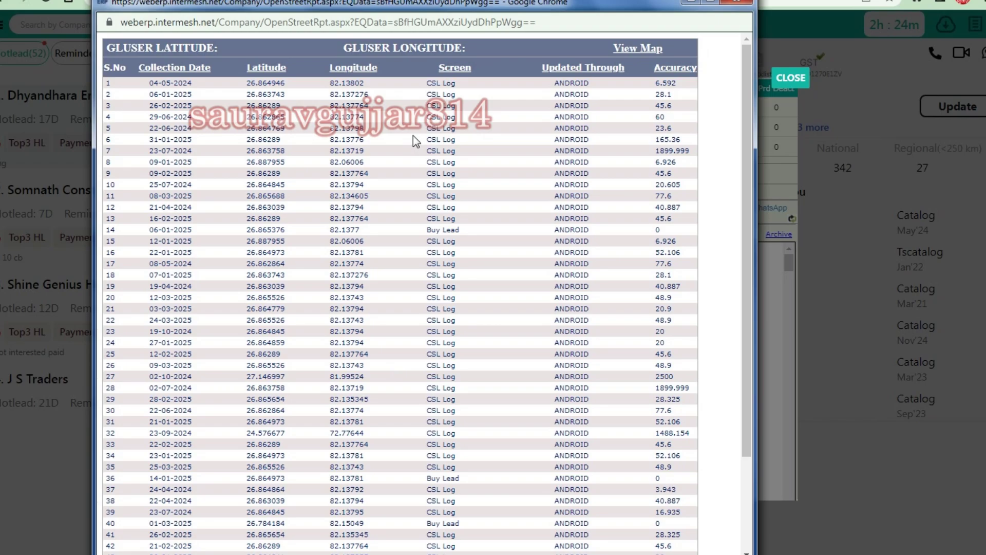
pyautogui.scroll(-3, 413, 135)
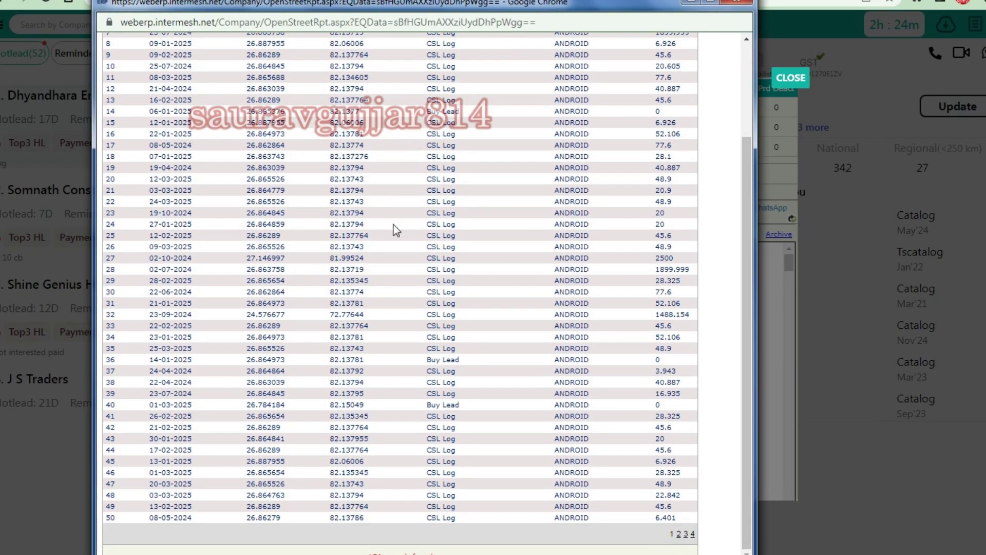
pyautogui.scroll(3, 396, 230)
pyautogui.scroll(-3, 396, 229)
pyautogui.scroll(3, 597, 391)
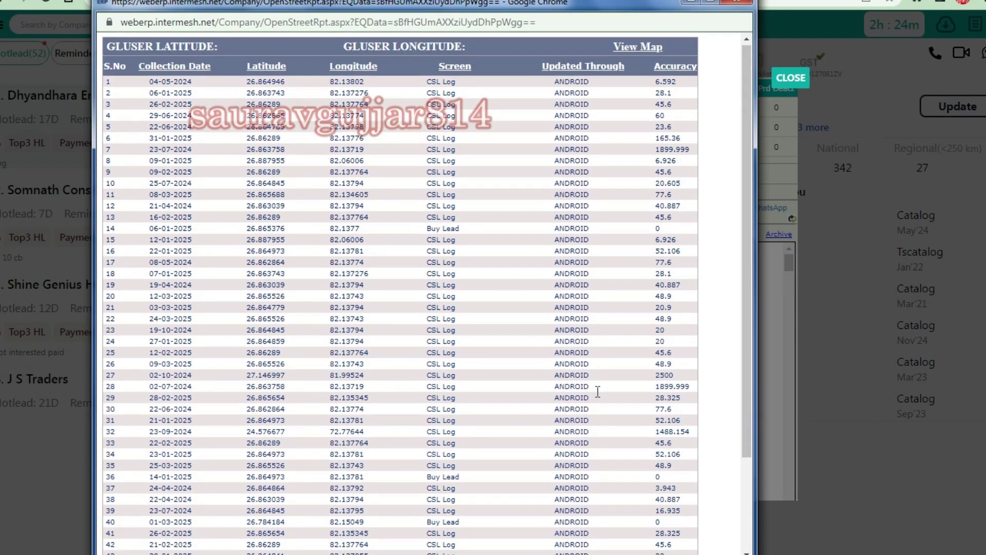
pyautogui.scroll(-3, 598, 392)
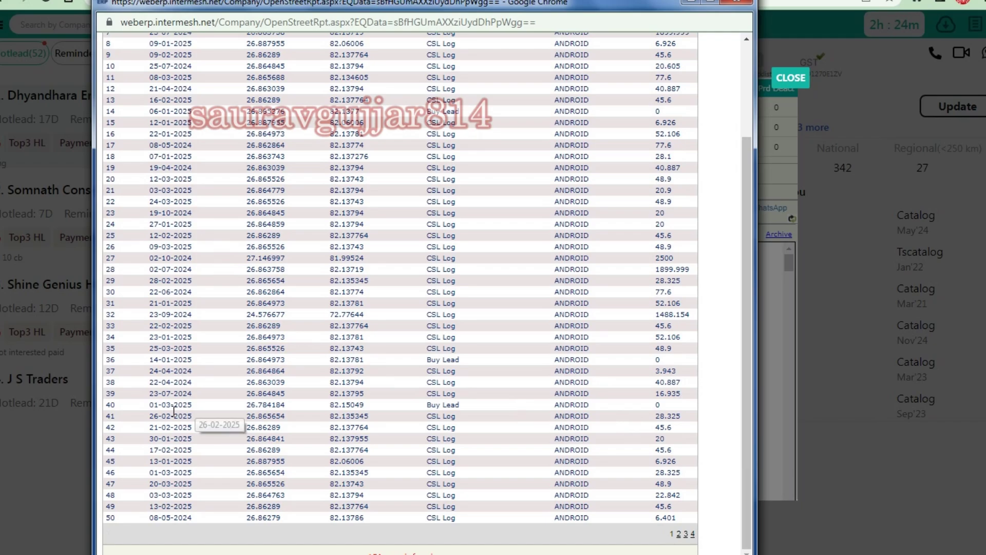
pyautogui.scroll(3, 267, 505)
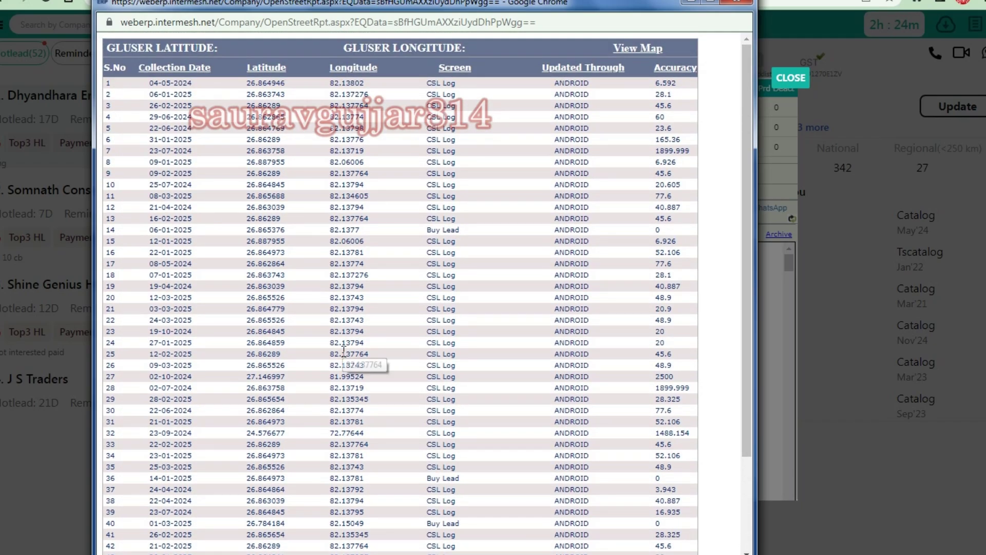
pyautogui.scroll(-3, 370, 355)
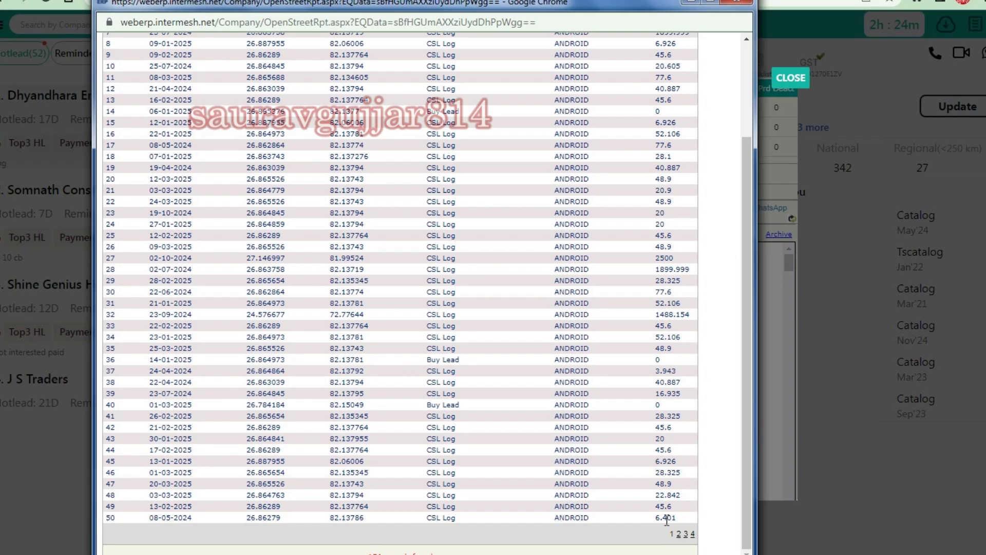
# Go to page 2 of the location log and examine the Buy Lead entry dated 03-03-2025, including its accuracy.
pyautogui.click(679, 534)
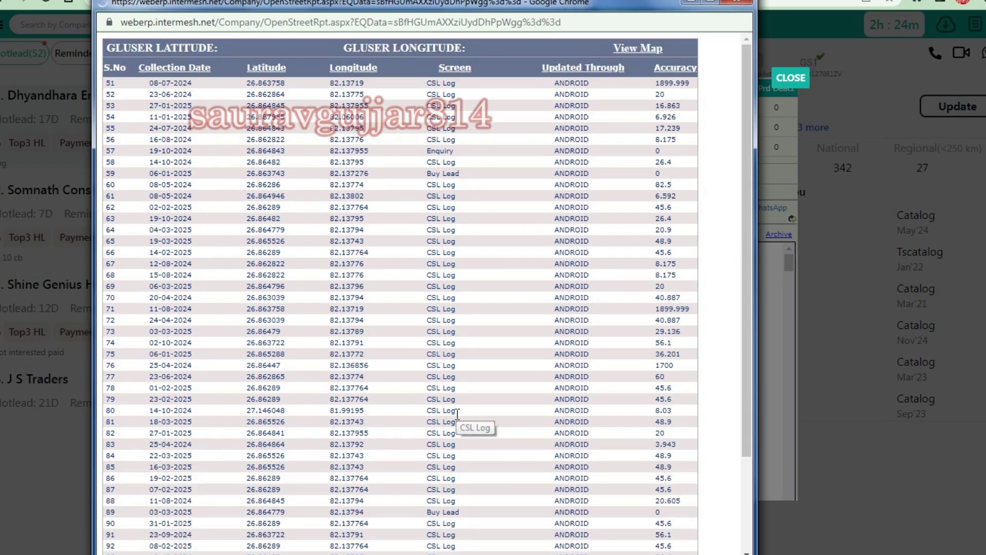
pyautogui.scroll(-3, 388, 330)
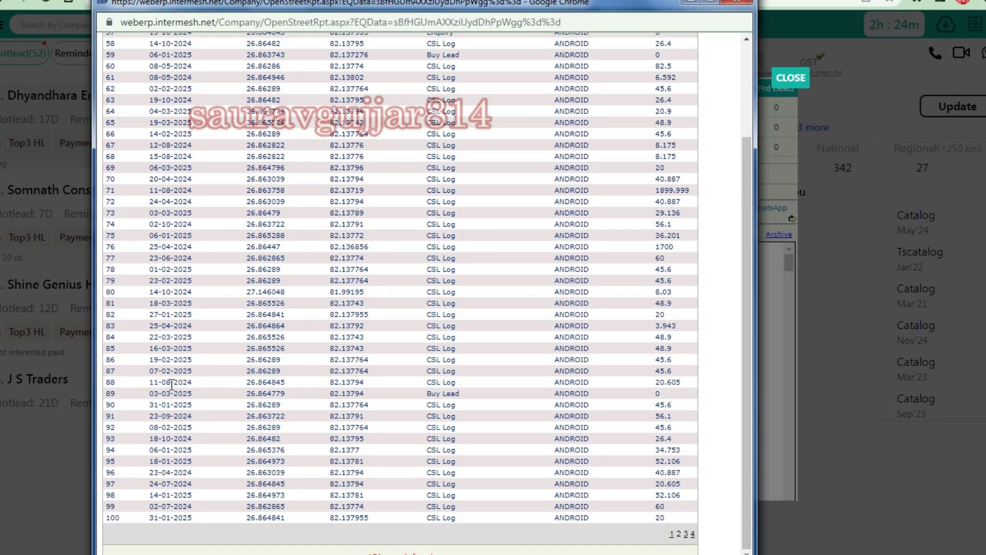
pyautogui.click(158, 393)
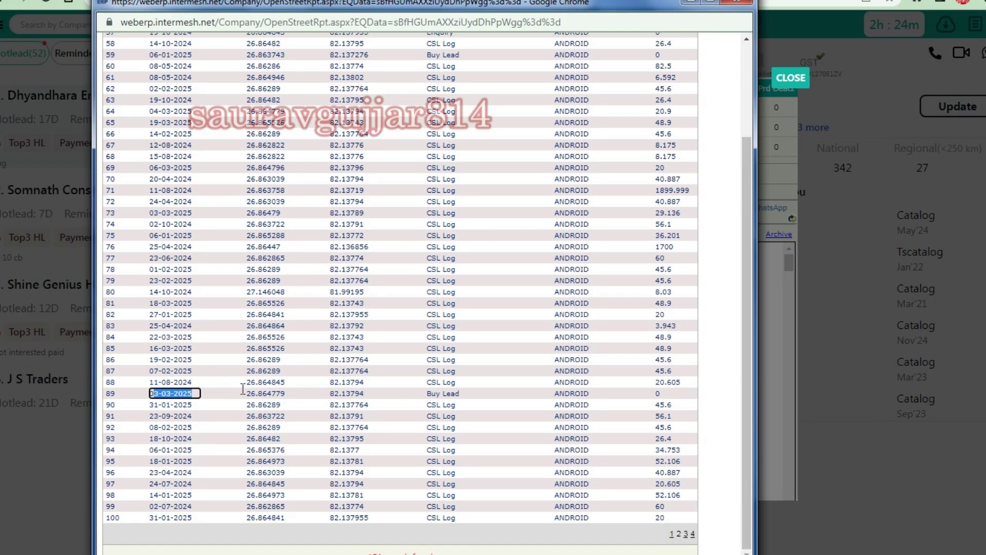
pyautogui.click(339, 394)
pyautogui.click(442, 394)
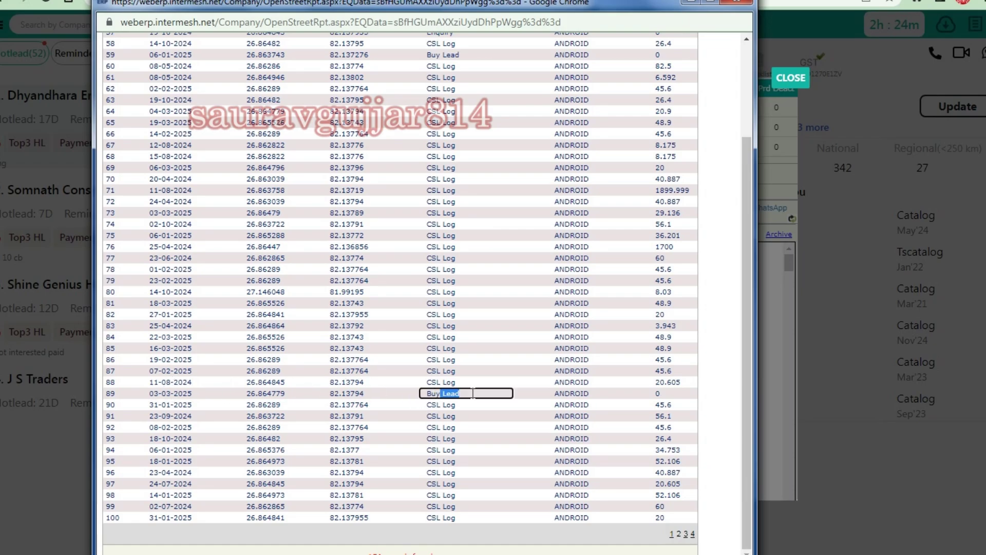
pyautogui.click(396, 373)
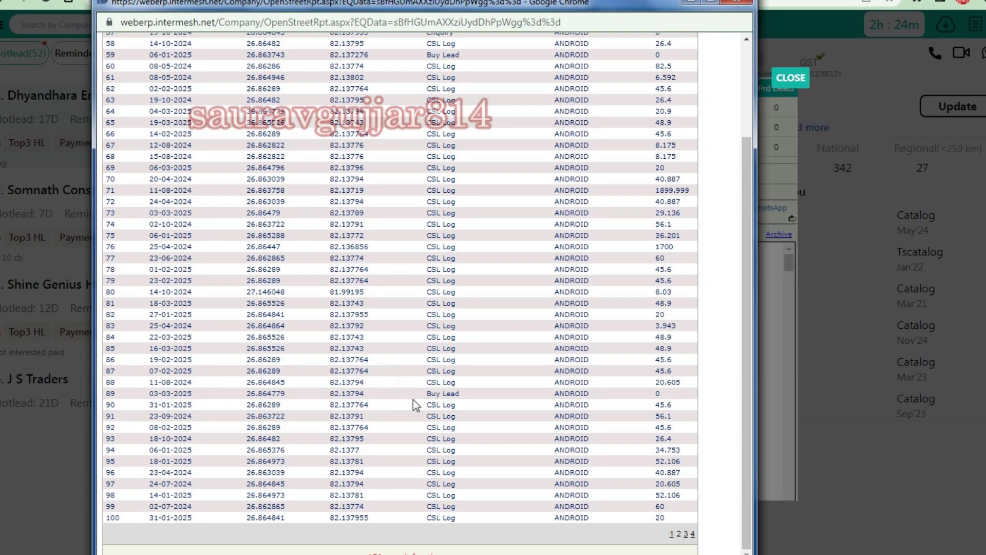
pyautogui.click(657, 394)
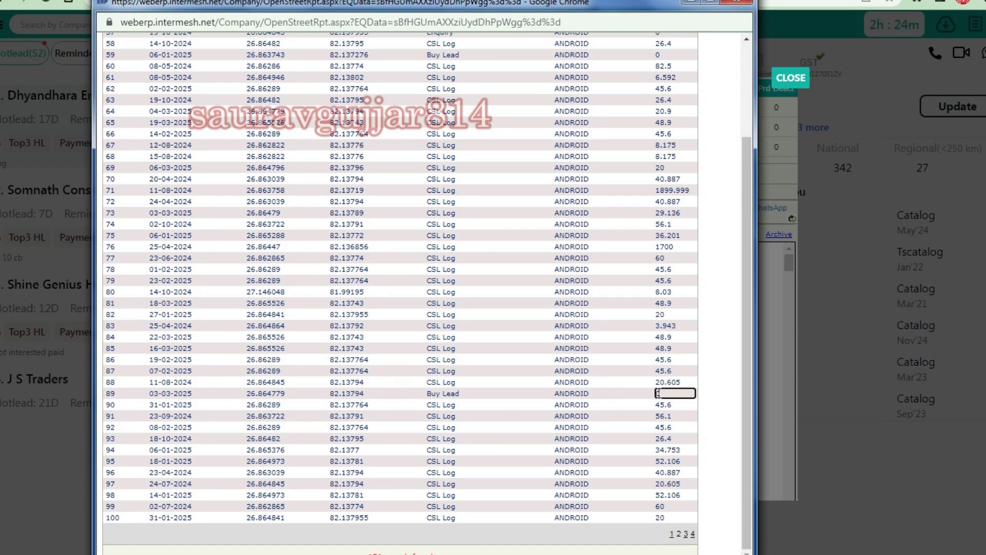
# Go to page 3 of the location log and examine the Buy Lead entry dated 27-01-2025 and the remaining rows.
pyautogui.click(691, 533)
pyautogui.click(679, 533)
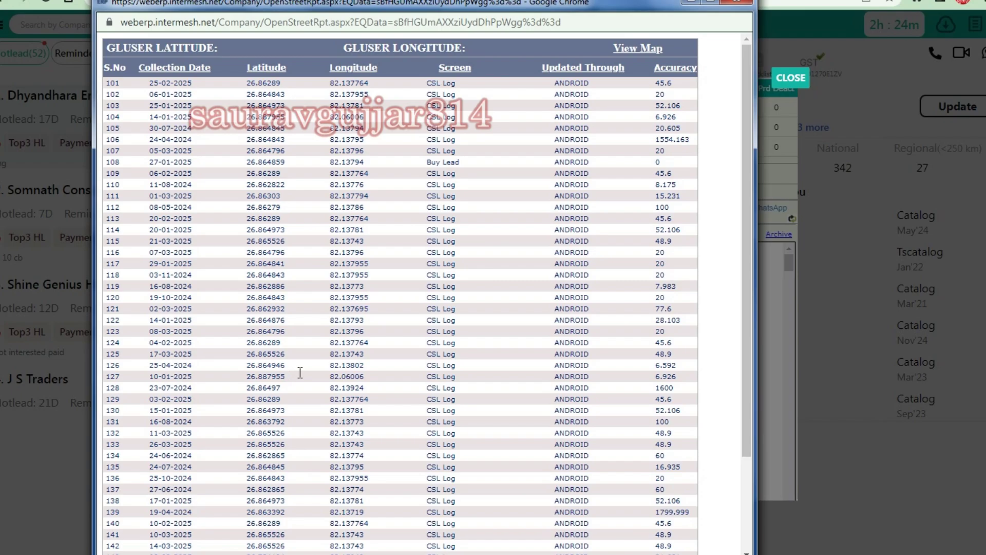
pyautogui.click(299, 375)
pyautogui.click(360, 162)
pyautogui.click(440, 162)
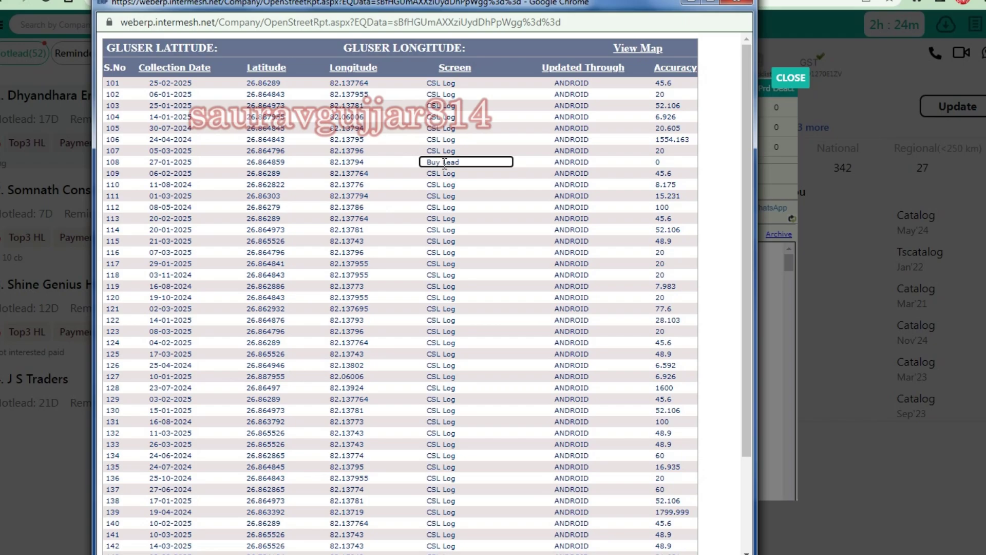
pyautogui.click(359, 241)
pyautogui.scroll(-3, 380, 259)
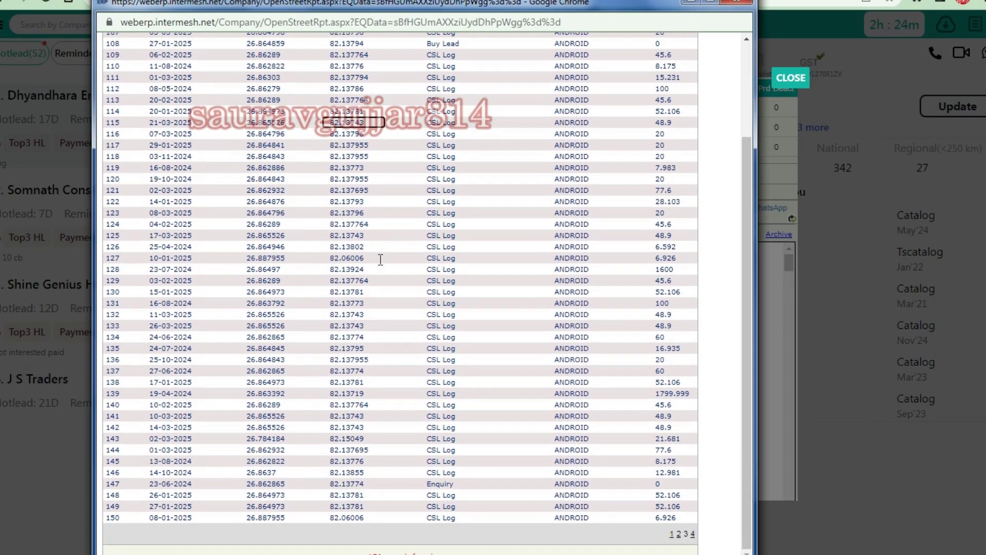
# Check the last page of the location log with its record total, and open the map view of the locations.
pyautogui.click(692, 534)
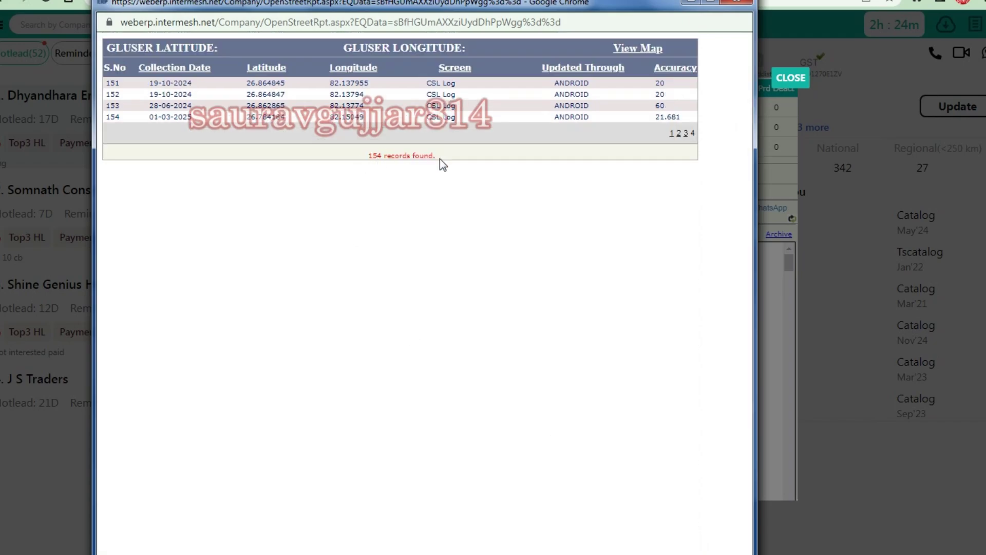
pyautogui.tripleClick(462, 159)
pyautogui.click(461, 159)
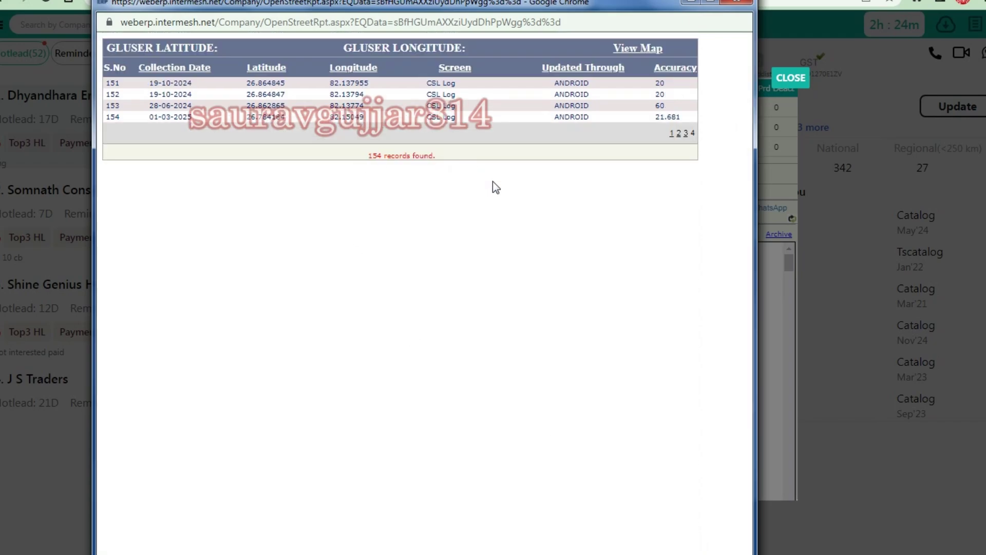
pyautogui.click(651, 50)
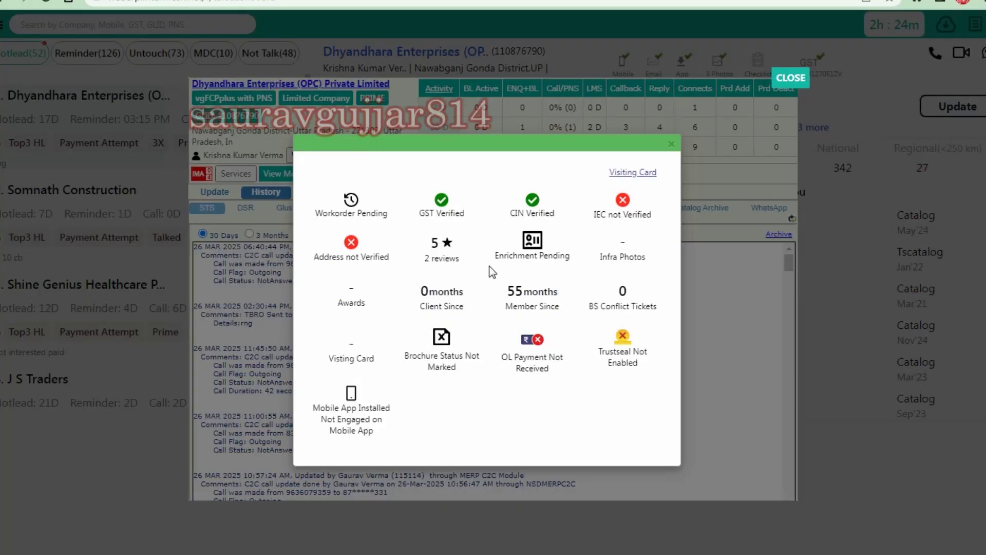
# Open the company's ratings and reviews from its verification details and view their window.
pyautogui.click(454, 259)
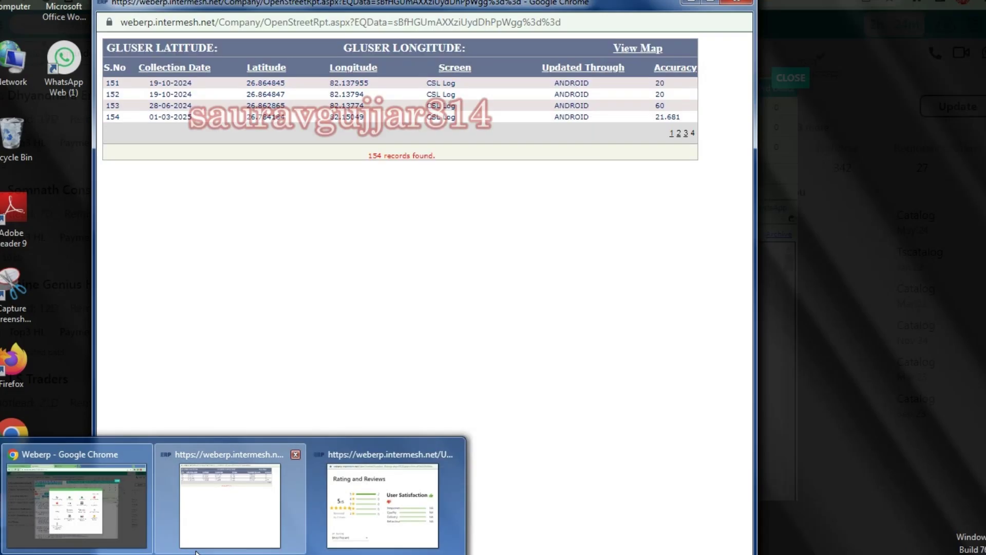
pyautogui.click(395, 488)
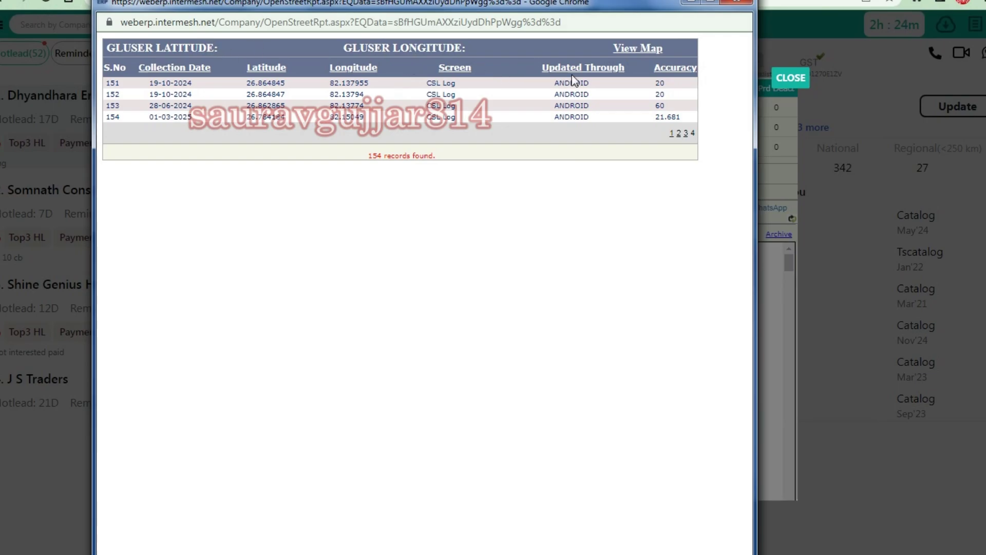
# Sort the location log by accuracy, longitude and screen in turn, looking through the reordered entries.
pyautogui.click(665, 72)
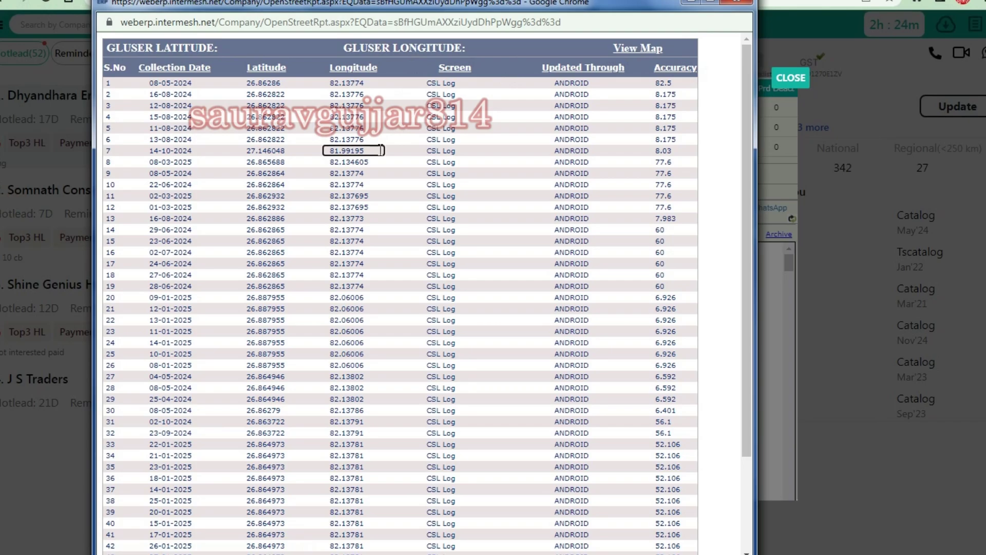
pyautogui.scroll(-2, 380, 150)
pyautogui.scroll(3, 380, 150)
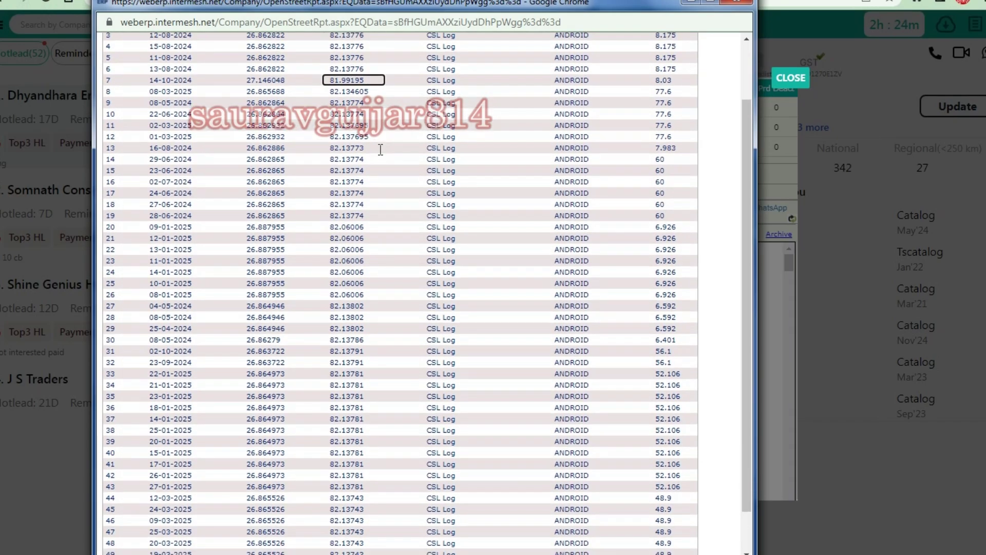
pyautogui.click(354, 67)
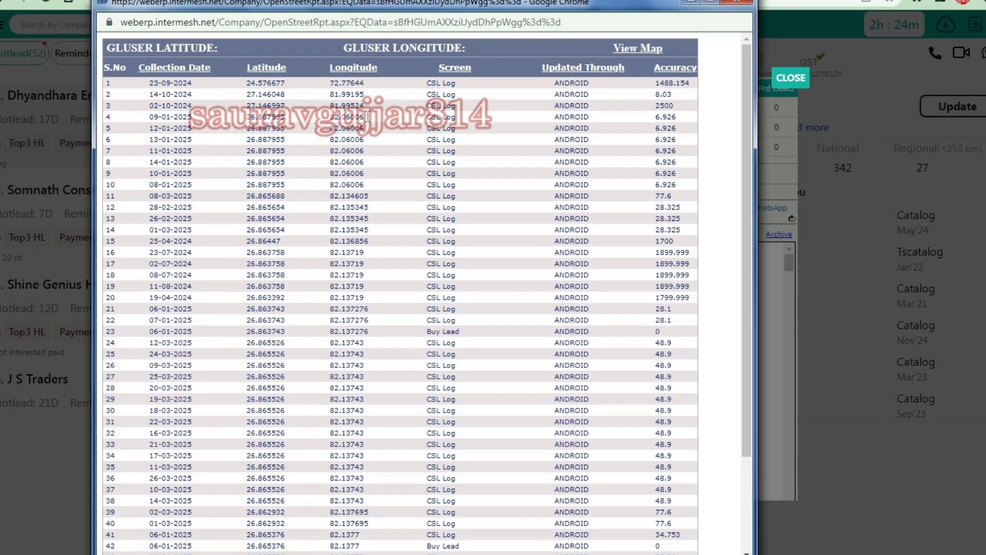
pyautogui.scroll(-1, 388, 131)
pyautogui.click(442, 48)
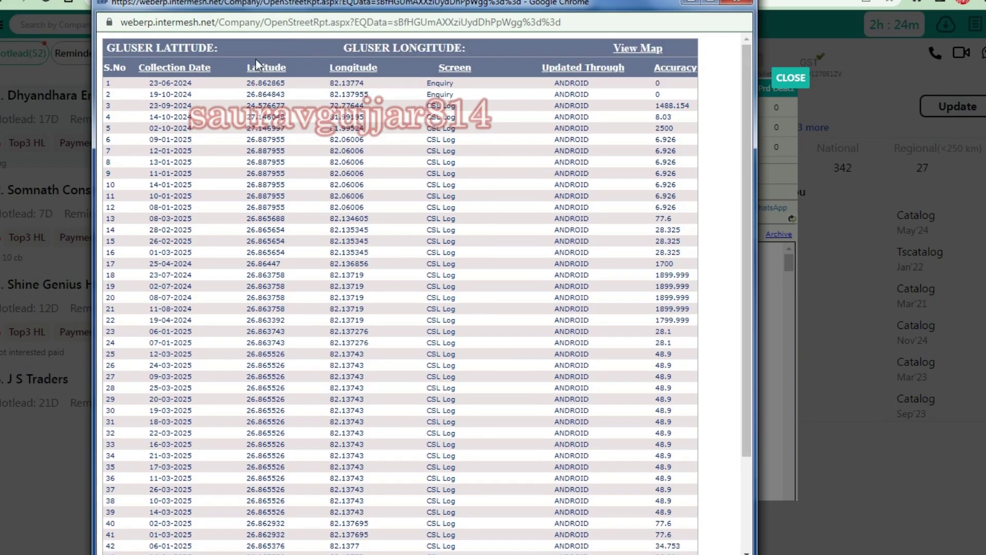
# Sort the location log by latitude and finally by collection date, review the newest entries and close the log.
pyautogui.click(256, 66)
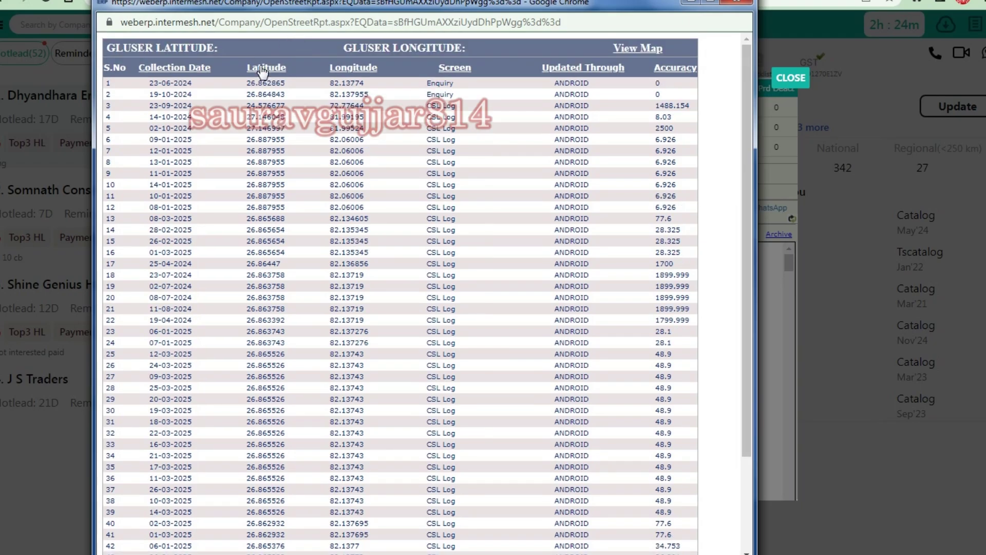
pyautogui.click(201, 74)
pyautogui.scroll(-2, 214, 89)
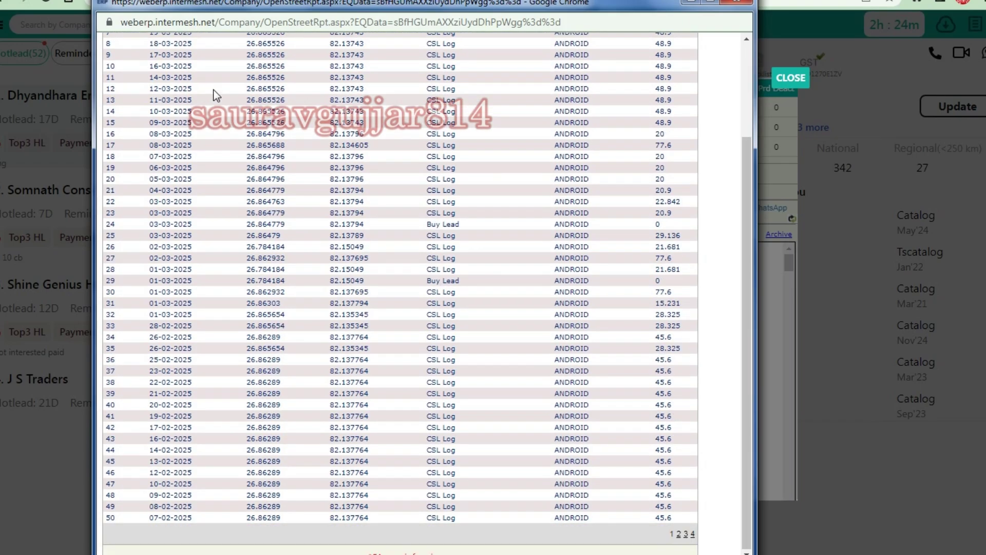
pyautogui.click(735, 3)
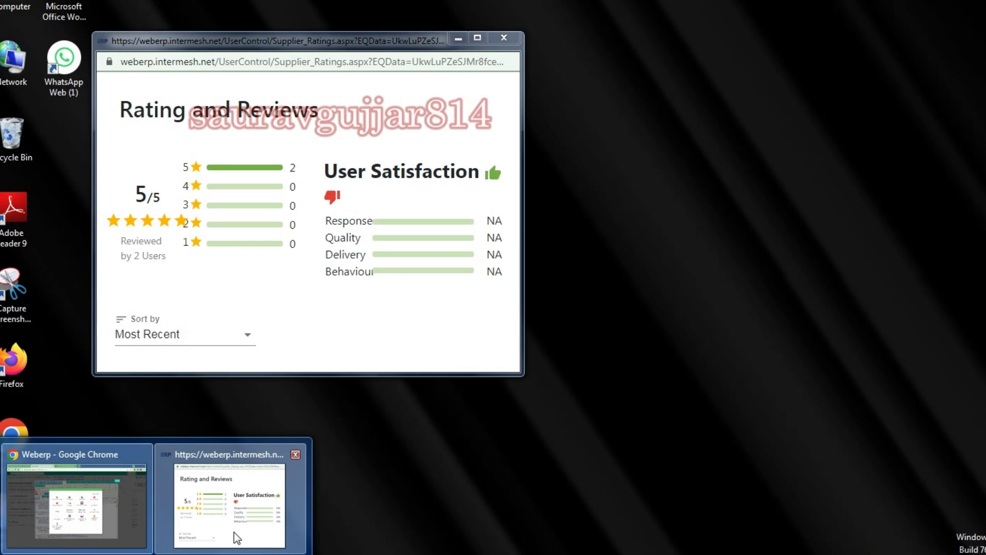
# Bring the ratings and reviews window forward, sort the reviews by With Images and Review: Low to High, and close it.
pyautogui.click(233, 531)
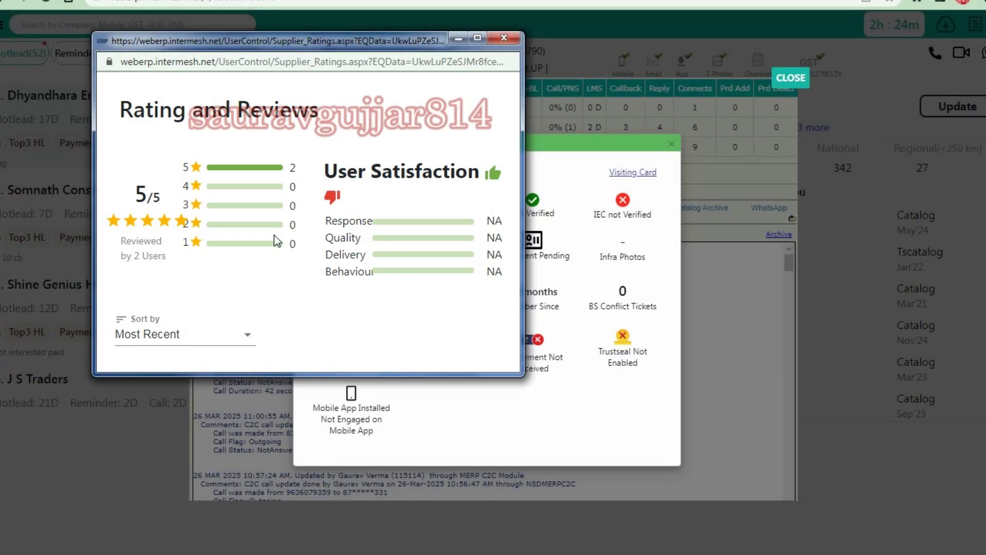
pyautogui.click(232, 343)
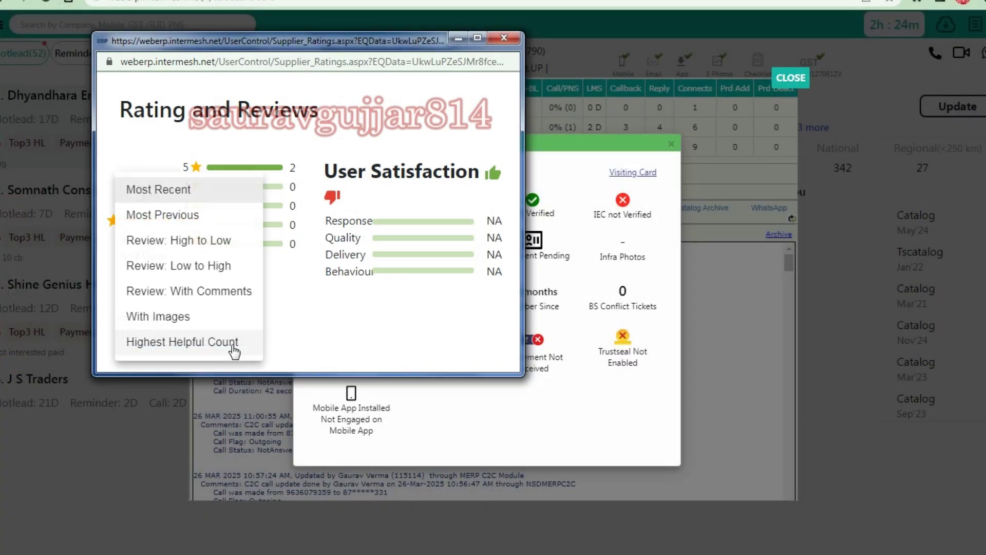
pyautogui.click(245, 310)
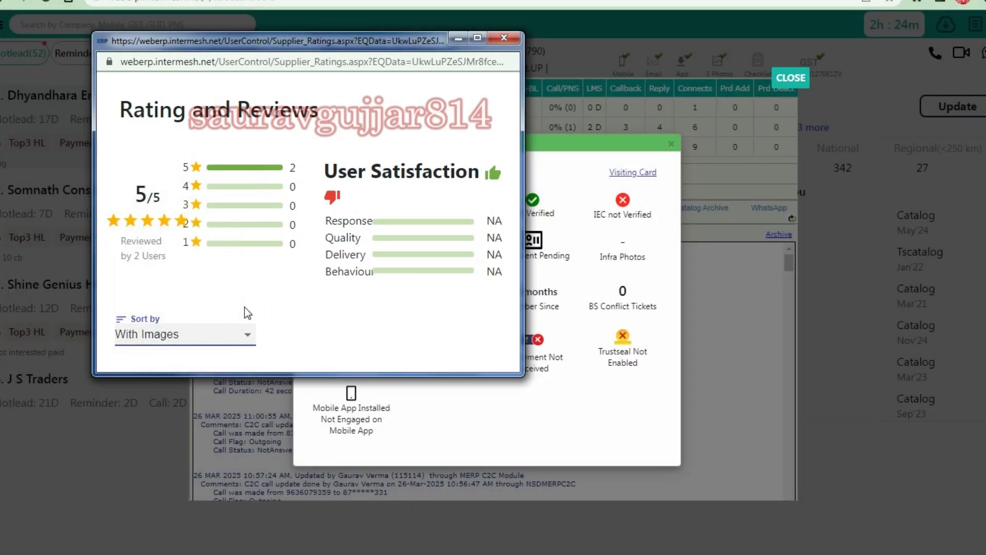
pyautogui.click(244, 334)
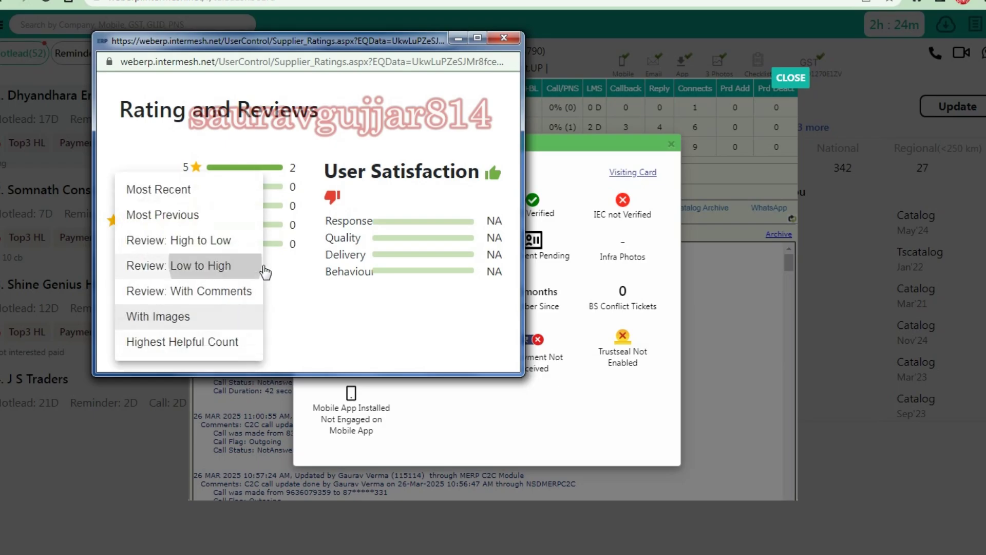
pyautogui.click(226, 265)
pyautogui.click(514, 34)
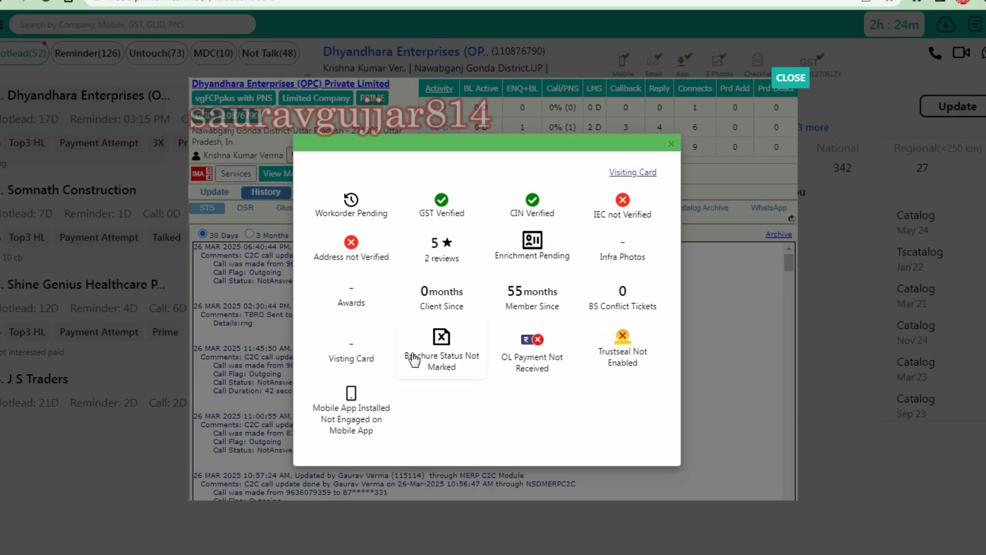
# Check the company's visiting card records and brochure status from its verification details, closing each result.
pyautogui.click(353, 348)
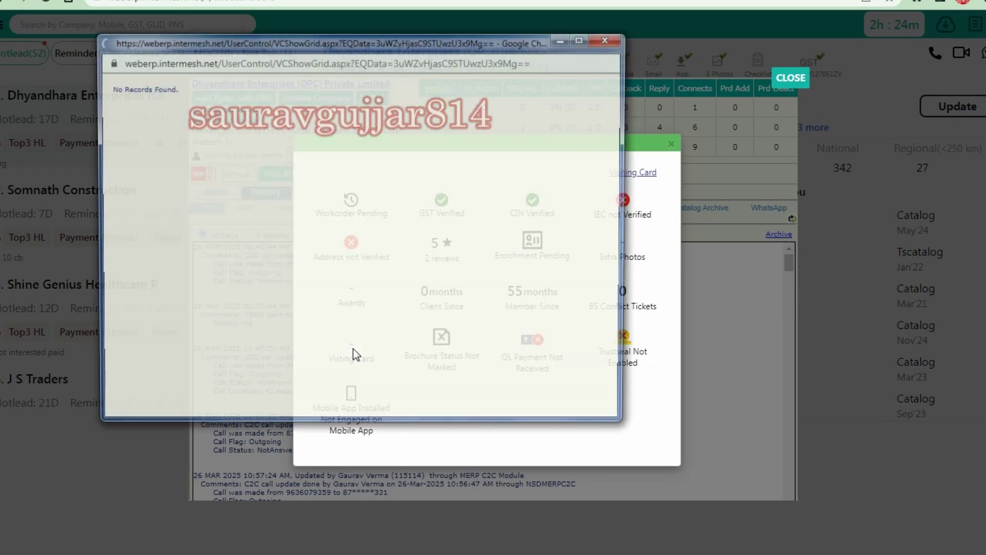
pyautogui.click(609, 38)
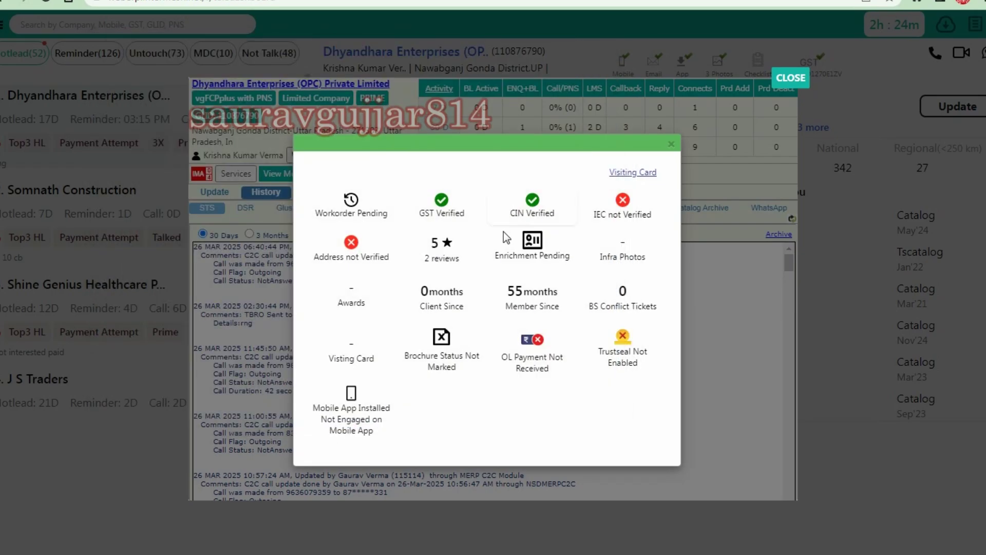
pyautogui.click(444, 341)
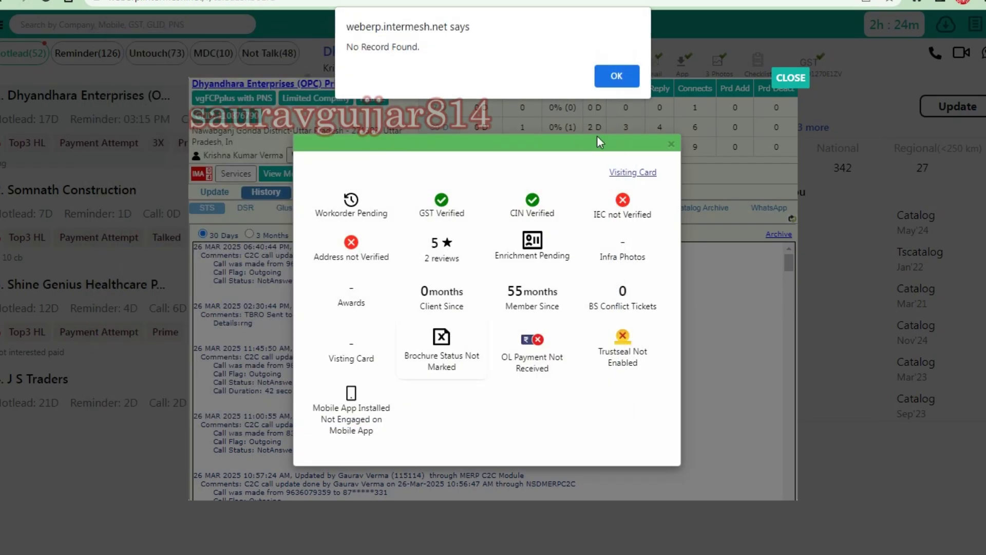
pyautogui.click(616, 77)
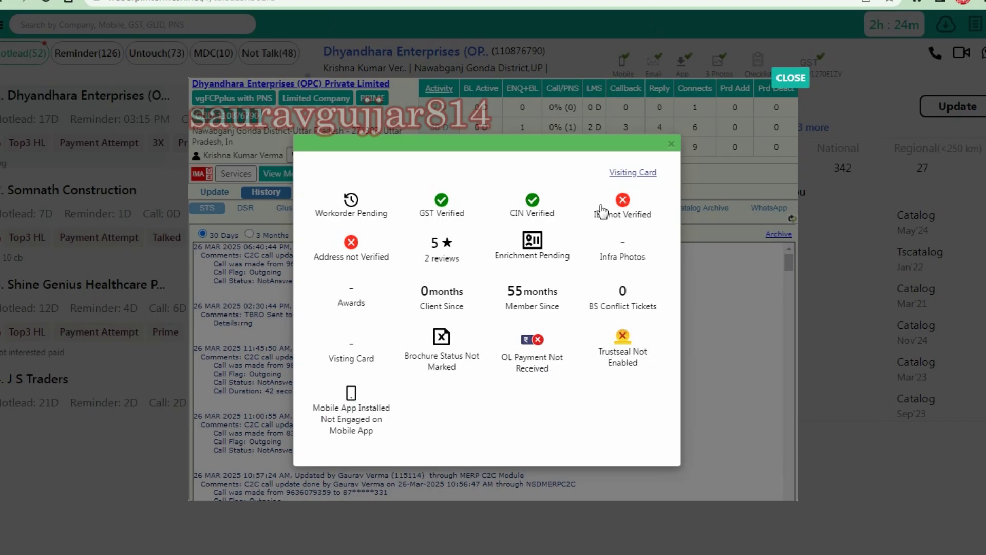
# View the visiting card upload form with its front and back side options, and close it along with the verification details.
pyautogui.click(651, 167)
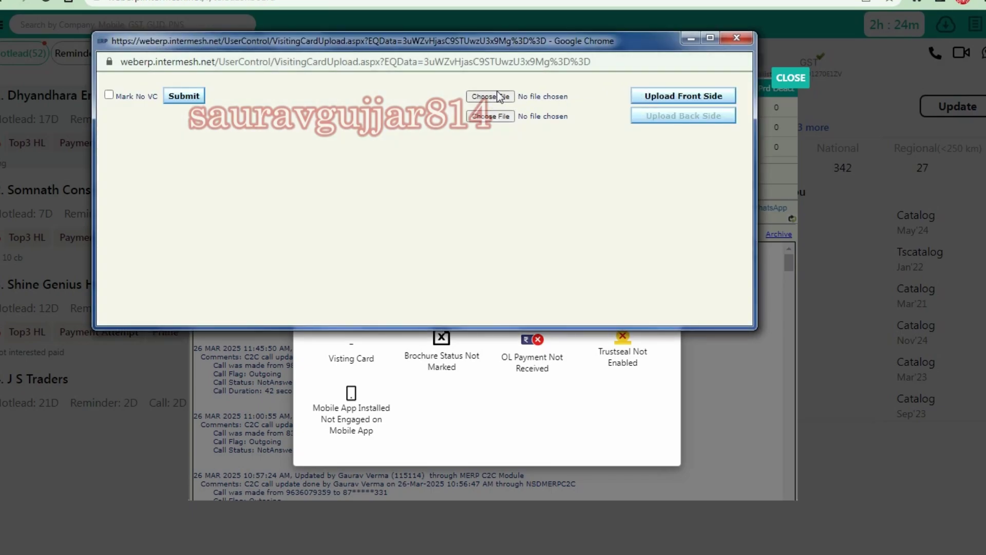
pyautogui.click(495, 101)
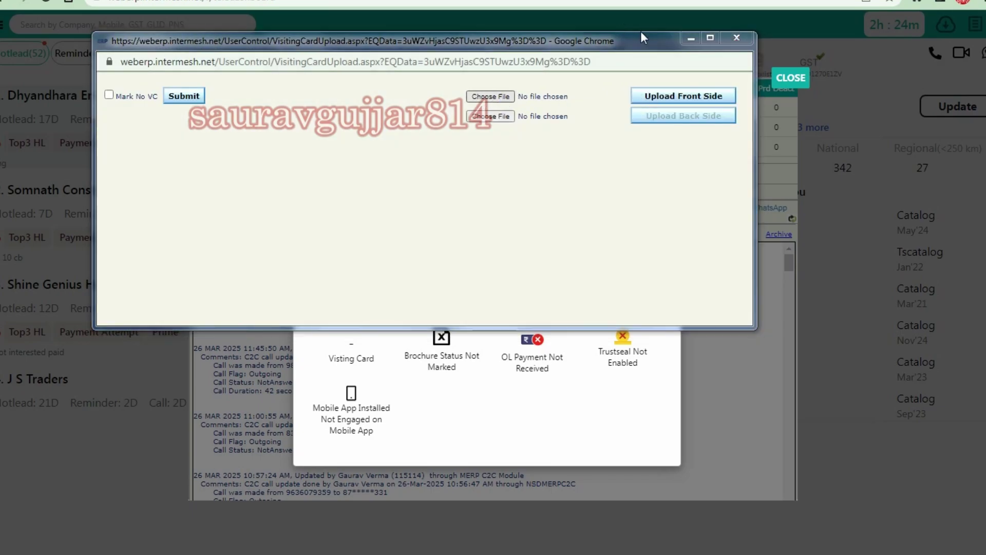
pyautogui.click(598, 60)
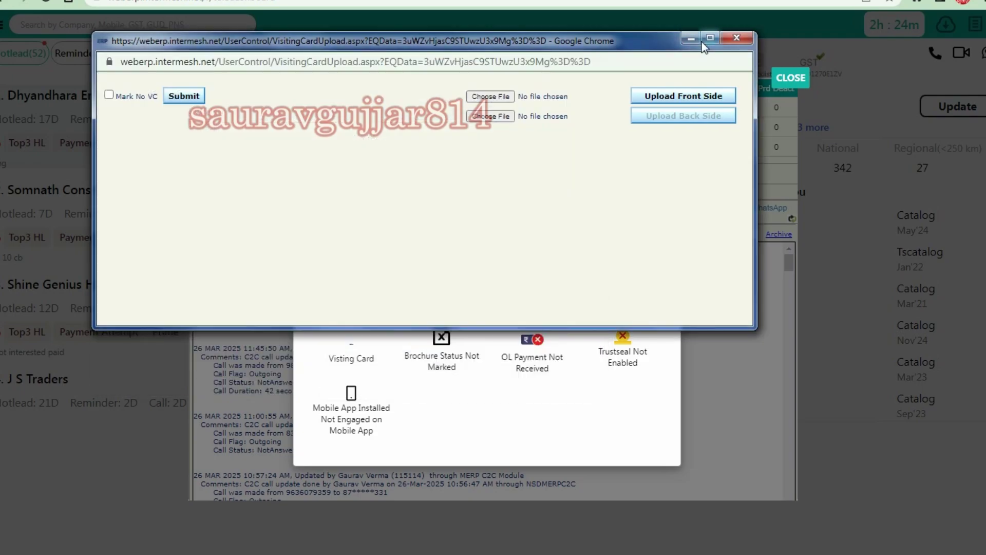
pyautogui.click(736, 38)
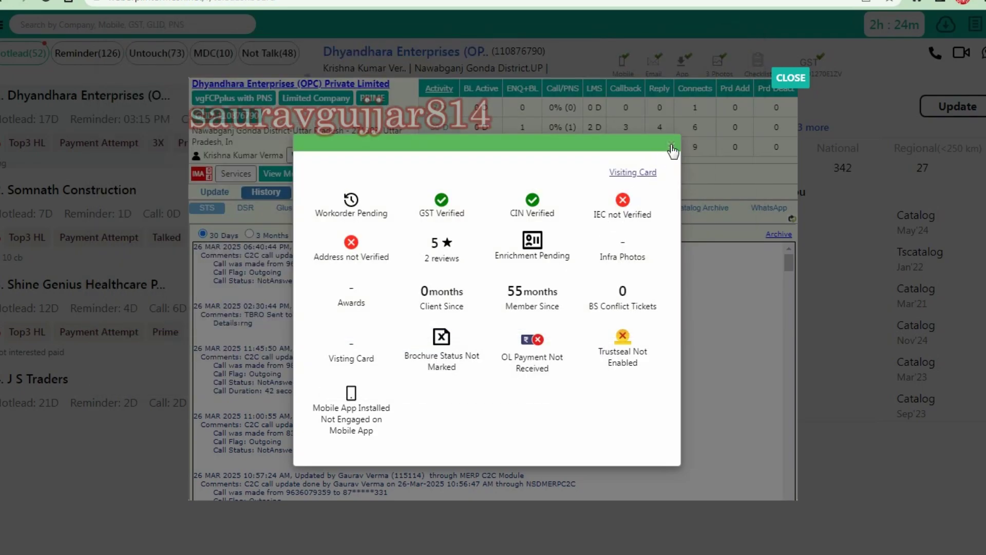
pyautogui.click(671, 149)
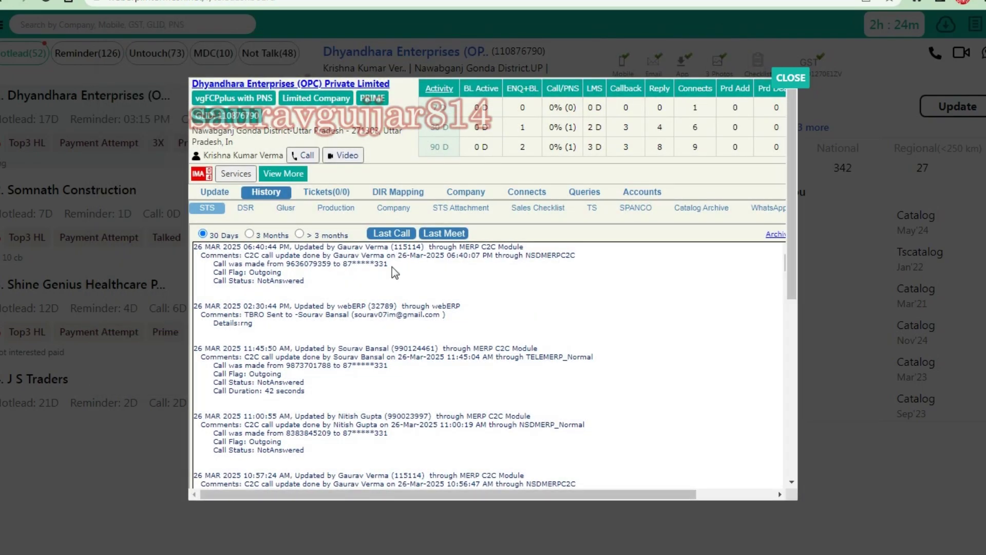
# Open the company details and expand the statutory details to examine the CIN, GST, TAN, PAN and IEC entries.
pyautogui.click(479, 198)
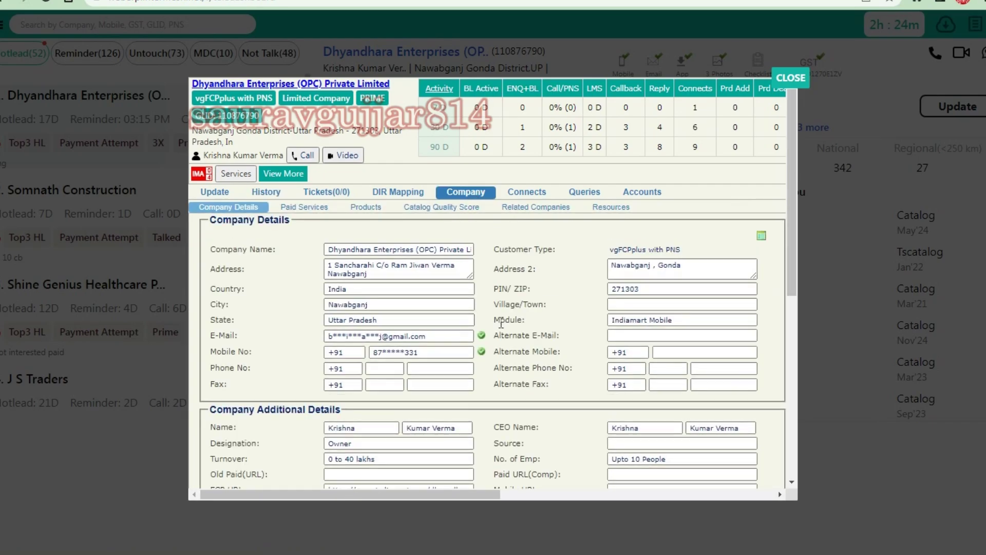
pyautogui.scroll(-2, 501, 323)
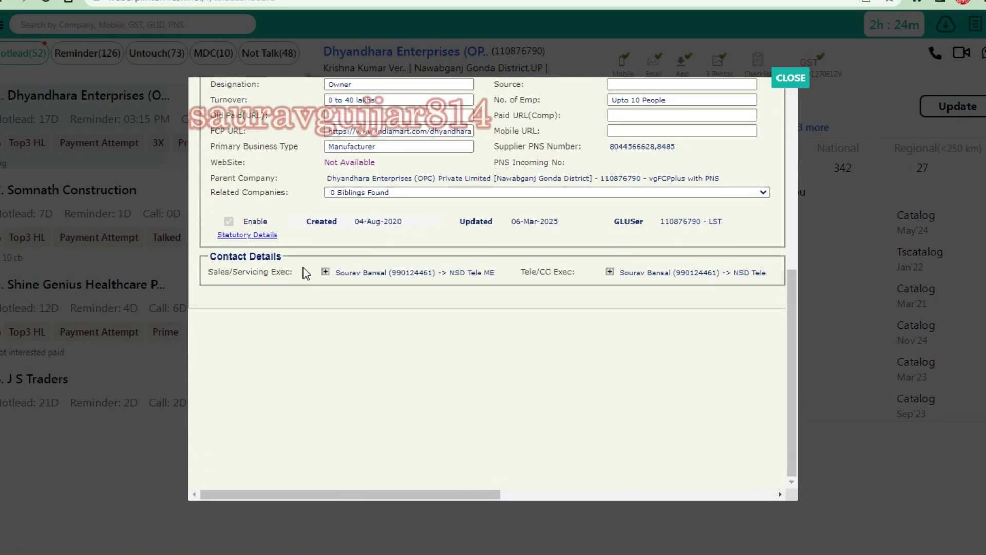
pyautogui.click(269, 235)
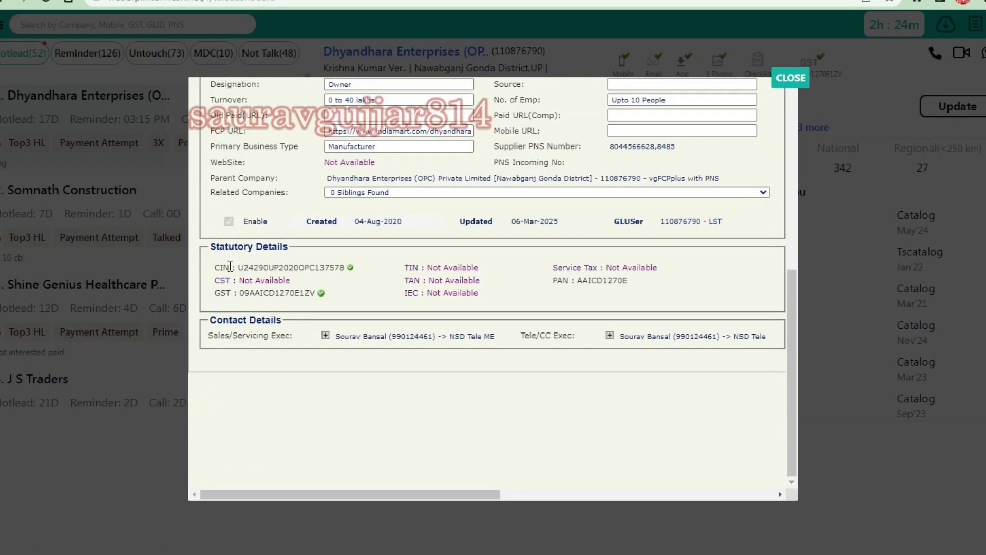
pyautogui.doubleClick(283, 268)
pyautogui.click(388, 279)
pyautogui.tripleClick(458, 282)
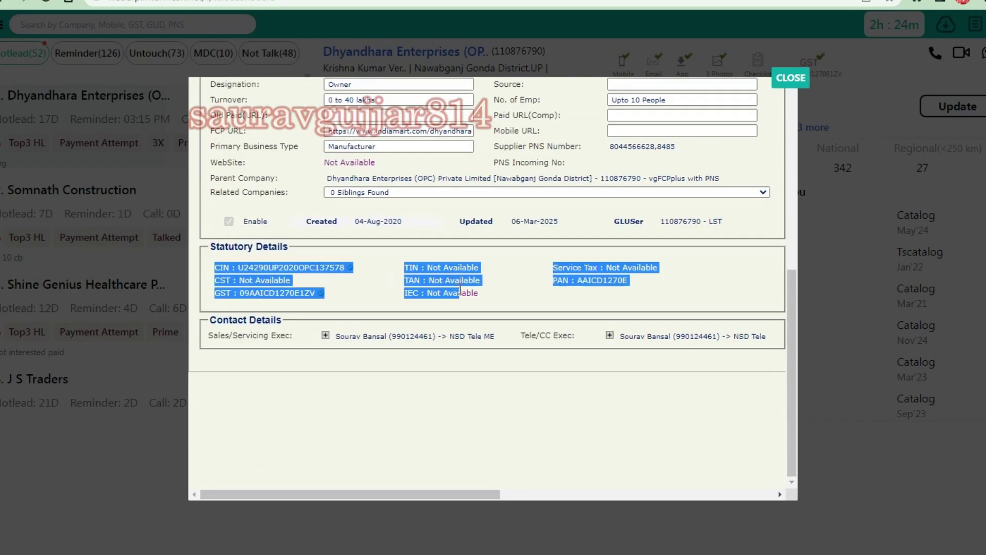
pyautogui.click(457, 285)
# Check the record's creation date in the company's additional details and return to the start of the company details.
pyautogui.scroll(1, 456, 288)
pyautogui.moveTo(307, 275); pyautogui.dragTo(368, 275)
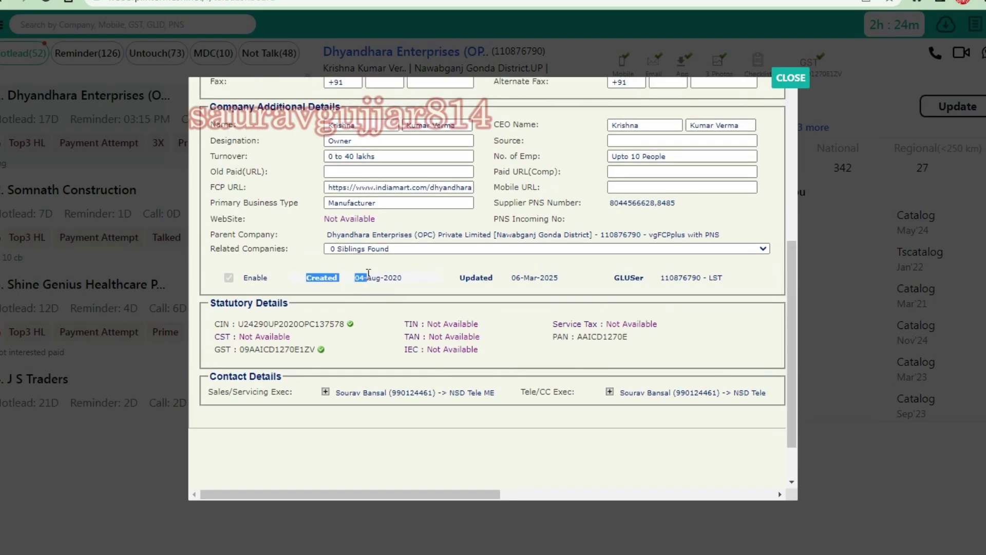
pyautogui.click(382, 277)
pyautogui.scroll(5, 382, 276)
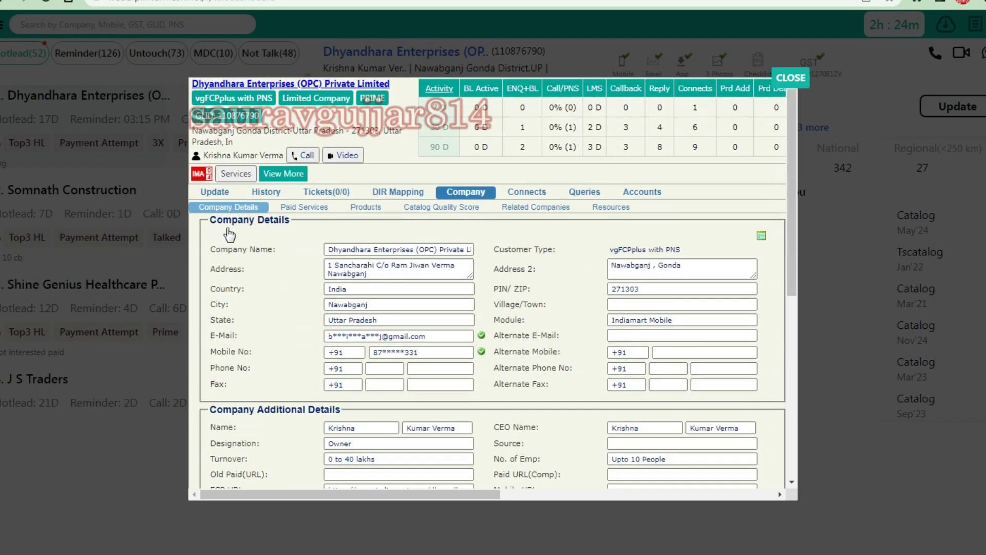
# Close the company window and open the Somnath Construction lead from the hotlead list.
pyautogui.press('Escape')
pyautogui.click(213, 236)
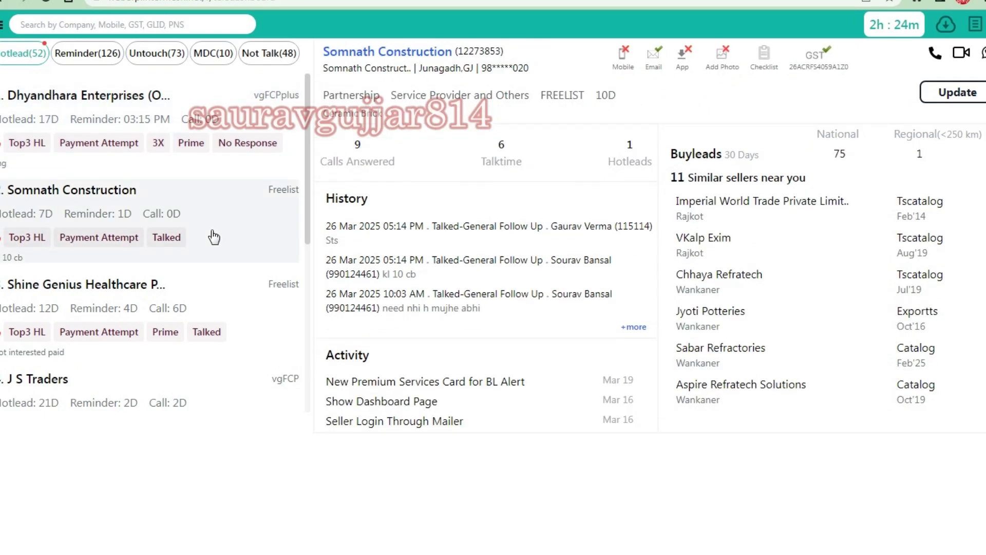
pyautogui.scroll(-1, 213, 237)
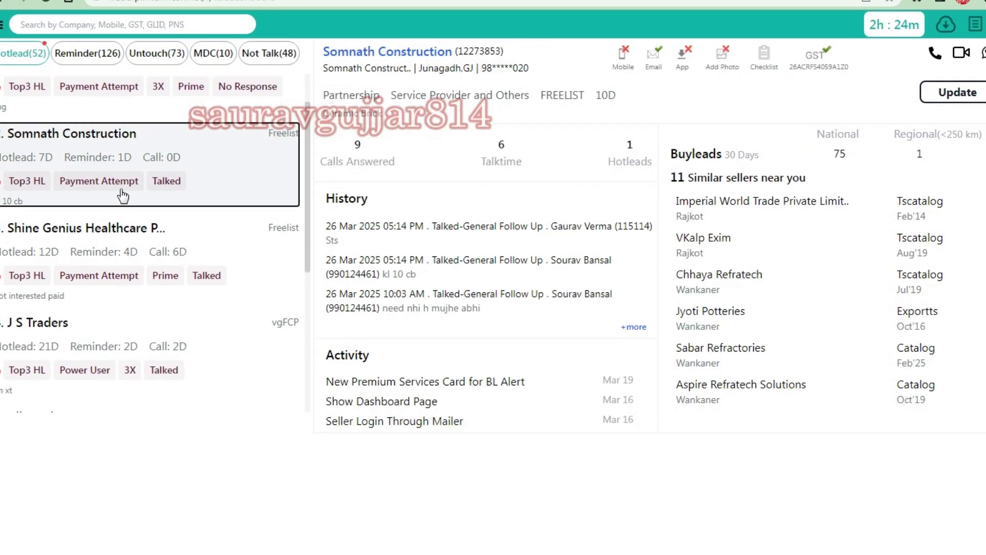
pyautogui.scroll(1, 122, 195)
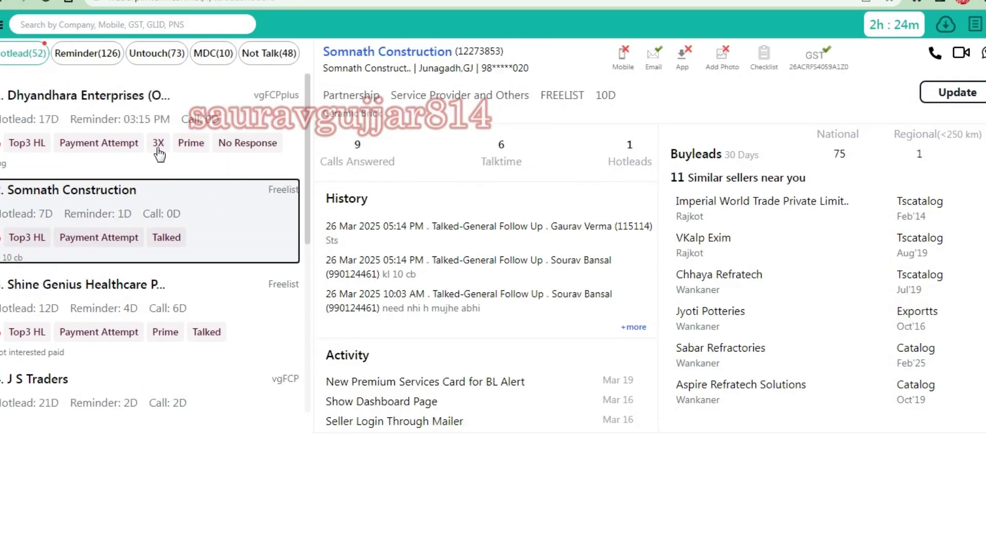
# Look through the rest of the Top3 hotleads and open Master Pack Polybags and Jai Karni Tea Pvt. Ltd.
pyautogui.scroll(-2, 129, 206)
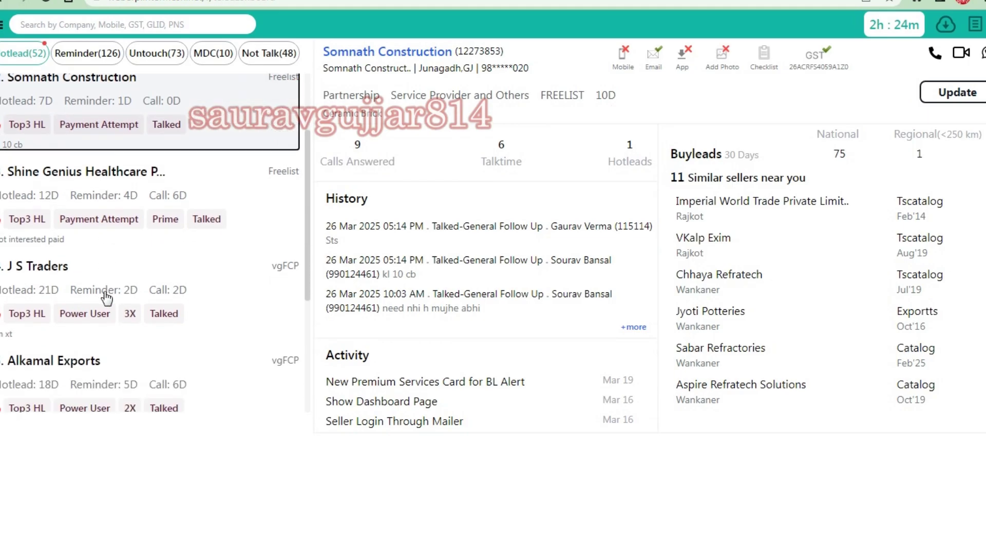
pyautogui.scroll(-4, 107, 297)
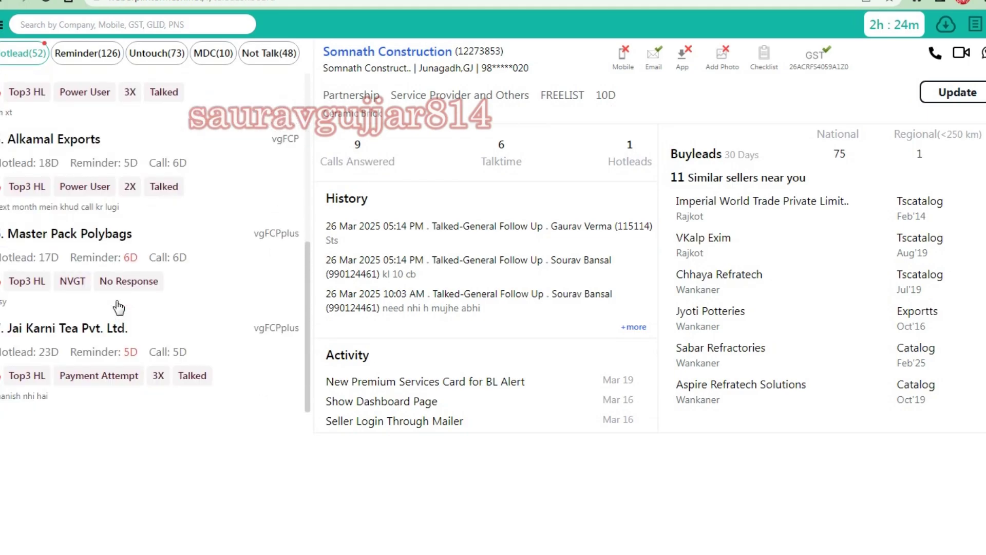
pyautogui.click(111, 271)
pyautogui.click(139, 359)
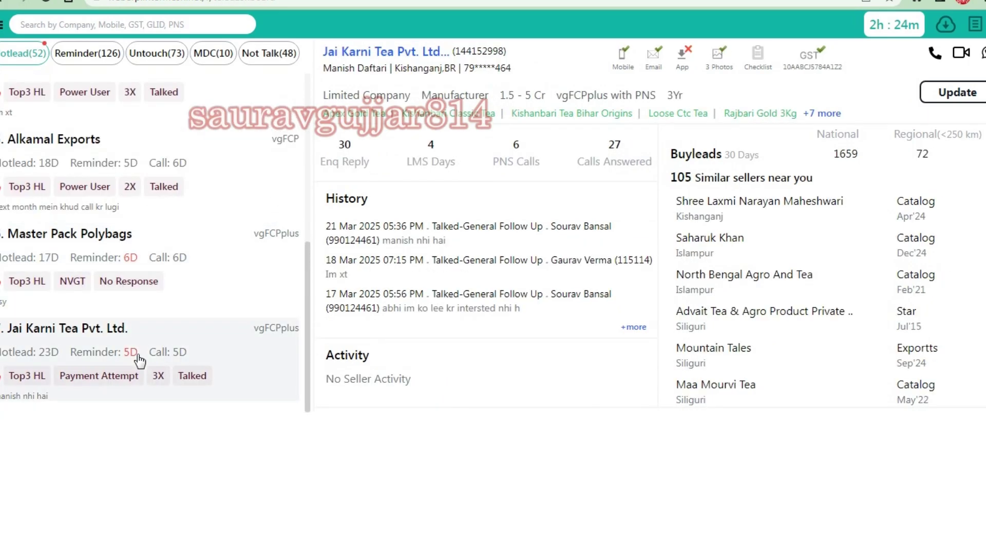
# Filter the hotleads to Untouched and open the Venstro Windows lead.
pyautogui.click(23, 51)
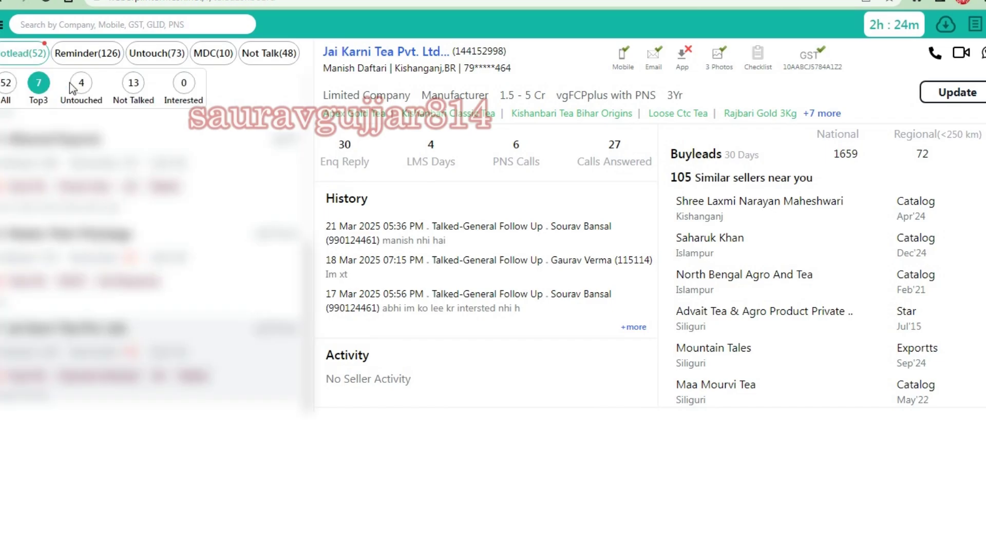
pyautogui.click(69, 83)
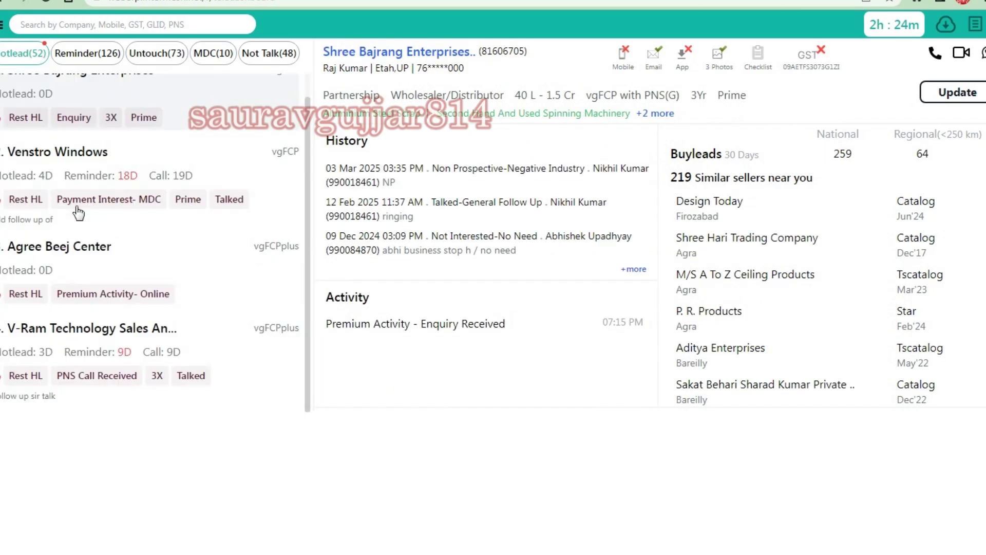
pyautogui.click(77, 208)
pyautogui.scroll(1, 67, 188)
# Filter the hotleads to Not Talked and open the Shri Sant Sadhguru lead.
pyautogui.click(24, 53)
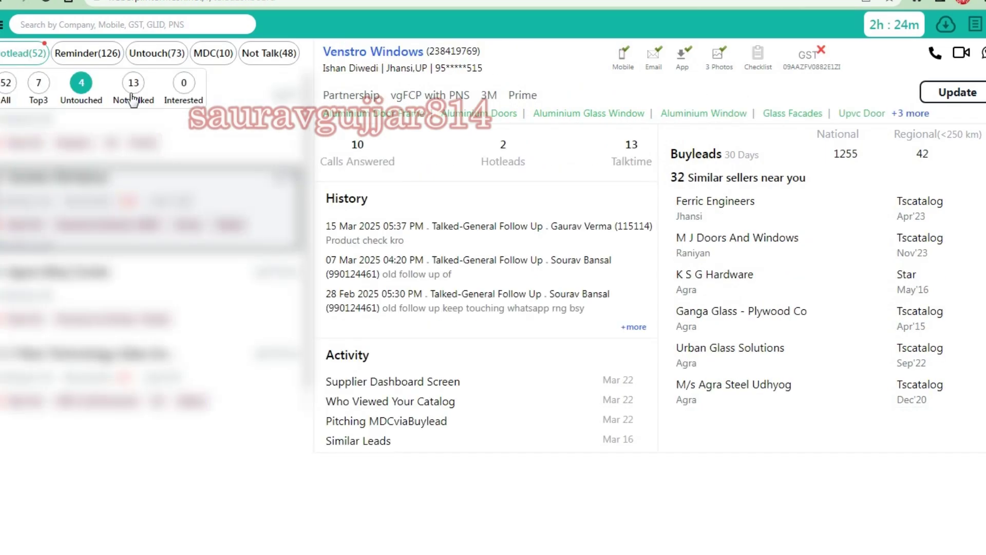
pyautogui.click(133, 96)
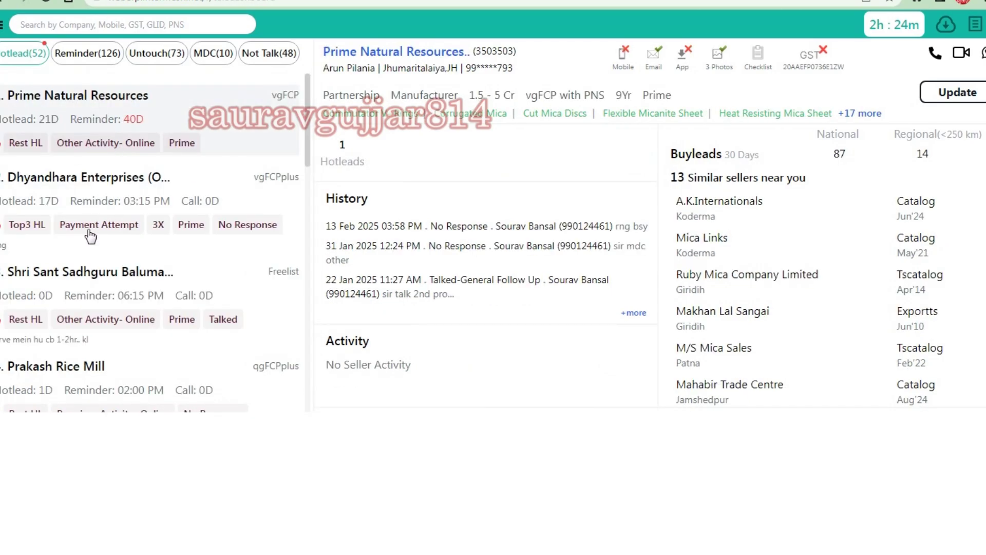
pyautogui.click(91, 236)
pyautogui.click(91, 237)
# Filter the hotleads to Interested, and switch to the list of all reminders.
pyautogui.click(25, 54)
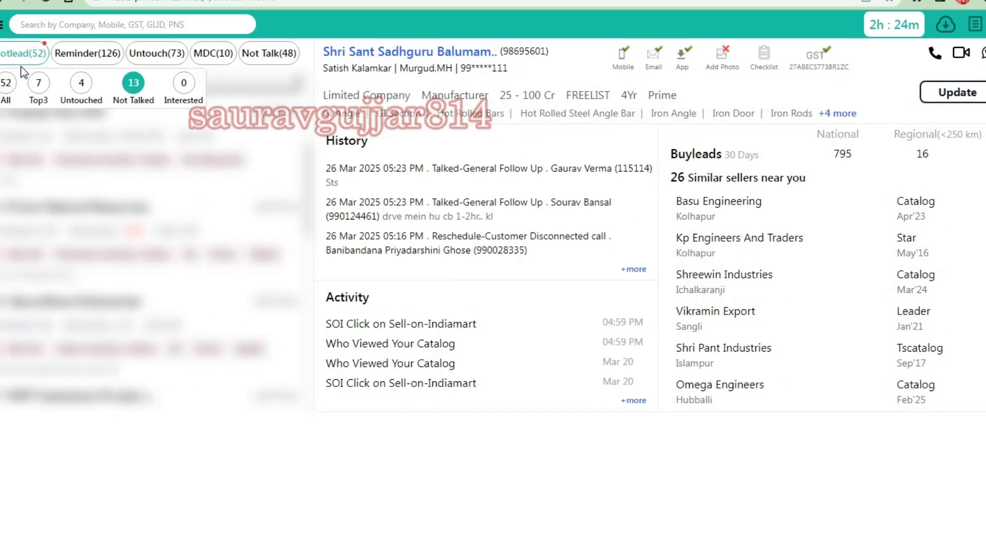
pyautogui.click(166, 92)
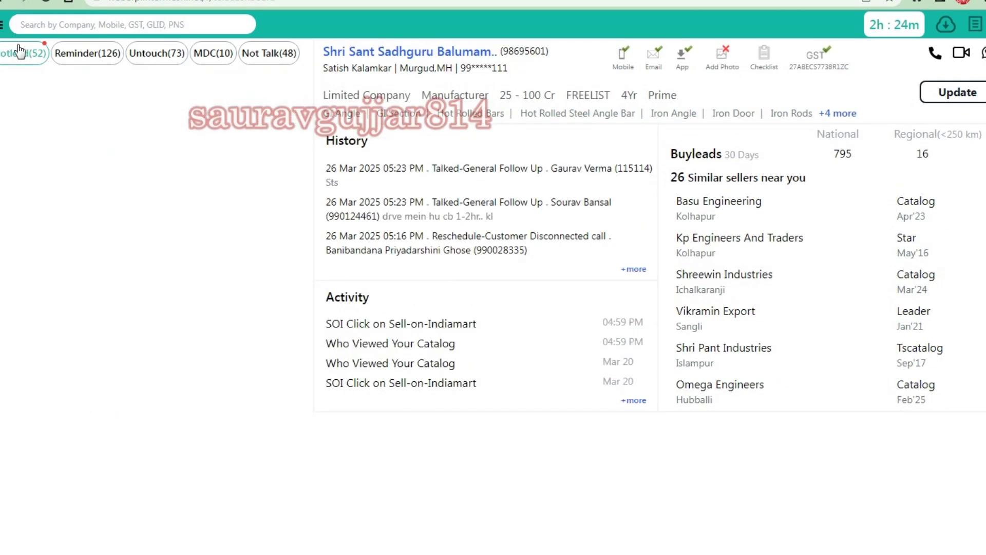
pyautogui.click(84, 53)
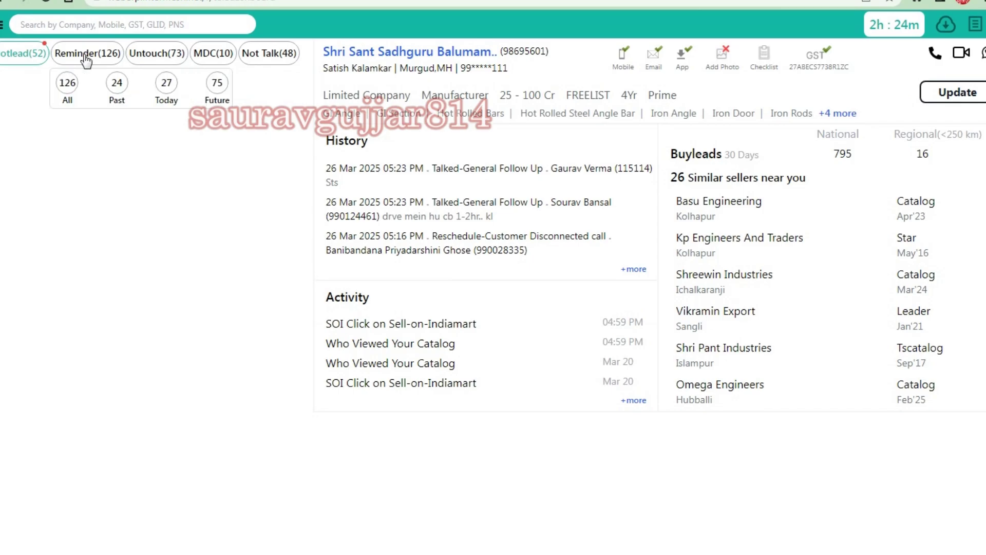
pyautogui.click(64, 87)
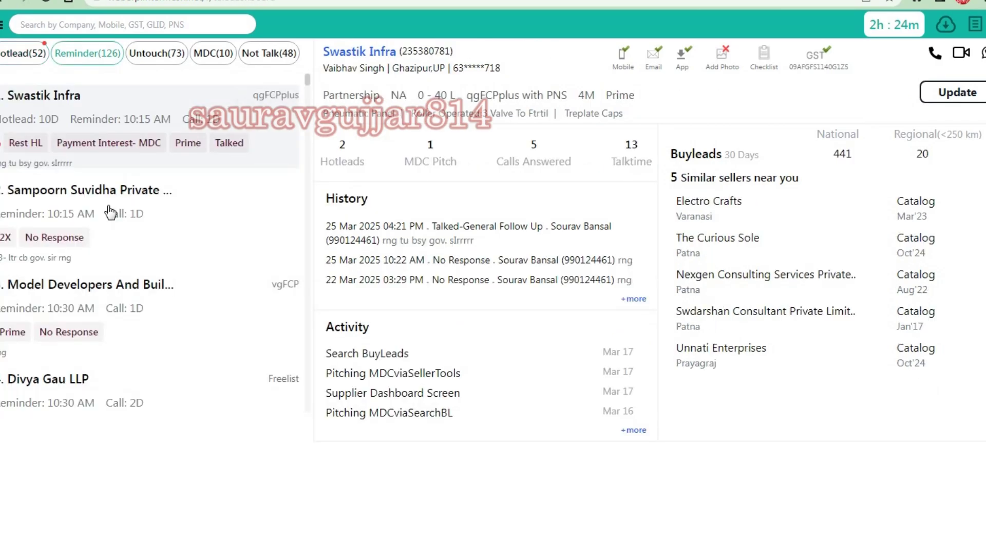
# Open the Sampoorn Suvidha and Model Developers leads among the reminders and look further down the list.
pyautogui.click(105, 230)
pyautogui.click(114, 322)
pyautogui.scroll(-4, 111, 315)
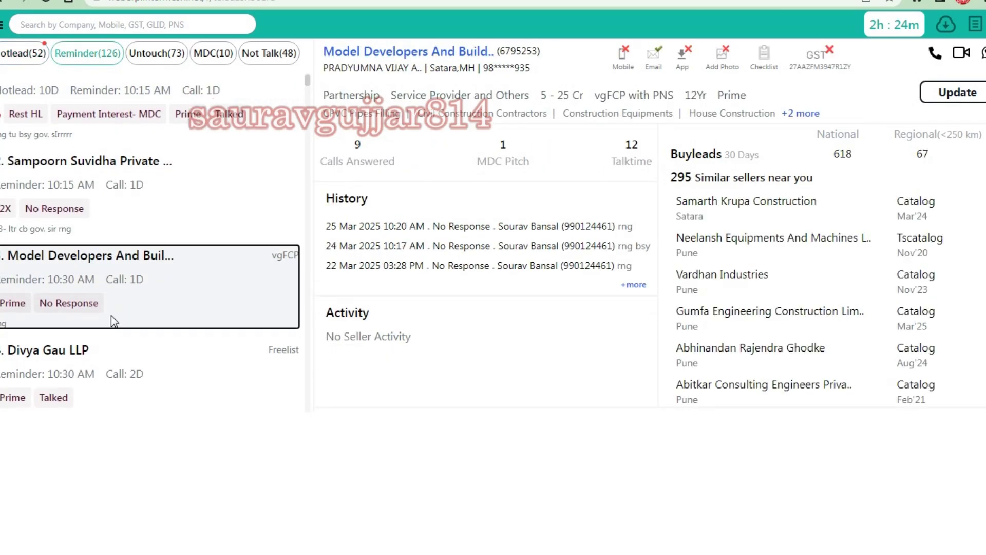
# Open the Divya Gau LLP lead, then filter the reminders to Past and open the Digital Era lead.
pyautogui.click(111, 262)
pyautogui.click(100, 181)
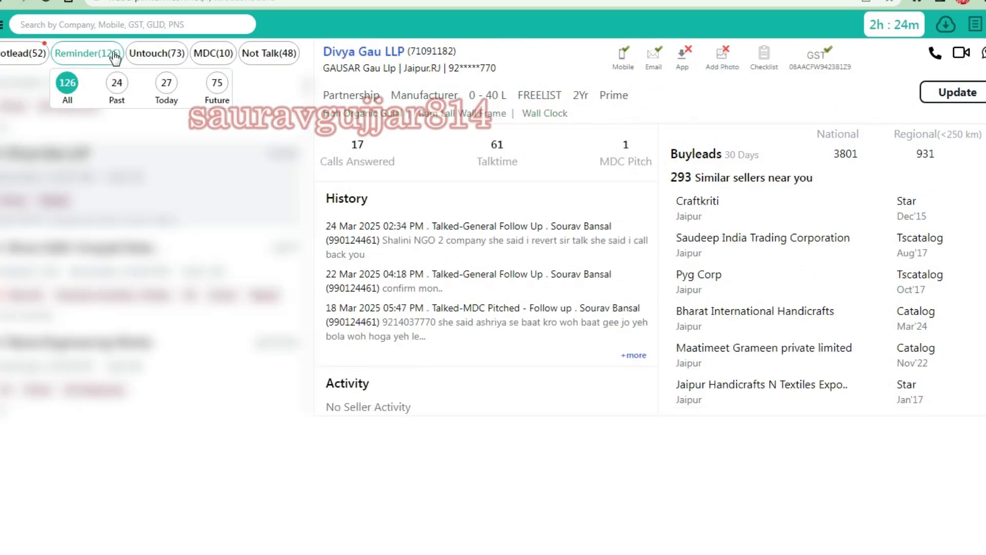
pyautogui.scroll(-5, 128, 188)
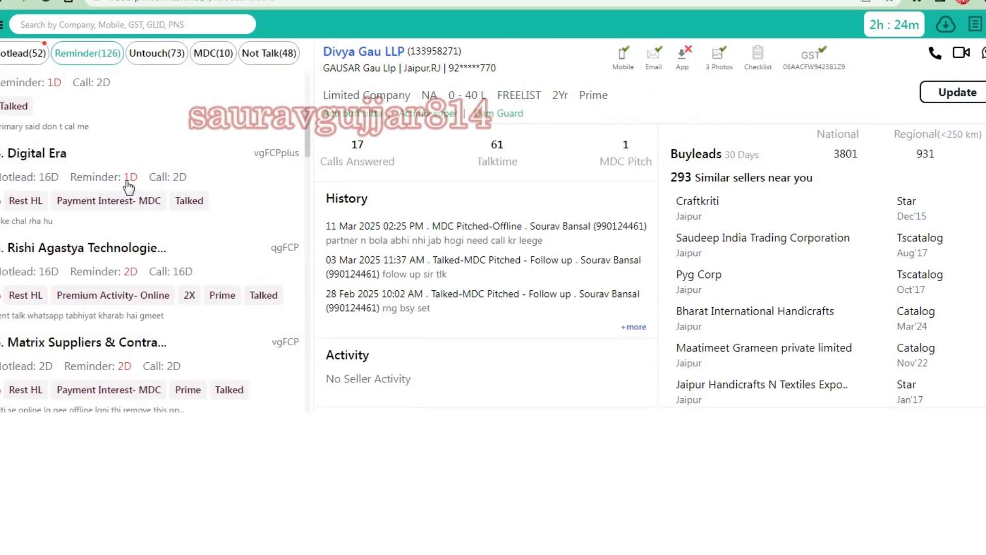
pyautogui.click(126, 187)
pyautogui.scroll(3, 126, 187)
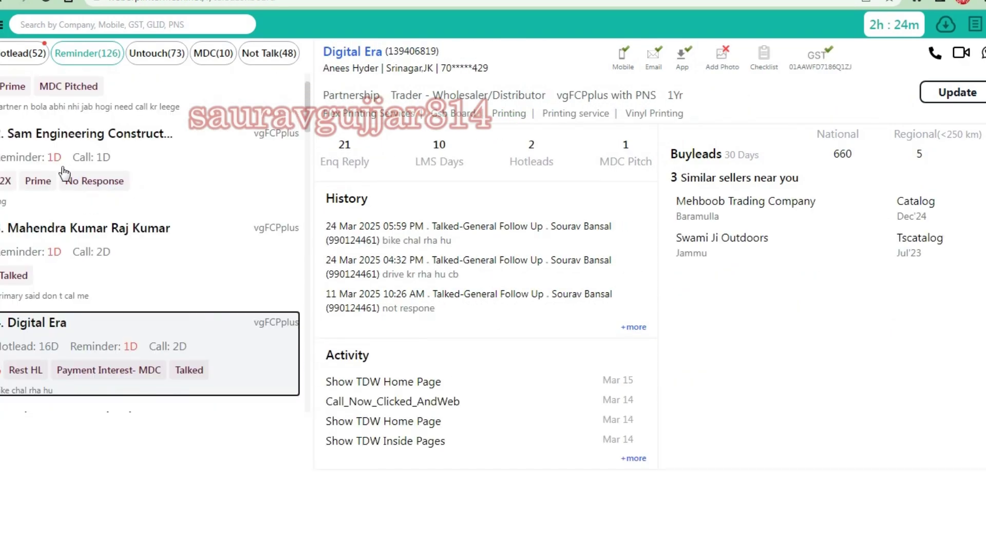
pyautogui.scroll(1, 84, 154)
# Filter the reminders to Today and open the Sampoorn Suvidha lead.
pyautogui.click(102, 58)
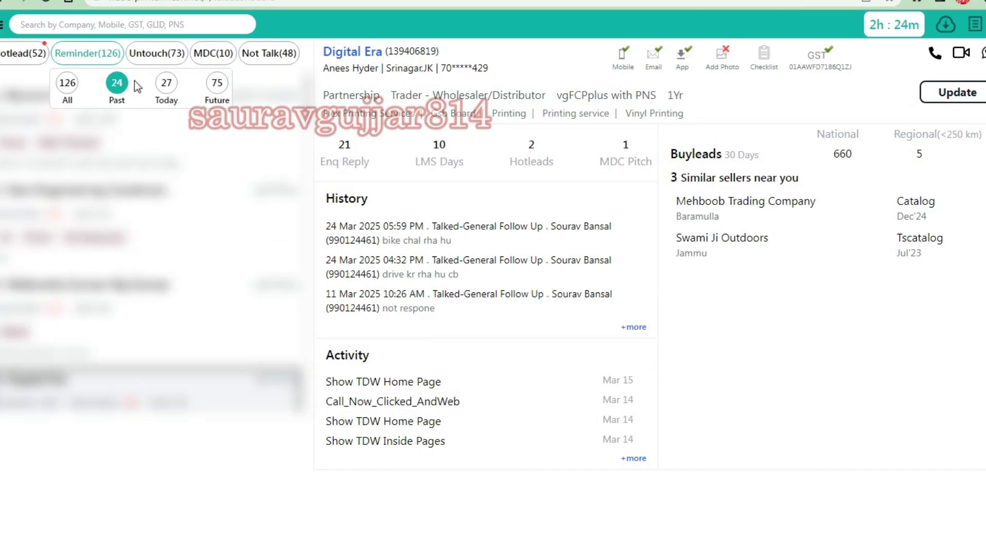
pyautogui.click(159, 89)
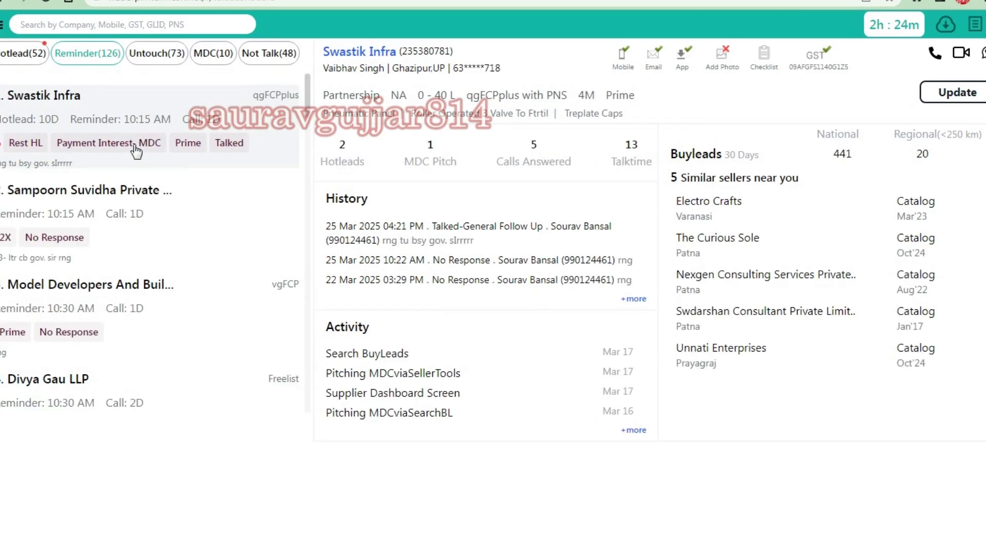
pyautogui.click(145, 229)
pyautogui.click(109, 57)
pyautogui.click(170, 82)
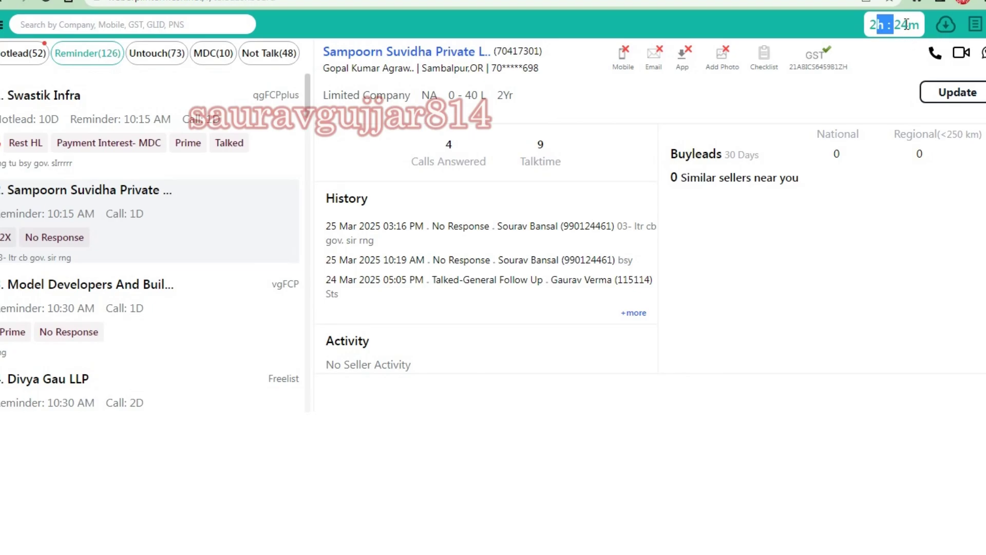
# Open the Negative Industry document and save it as restricted-industry-list-feb-2025 in the im docs folder of the Documents library.
pyautogui.click(944, 26)
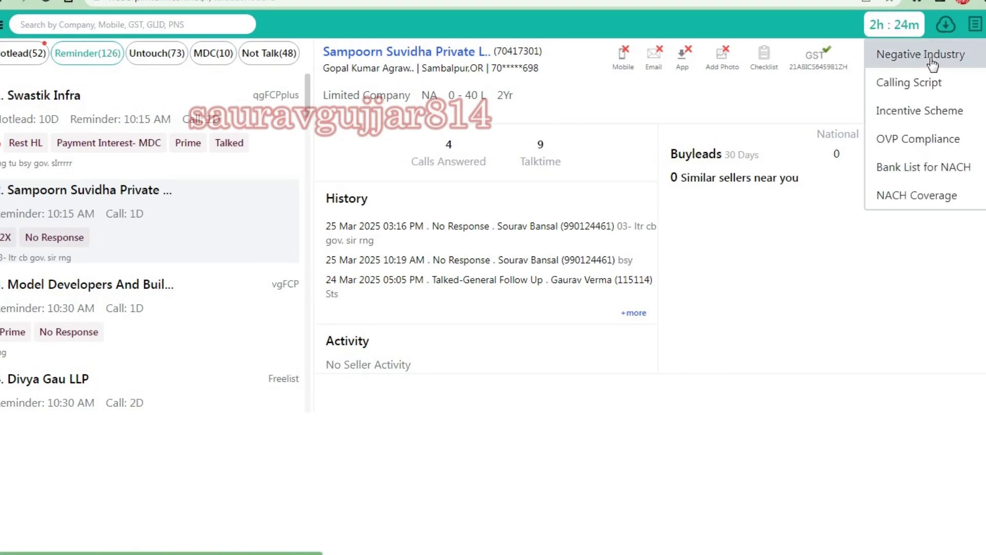
pyautogui.click(930, 56)
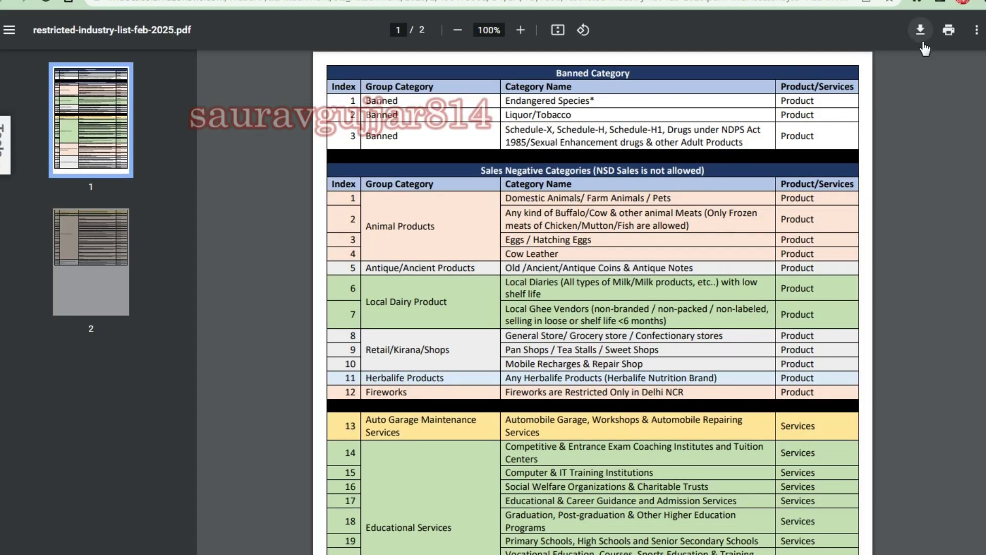
pyautogui.hotkey('ctrl', 's')
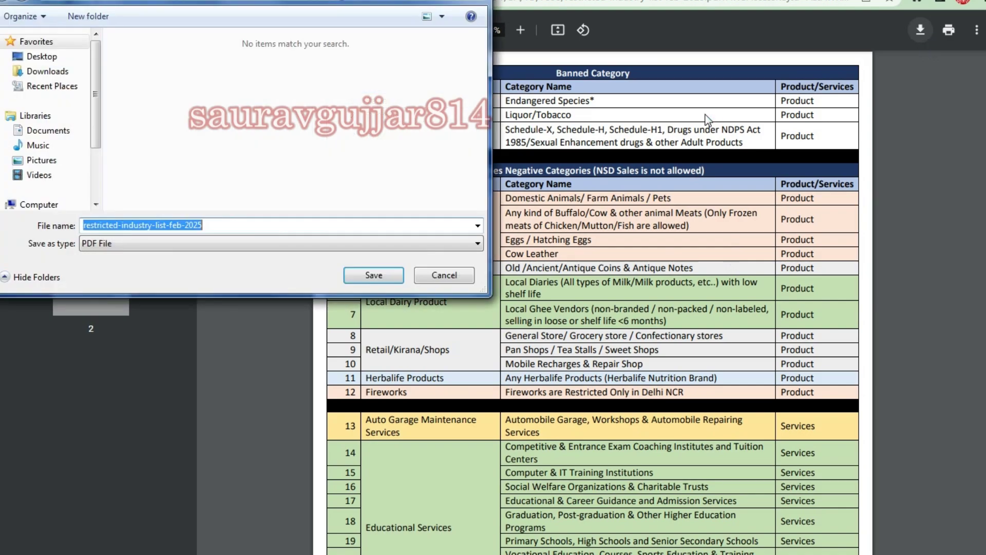
pyautogui.click(77, 133)
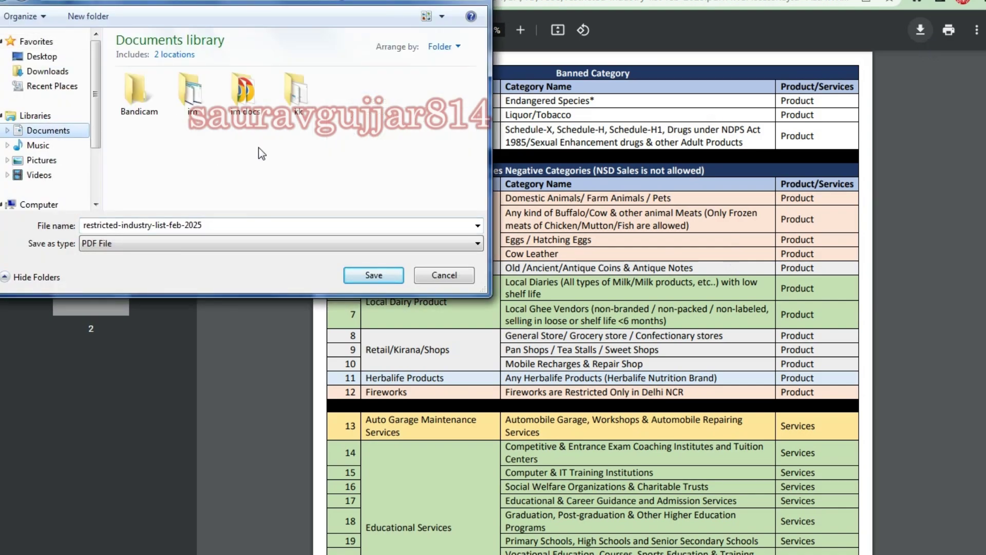
pyautogui.click(244, 98)
pyautogui.press('Return')
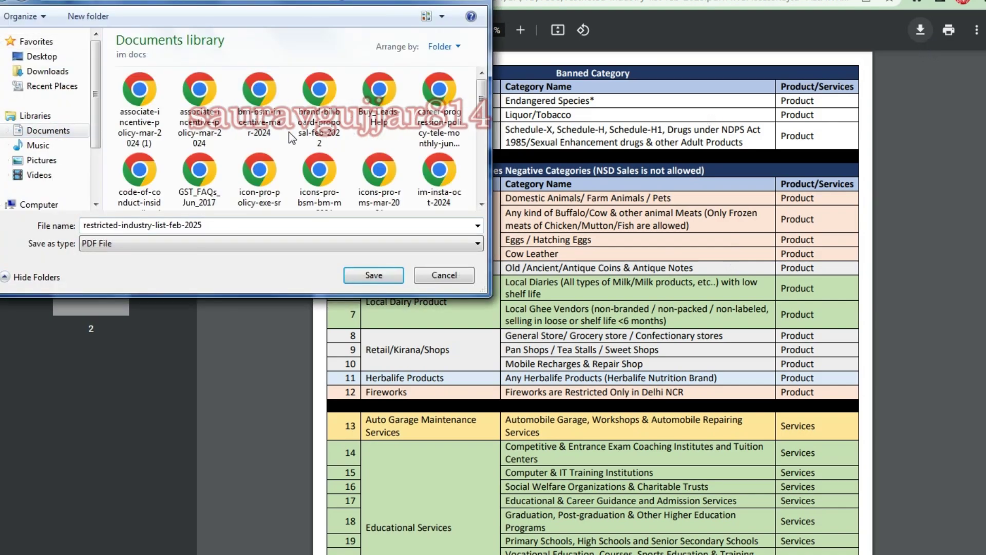
pyautogui.press('Return')
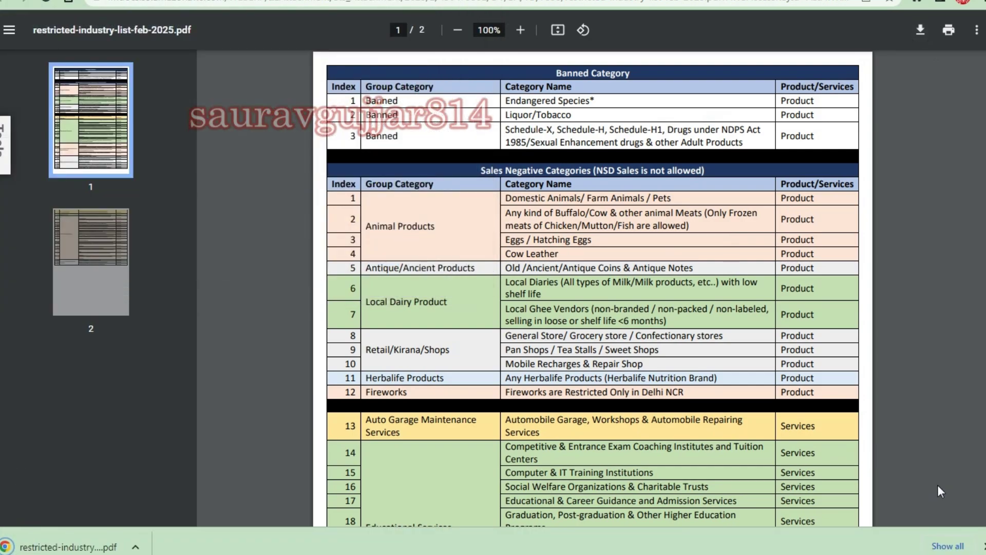
pyautogui.click(981, 546)
pyautogui.hotkey('ctrl', 'w')
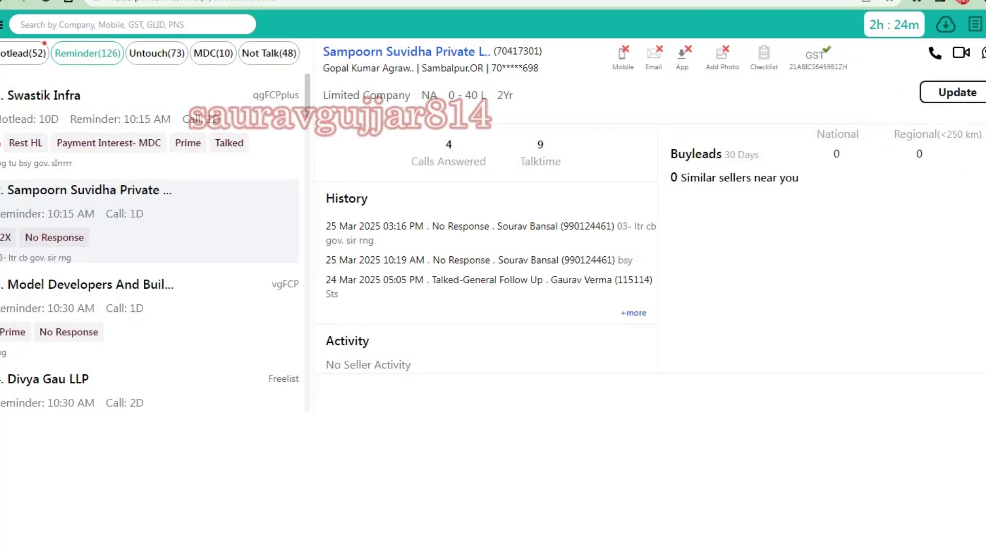
# Open the Calling Script document from the CRM and save it as Calling_Script_PDF in the im docs folder.
pyautogui.hotkey('ctrl', 'Tab')
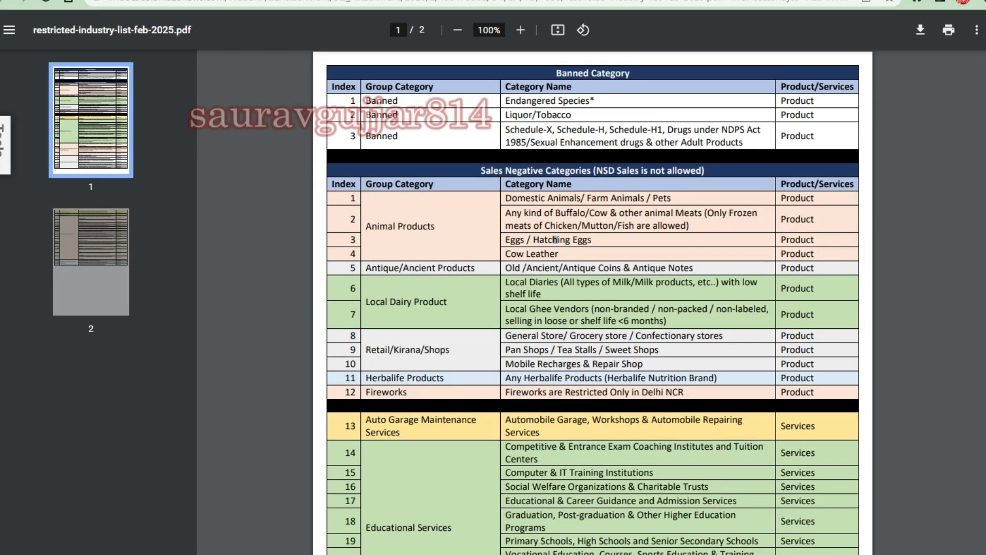
pyautogui.hotkey('ctrl', 'Tab')
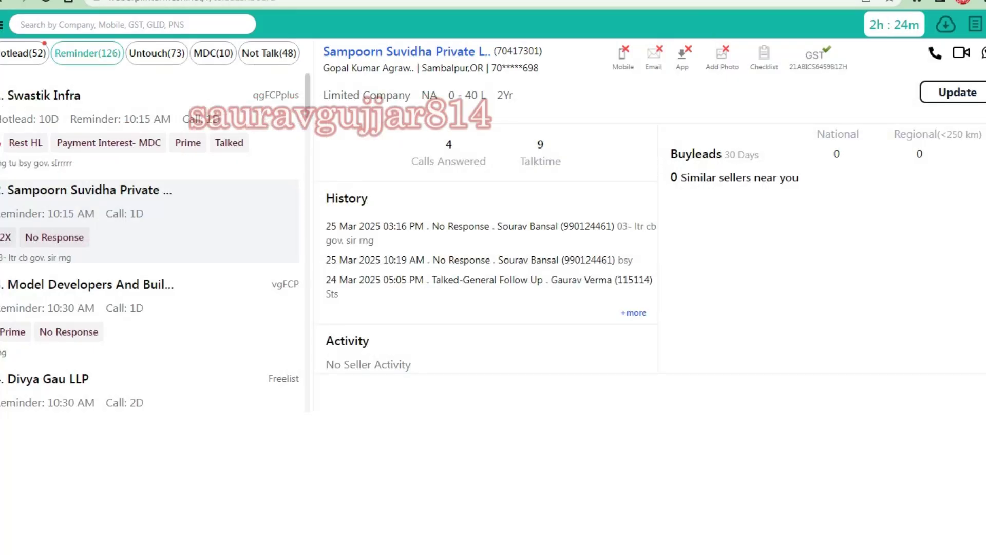
pyautogui.click(939, 33)
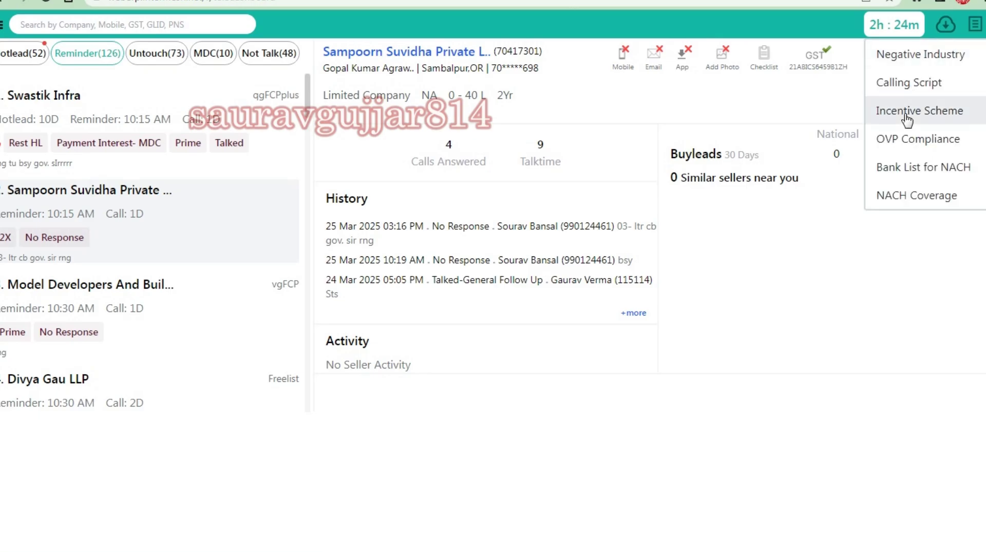
pyautogui.click(892, 81)
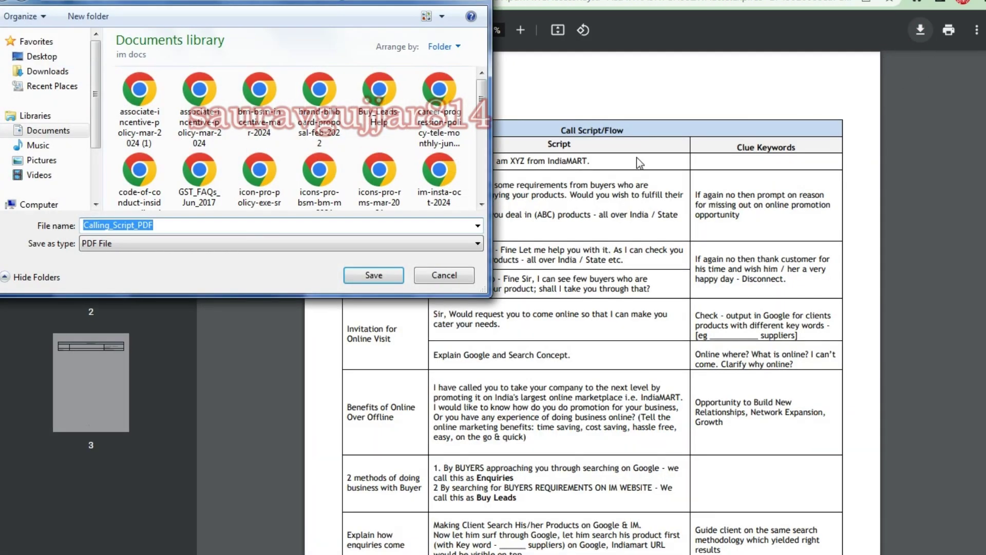
pyautogui.press('Return')
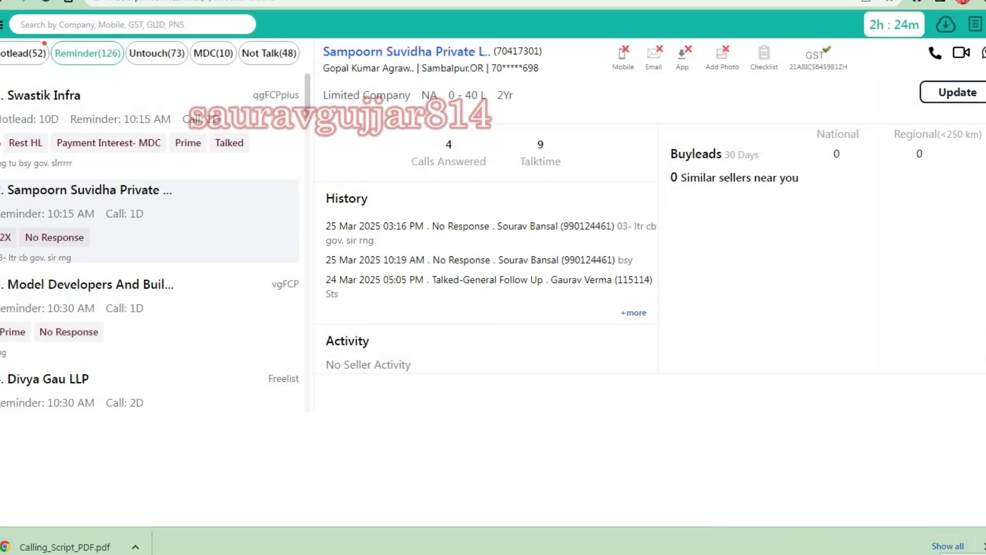
# Open the Incentive Scheme document, save it as New_Incentive_Policy in the im docs folder and close it.
pyautogui.click(945, 24)
pyautogui.click(931, 109)
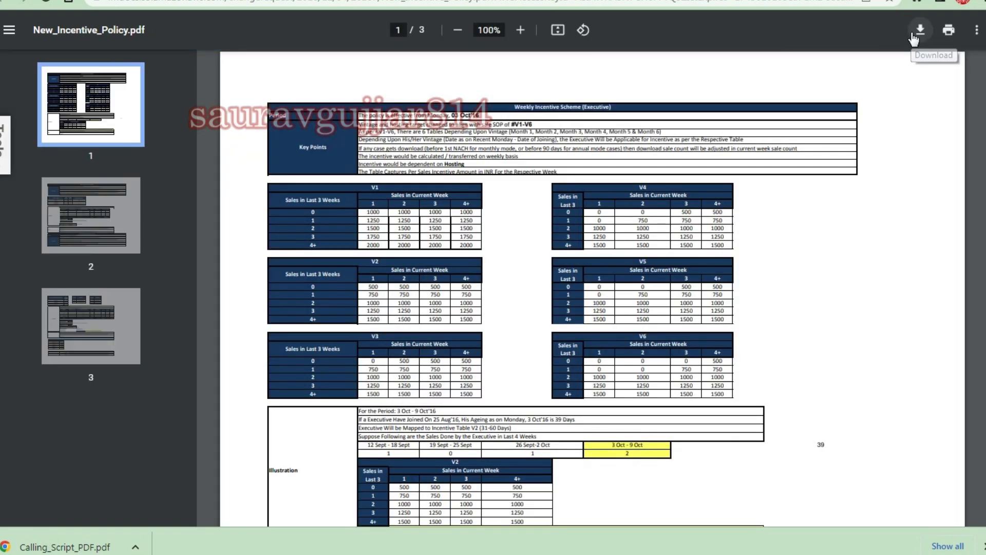
pyautogui.click(910, 31)
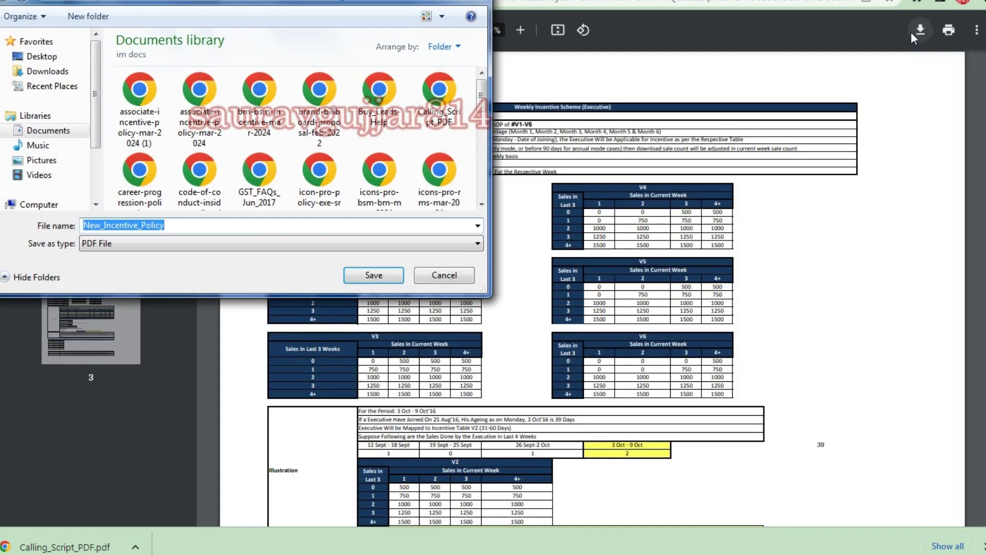
pyautogui.press('Return')
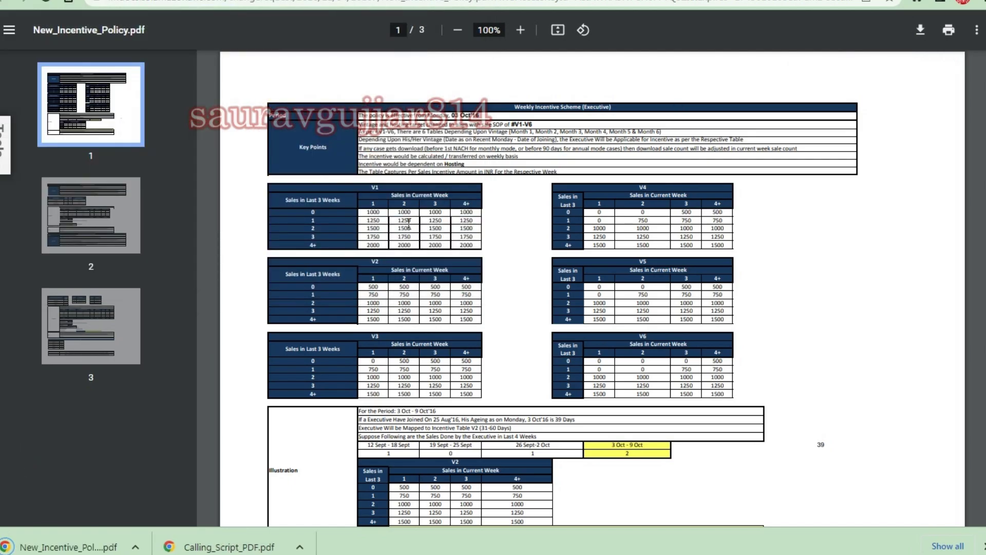
pyautogui.hotkey('ctrl', 'w')
# Open the OVP Compliance and Bank List for NACH documents from the CRM.
pyautogui.moveTo(947, 26)
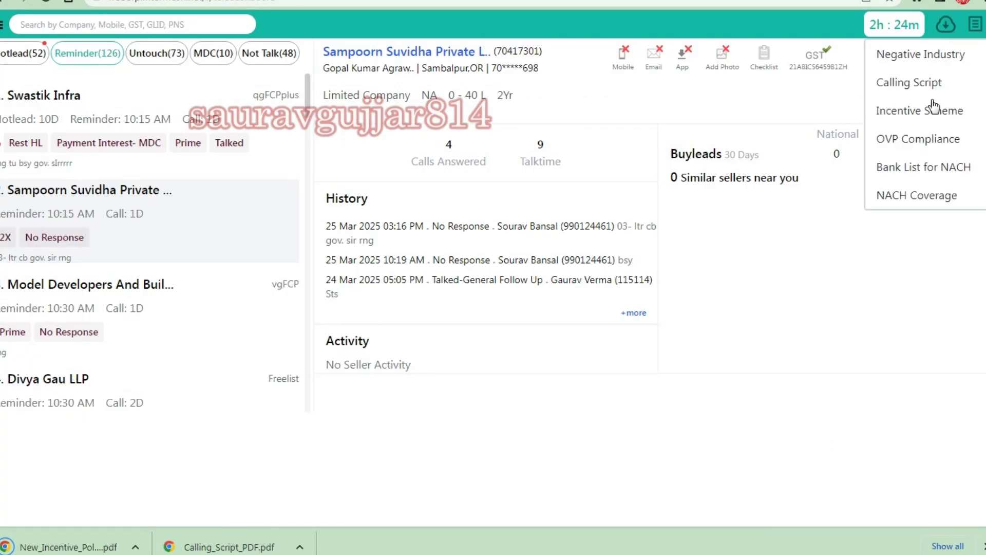
pyautogui.click(924, 143)
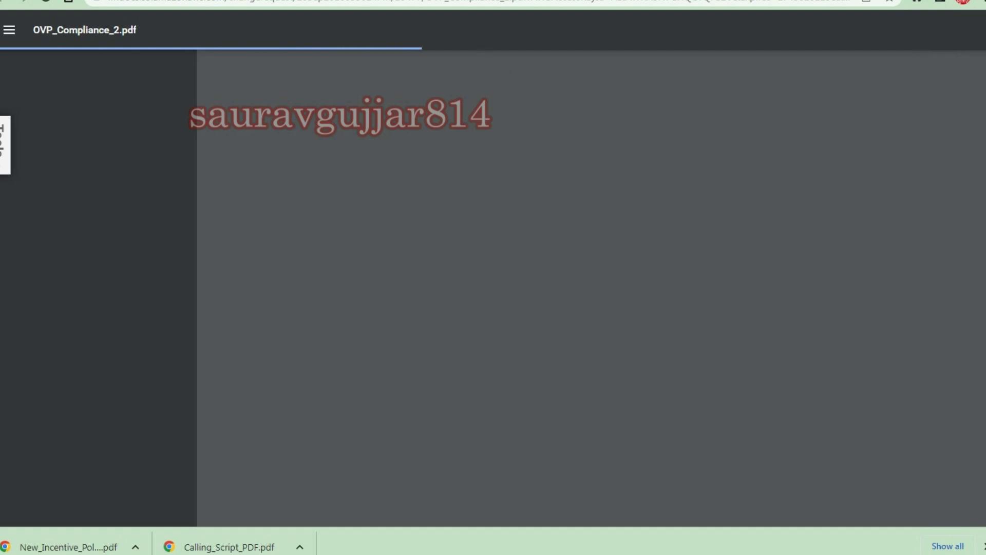
pyautogui.hotkey('ctrl', 'w')
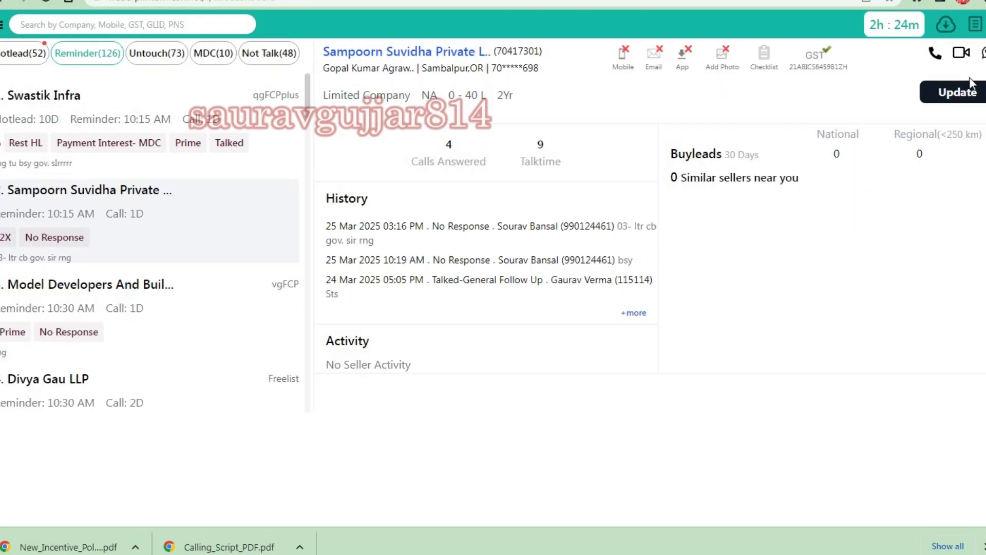
pyautogui.click(945, 30)
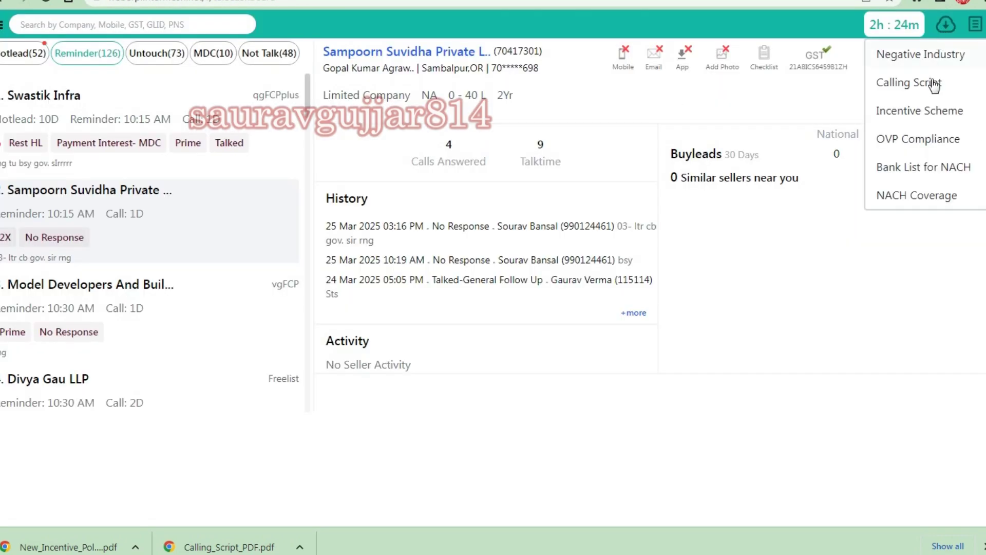
pyautogui.click(923, 167)
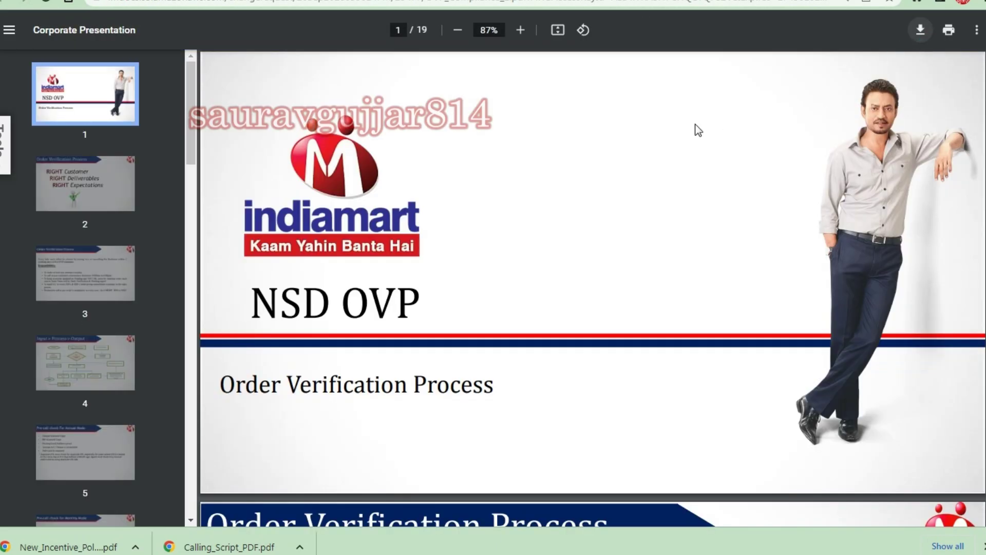
# Save the order verification presentation as OVP_Compliance_2 and go to its page 3.
pyautogui.hotkey('ctrl', 's')
pyautogui.press('Return')
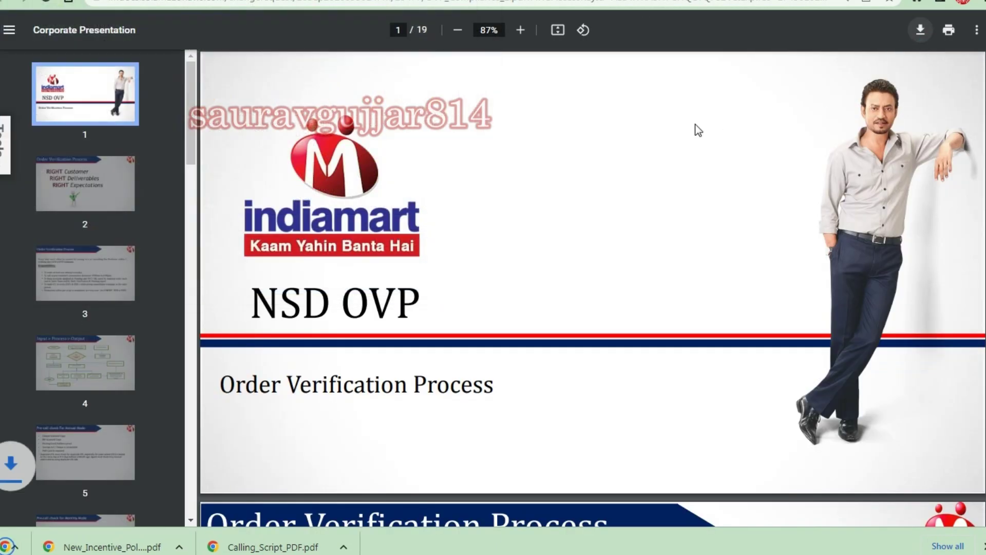
pyautogui.click(60, 208)
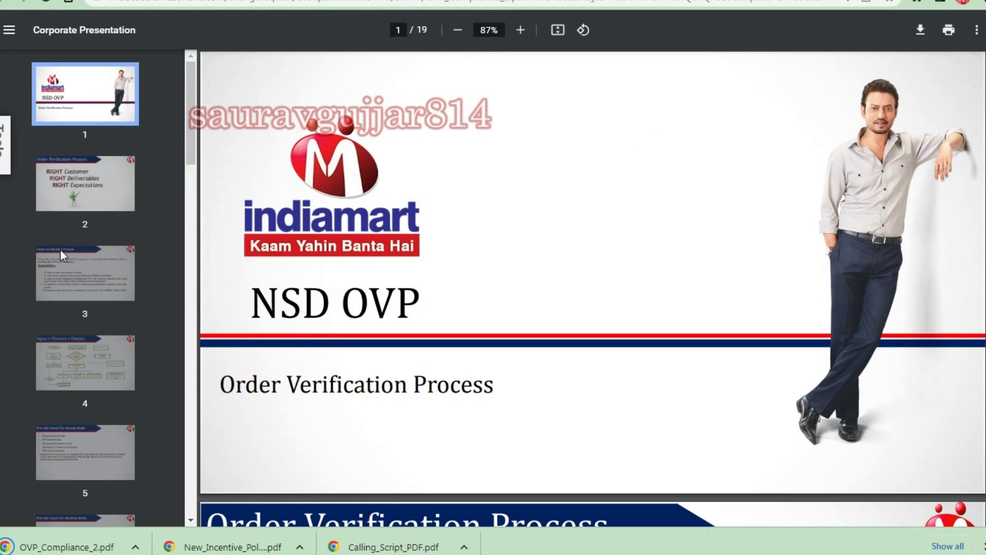
pyautogui.click(111, 298)
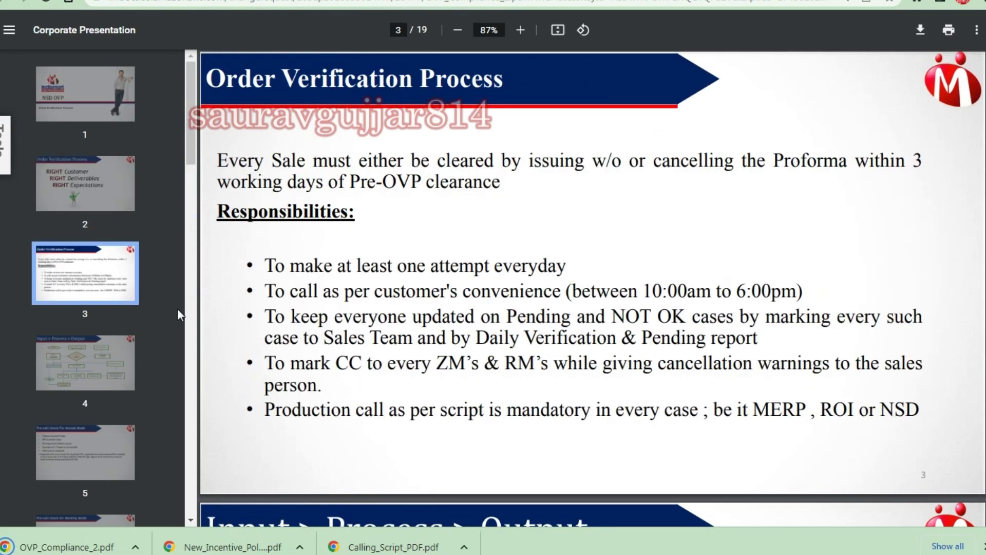
# Save the NACH bank list as Bank_lists_for_NACH in the im docs folder and look through its blocked banks.
pyautogui.hotkey('ctrl', 't')
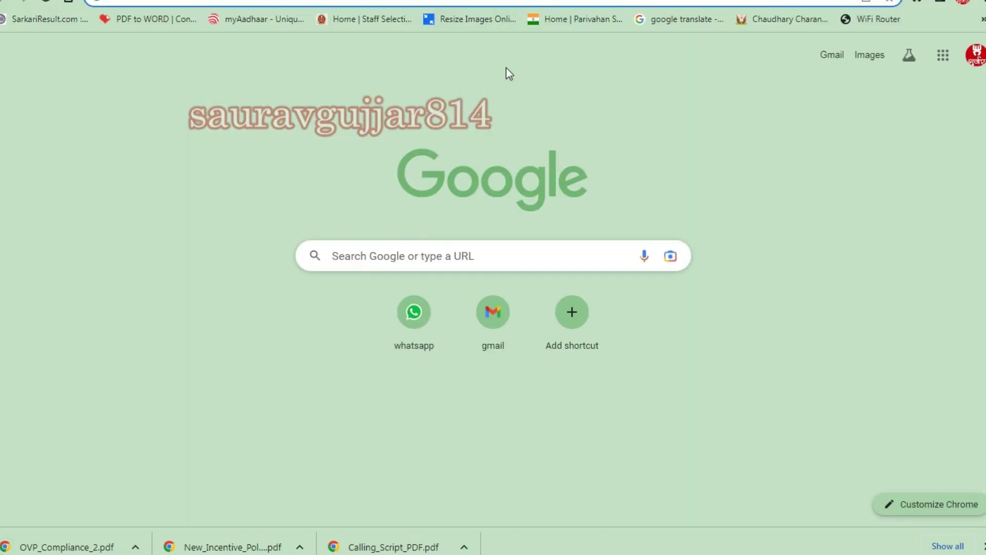
pyautogui.hotkey('ctrl', 'v')
pyautogui.press('Return')
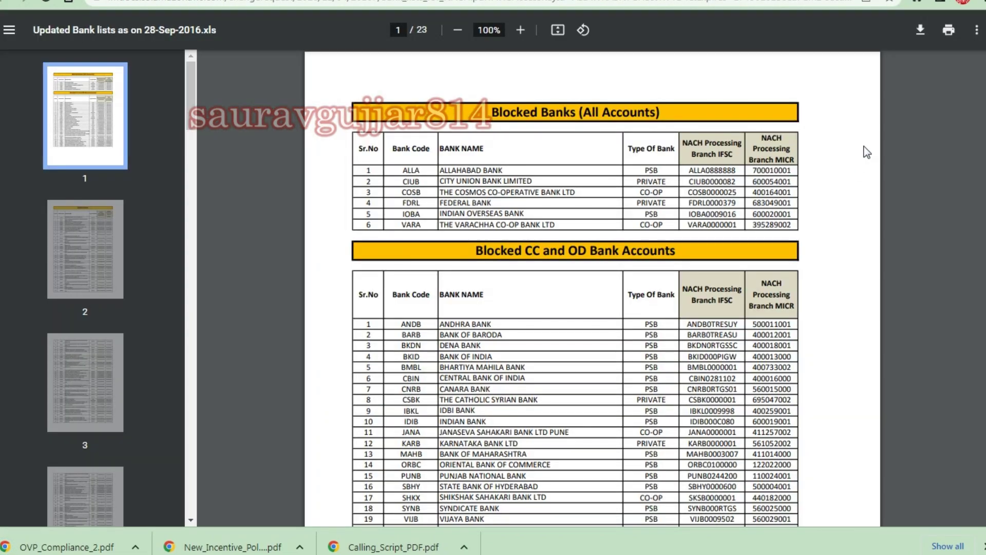
pyautogui.click(927, 46)
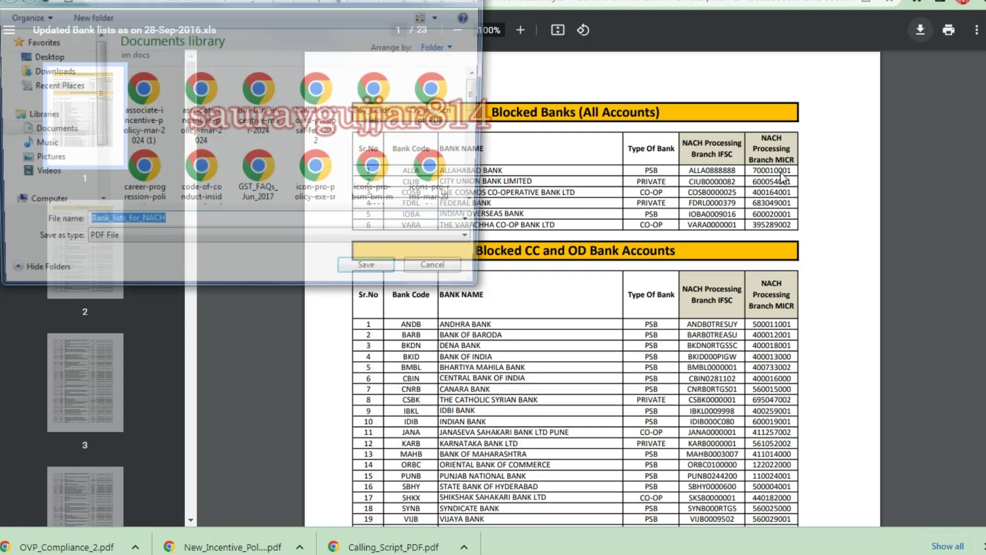
pyautogui.click(366, 264)
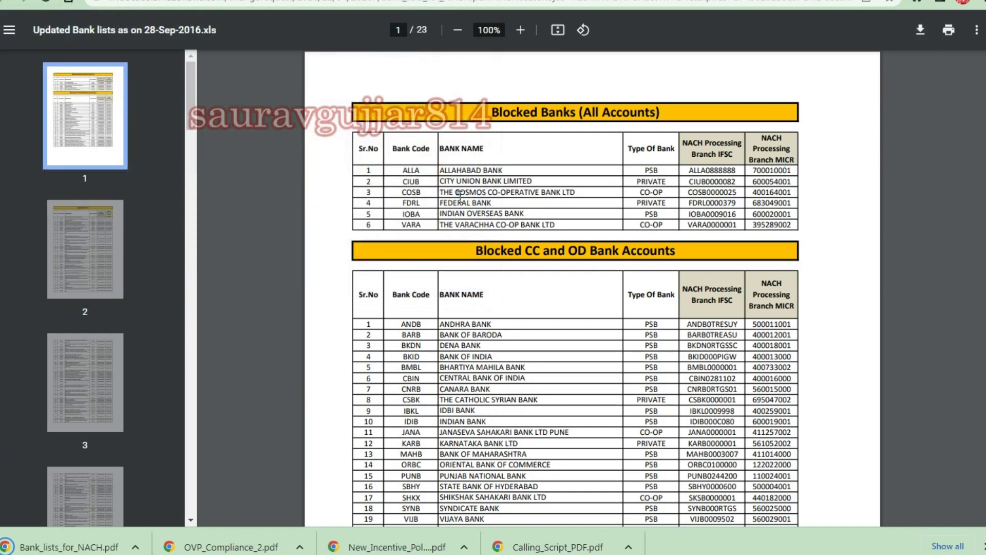
pyautogui.scroll(-8, 459, 194)
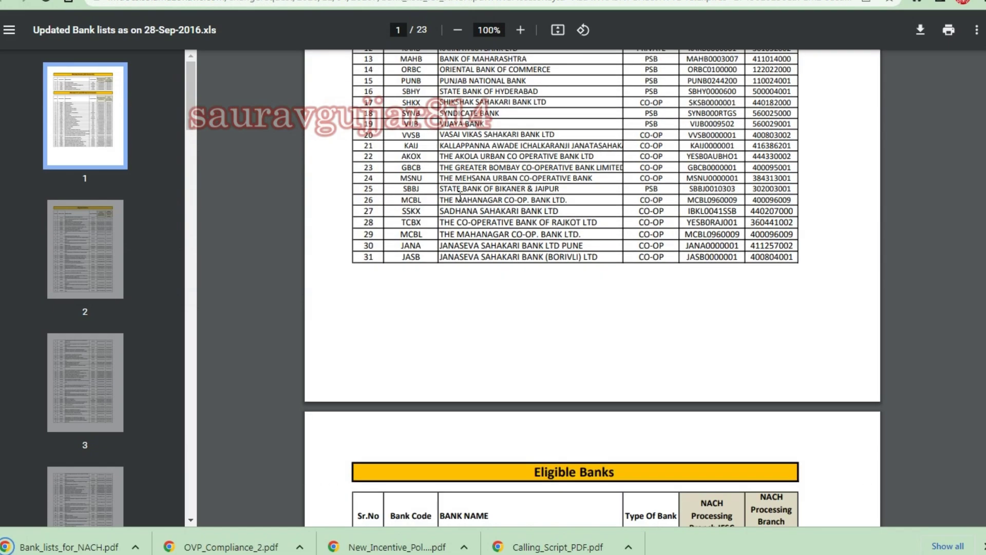
# Return to the CRM lead records and open the NACH Coverage document.
pyautogui.hotkey('ctrl', 't')
pyautogui.hotkey('ctrl', 'Tab')
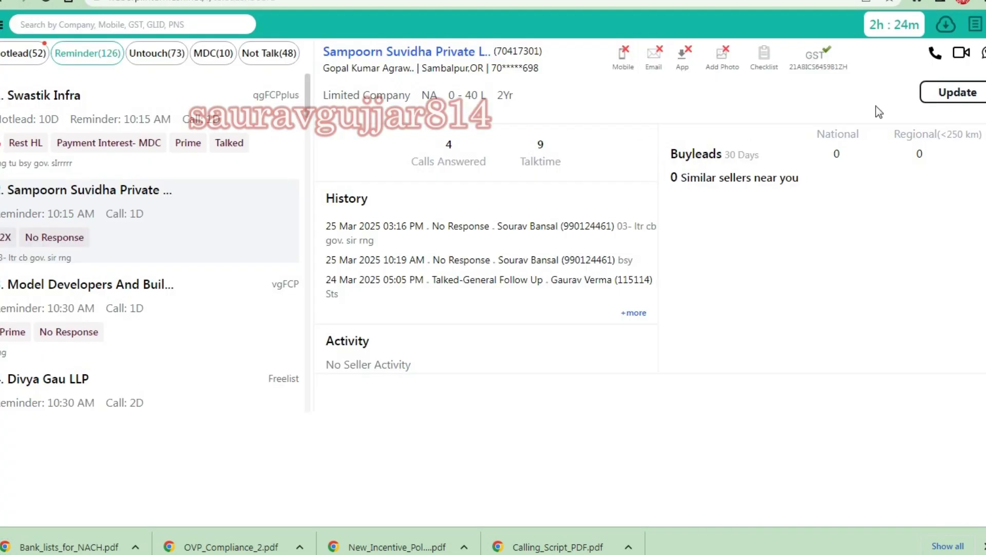
pyautogui.click(951, 32)
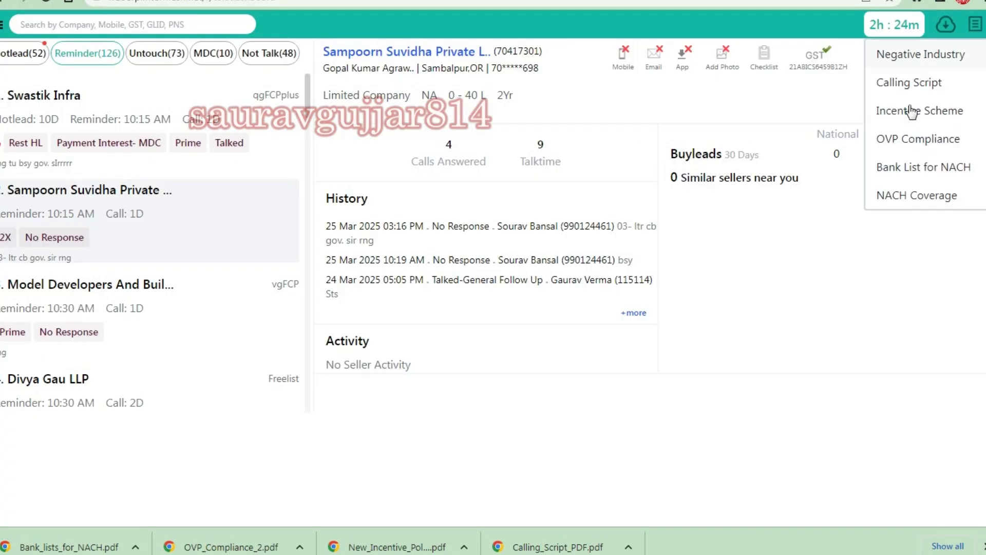
pyautogui.click(914, 198)
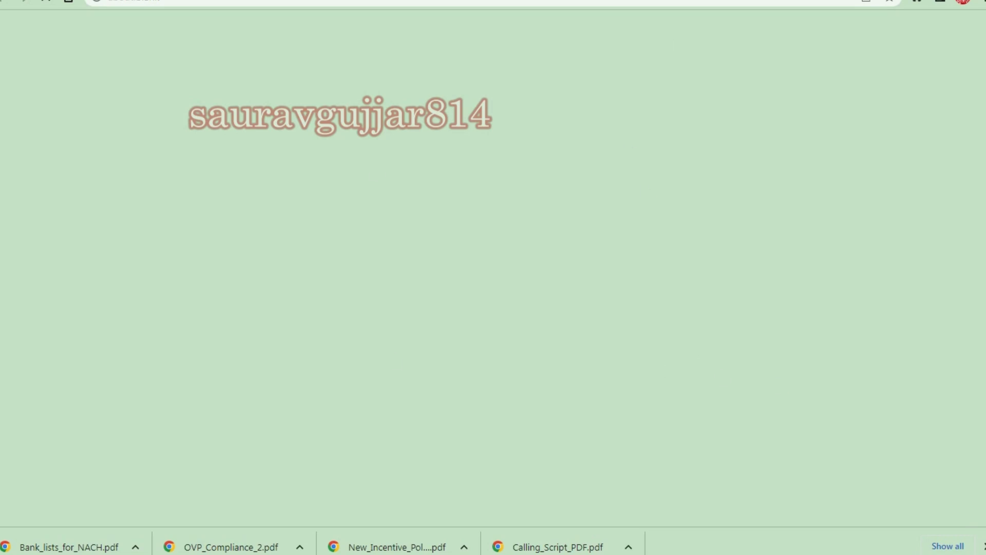